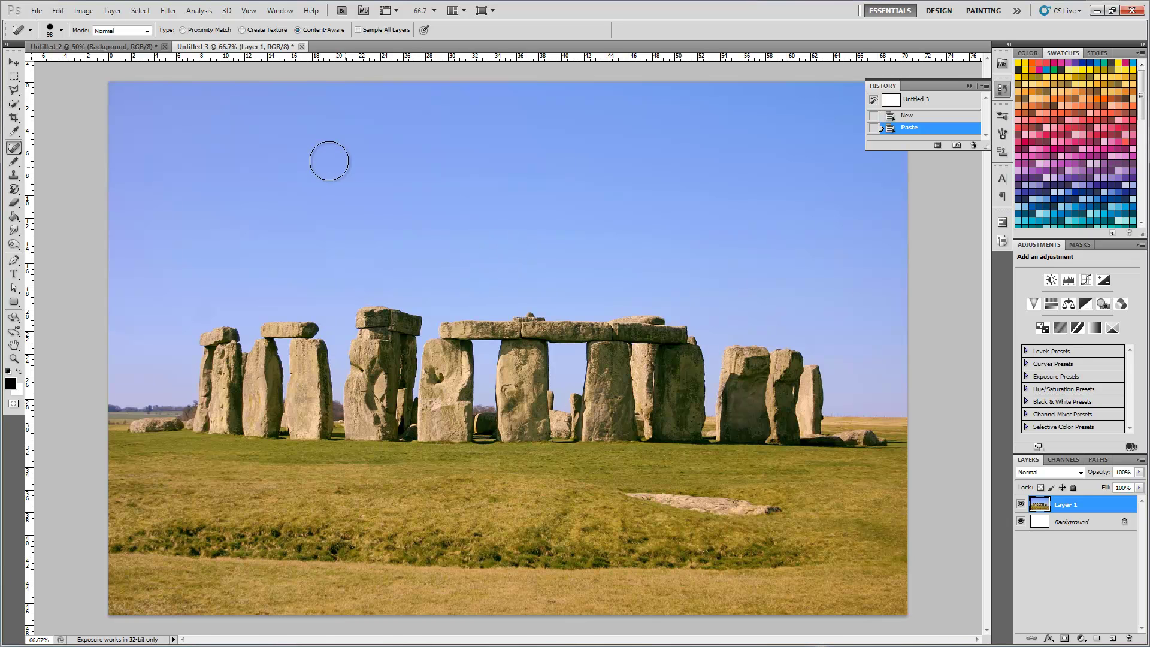
- Glance at the finished tiny planet document, then return to the Untitled-3 Stonehenge photo
{"action": "left_click", "coordinate": [14, 61]}
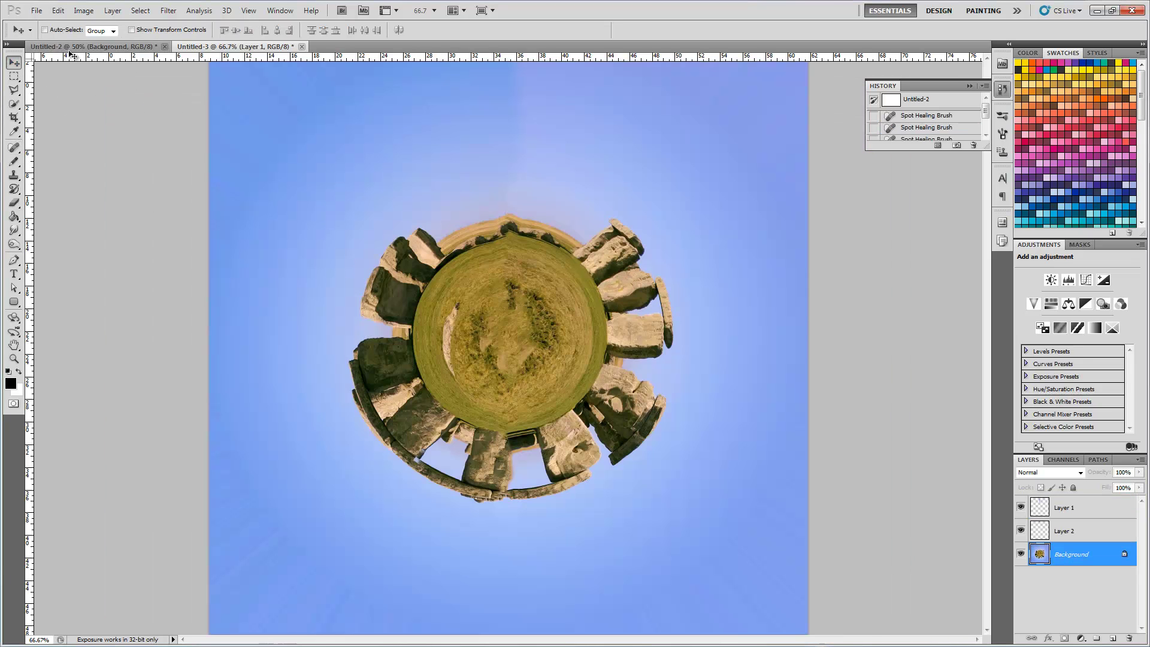
{"action": "left_click", "coordinate": [78, 47]}
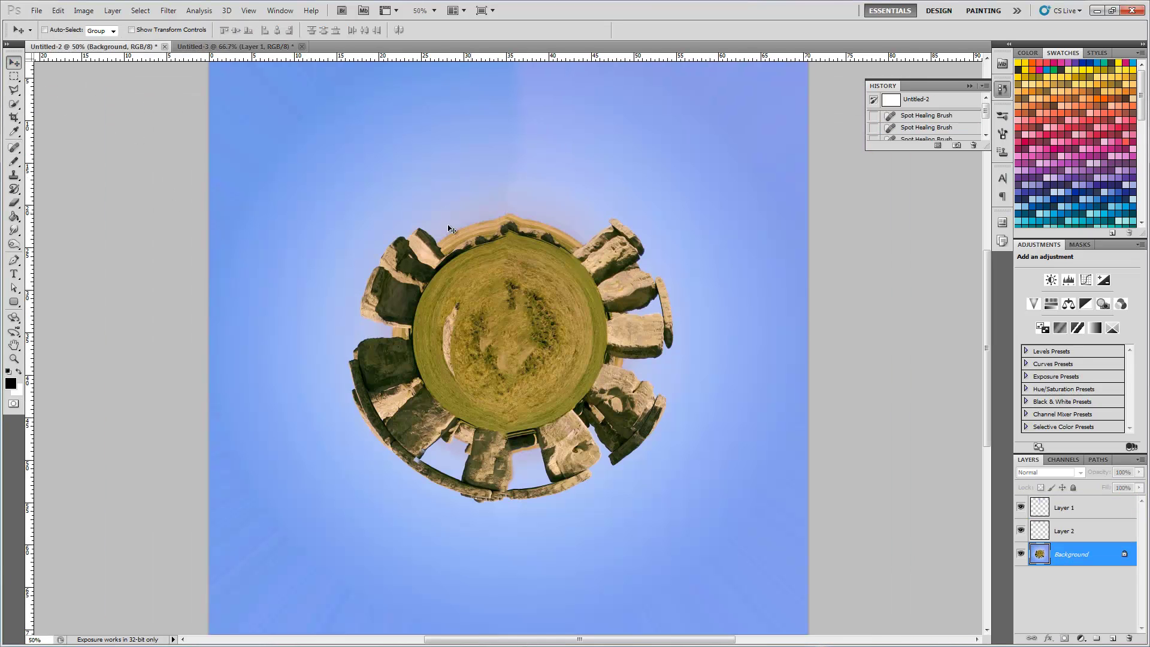
{"action": "left_click", "coordinate": [275, 48]}
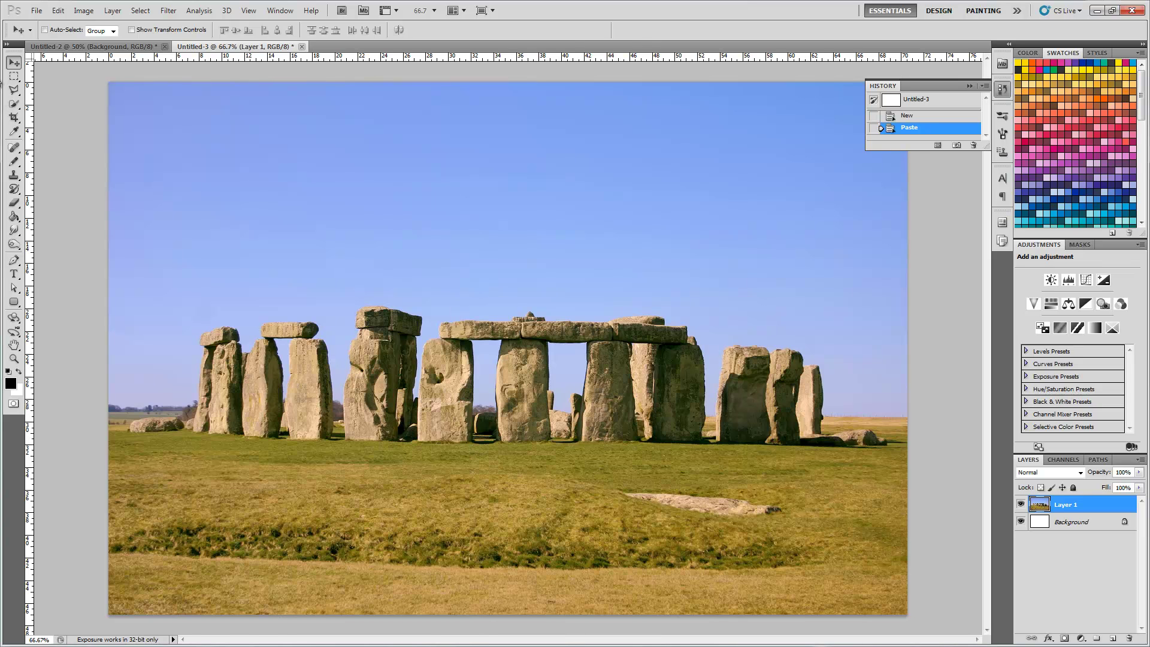
- Copy a small horizon patch from the photo's right edge to Layer 2 and drag it to the left edge
{"action": "left_click", "coordinate": [14, 76]}
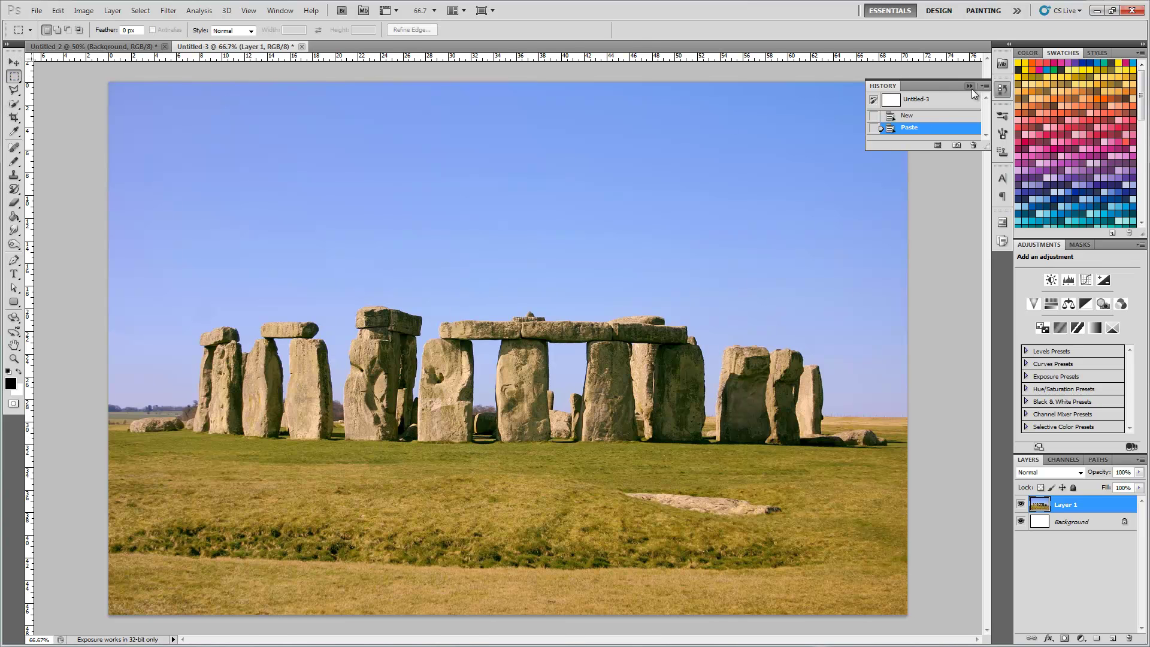
{"action": "left_click", "coordinate": [969, 86]}
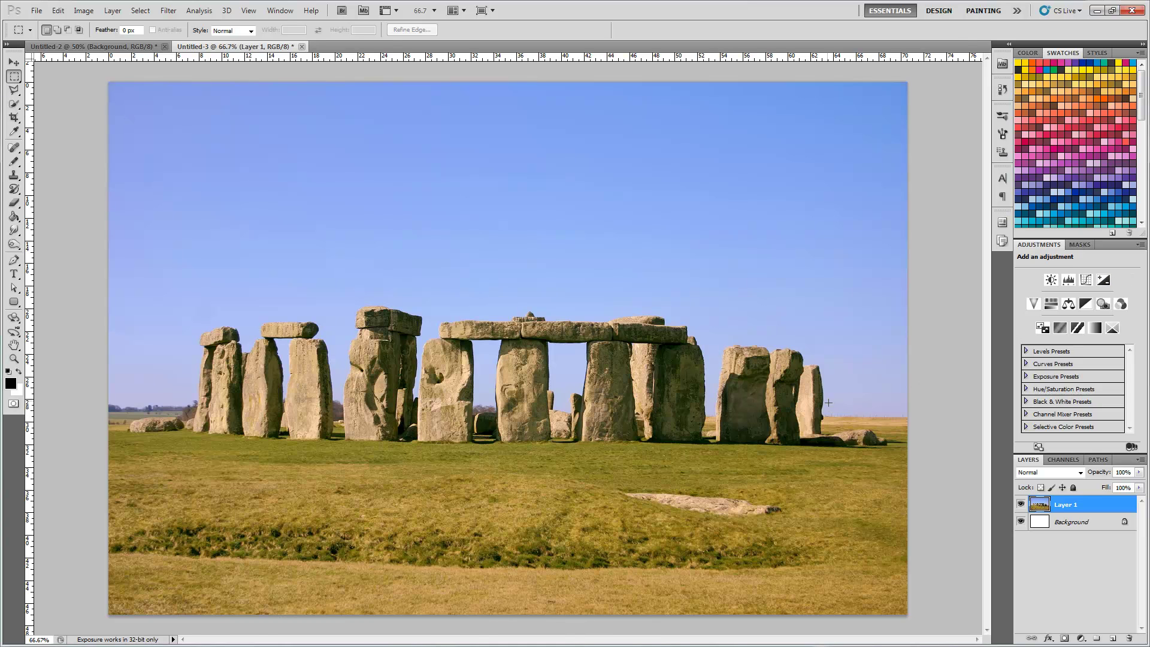
{"action": "left_click_drag", "start_coordinate": [868, 438], "coordinate": [908, 455]}
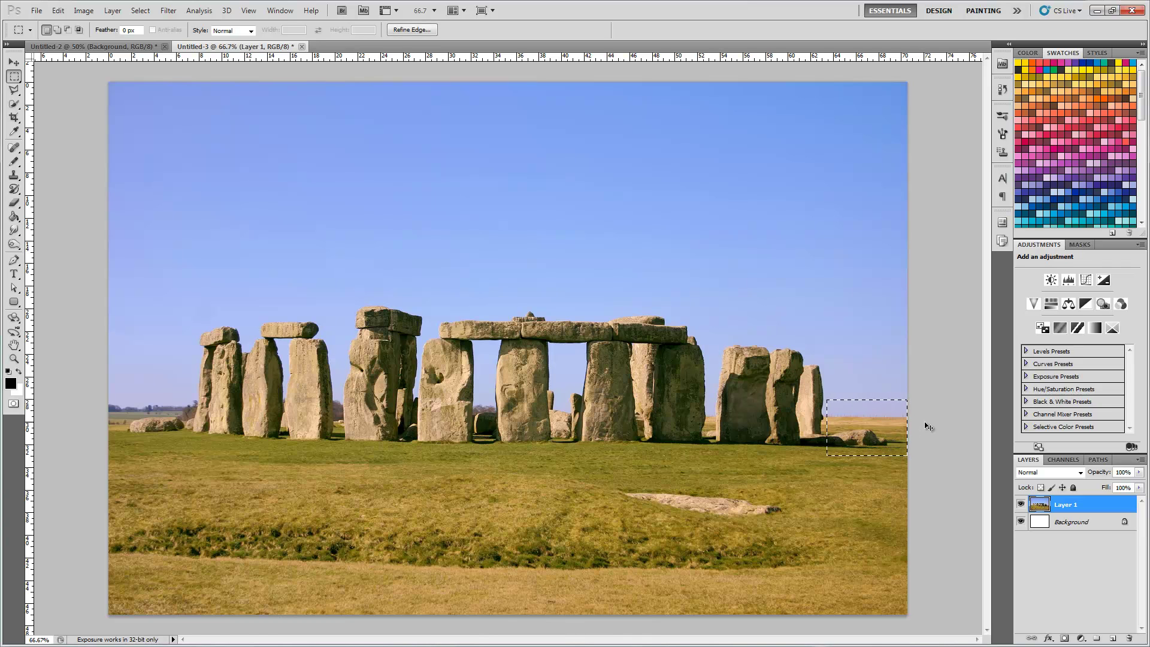
{"action": "key", "text": "ctrl+j"}
{"action": "left_click", "coordinate": [14, 63]}
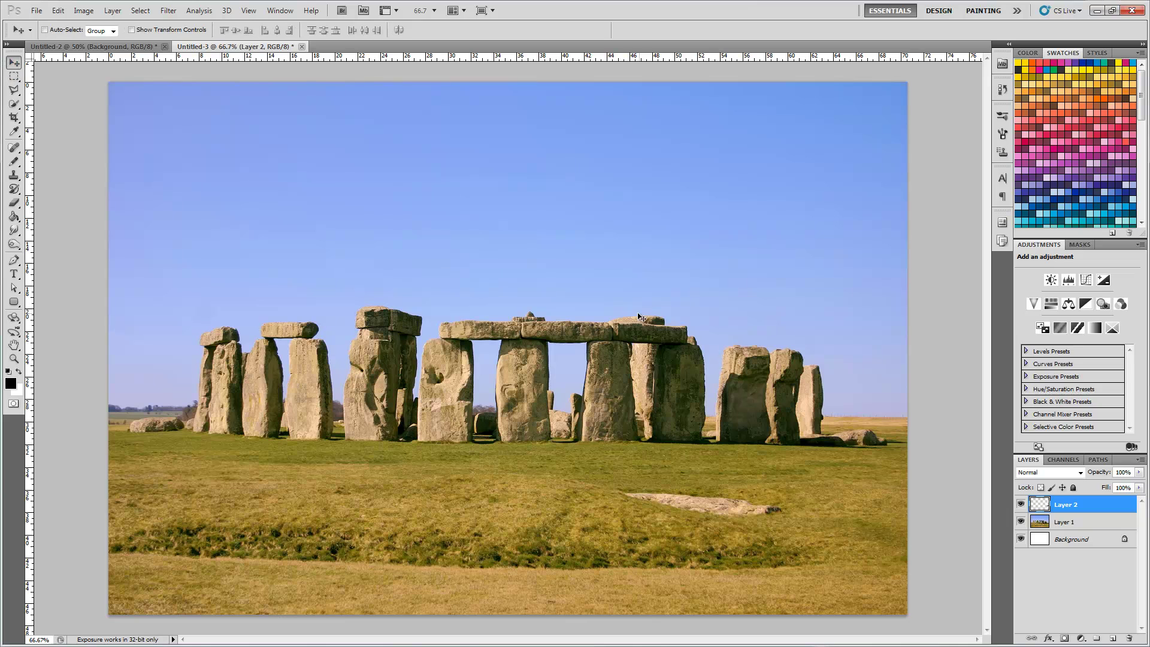
{"action": "left_click_drag", "start_coordinate": [878, 420], "coordinate": [161, 409]}
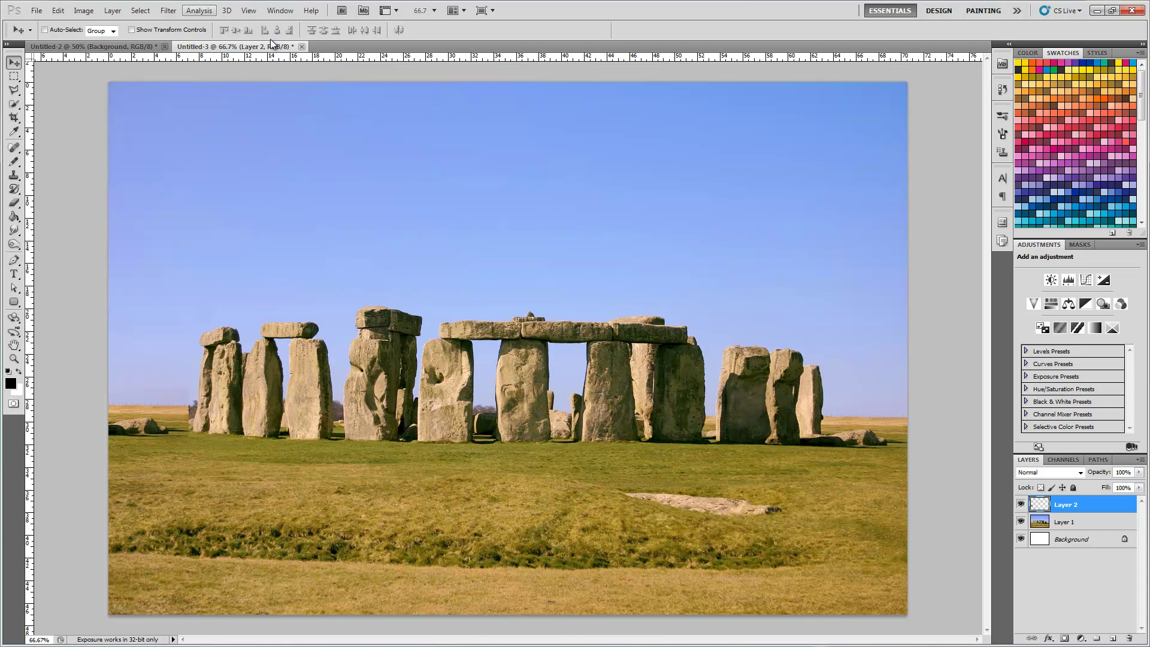
- Place a horizontal guide from the top ruler along the horizon
{"action": "left_click", "coordinate": [249, 11]}
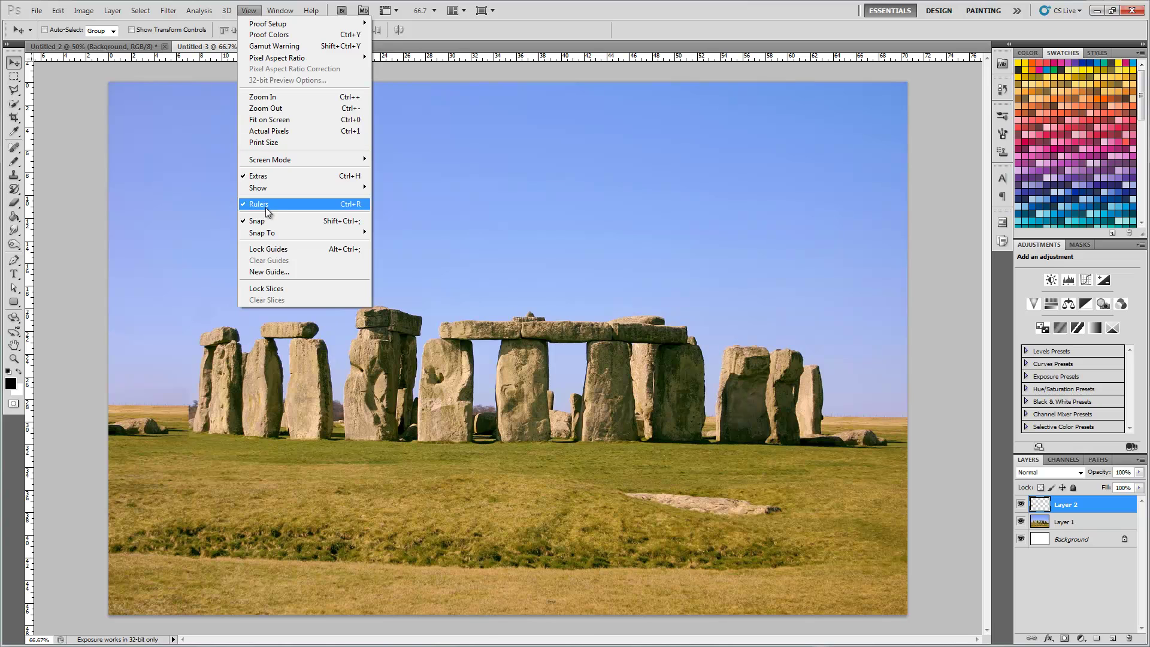
{"action": "left_click", "coordinate": [181, 58]}
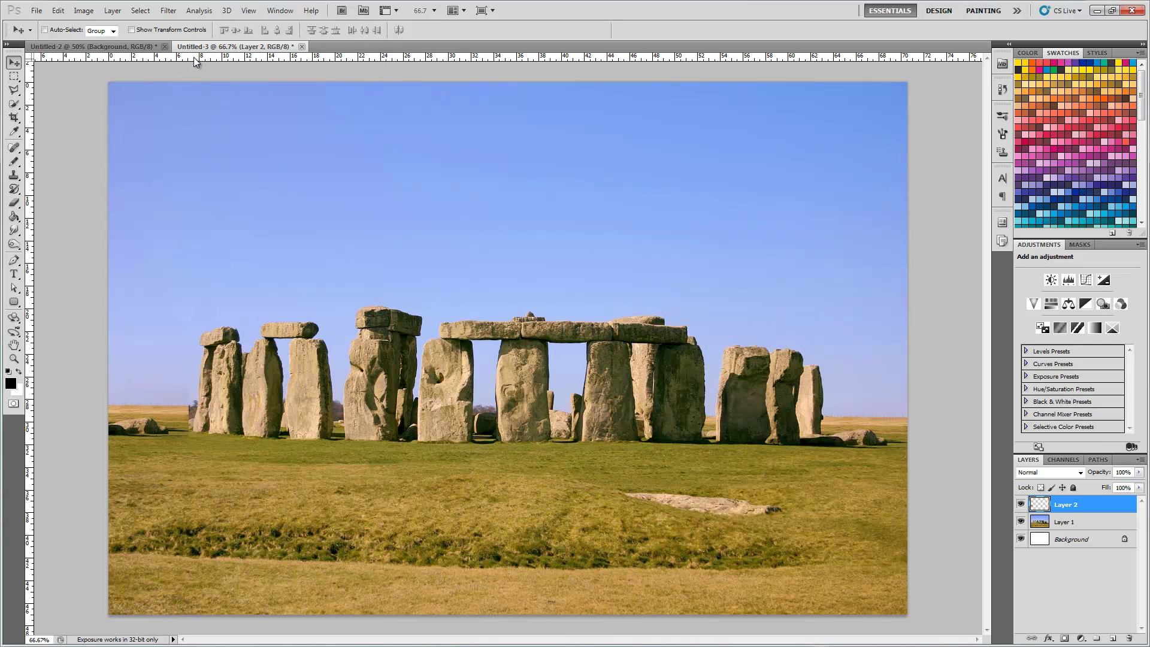
{"action": "left_click_drag", "start_coordinate": [192, 57], "coordinate": [219, 416]}
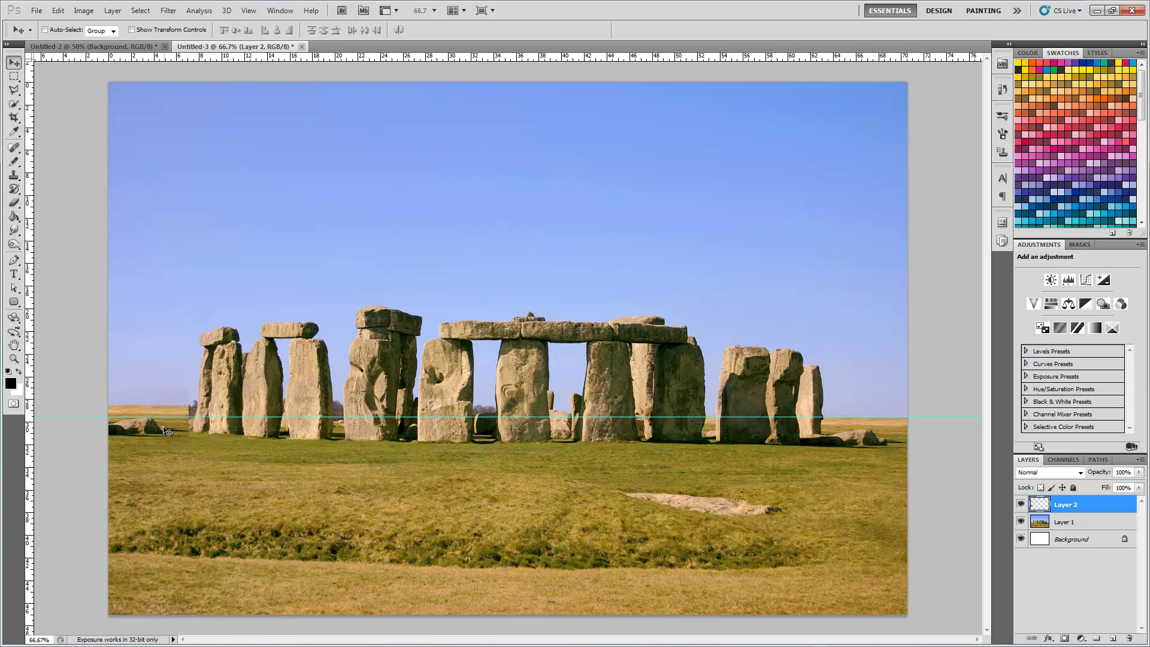
- Lower the left patch to the guide and stretch it to about 115% width
{"action": "left_click_drag", "start_coordinate": [162, 429], "coordinate": [163, 438]}
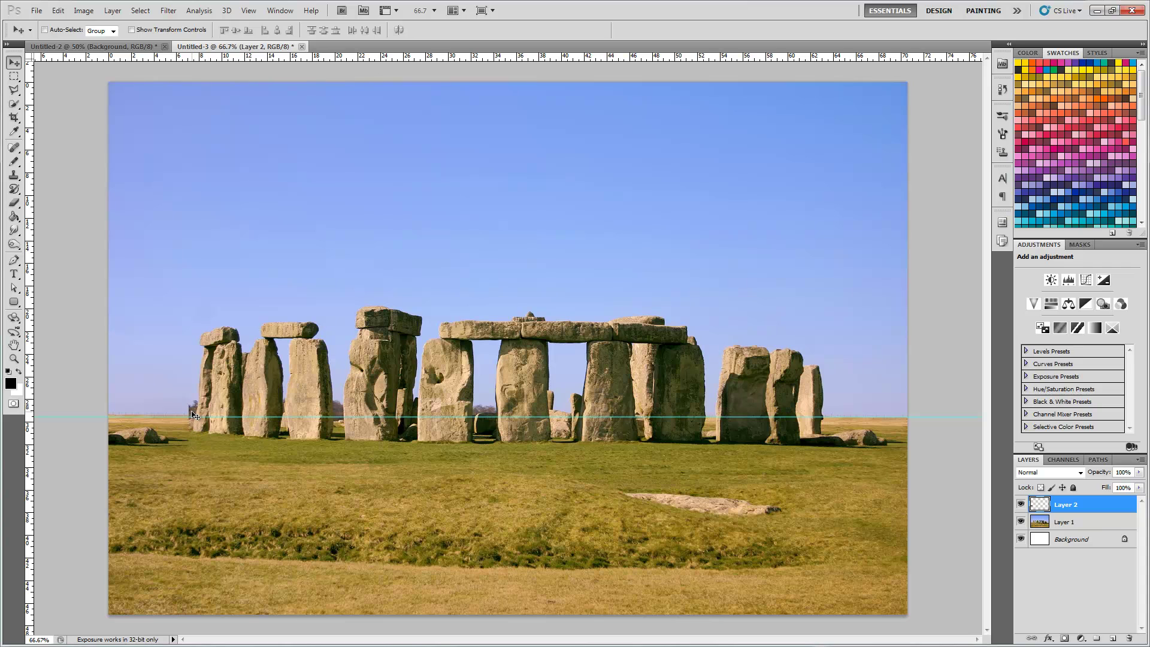
{"action": "key", "text": "ctrl+t"}
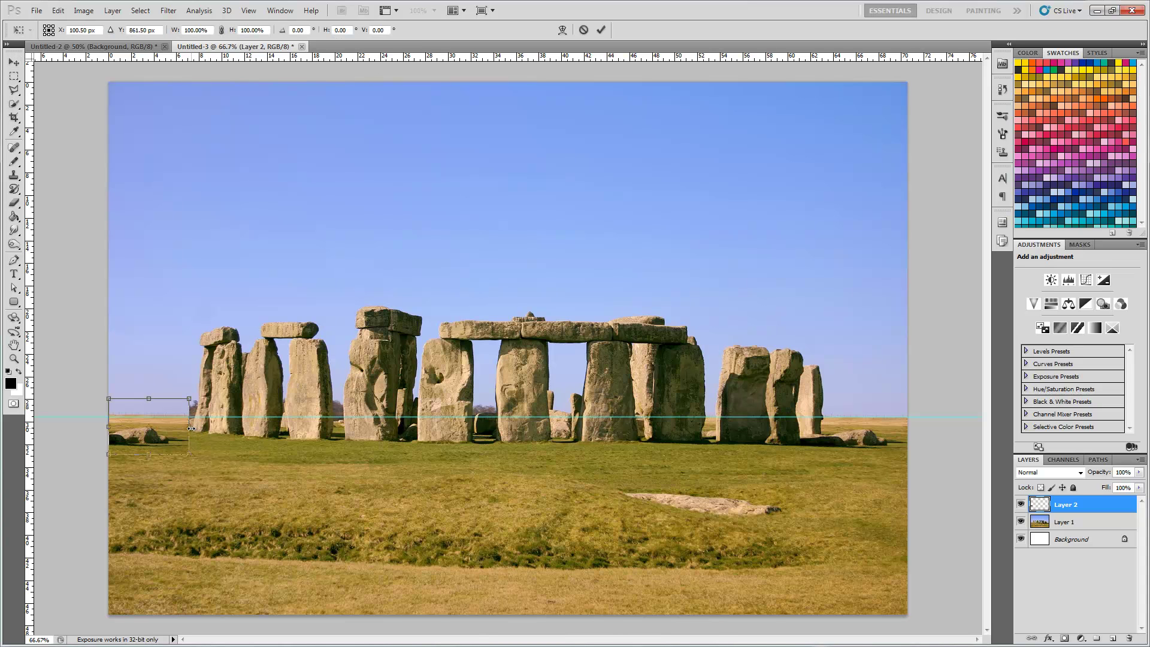
{"action": "left_click_drag", "start_coordinate": [192, 428], "coordinate": [203, 424]}
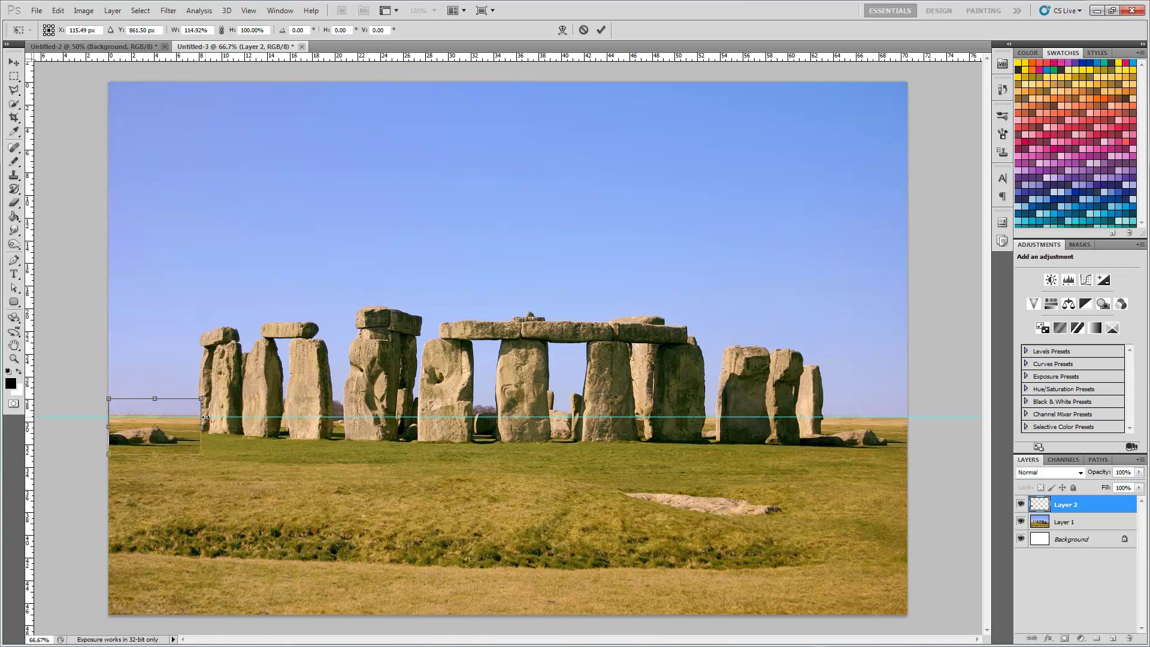
{"action": "key", "text": "Return"}
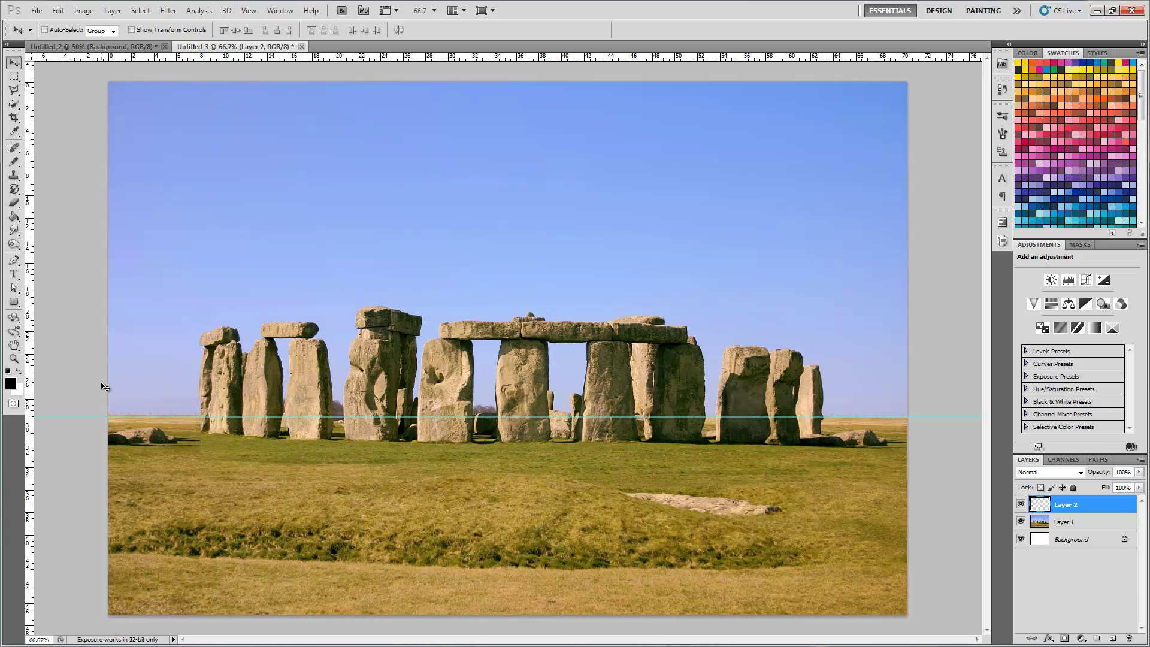
- Zoom in on the left edge and delete the Background layer
{"action": "key", "text": "ctrl+plus"}
{"action": "key", "text": "ctrl+plus"}
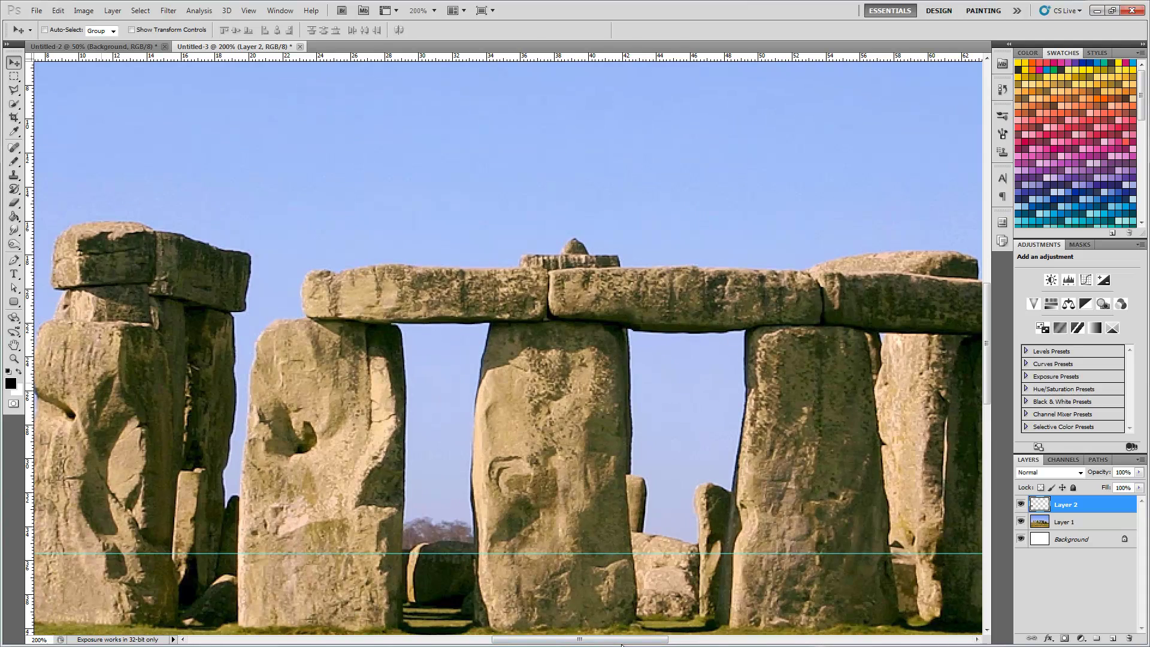
{"action": "left_click_drag", "start_coordinate": [621, 644], "coordinate": [435, 644]}
{"action": "scroll", "coordinate": [617, 348], "scroll_direction": "right", "scroll_amount": 2}
{"action": "scroll", "coordinate": [617, 347], "scroll_direction": "down", "scroll_amount": 4}
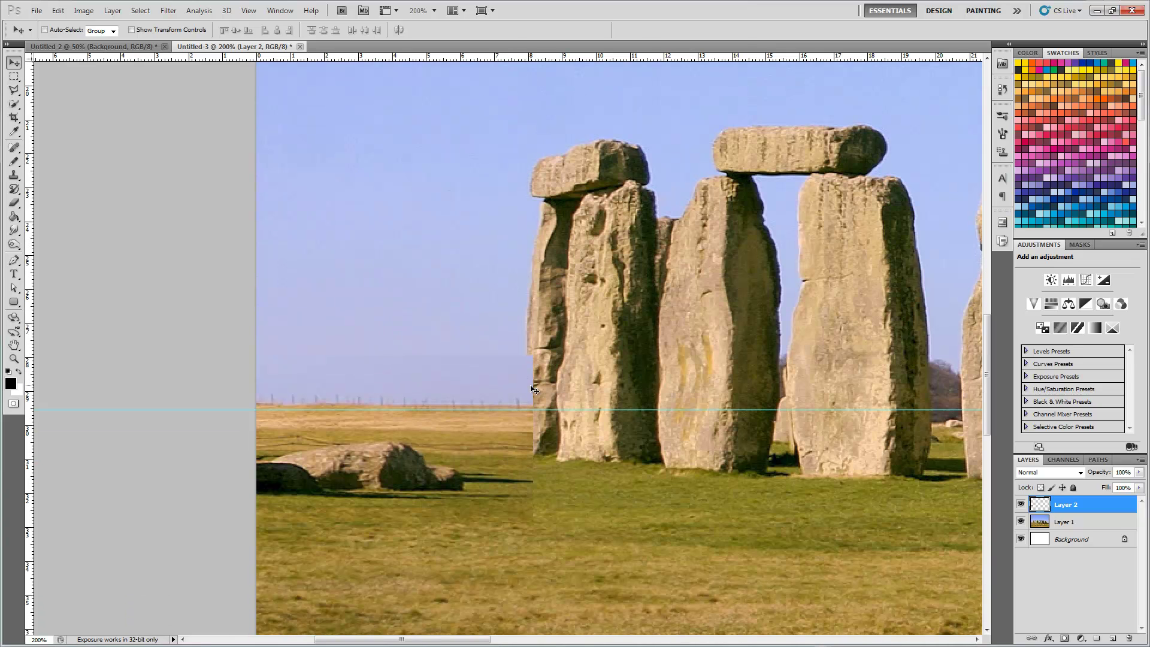
{"action": "left_click", "coordinate": [1092, 527]}
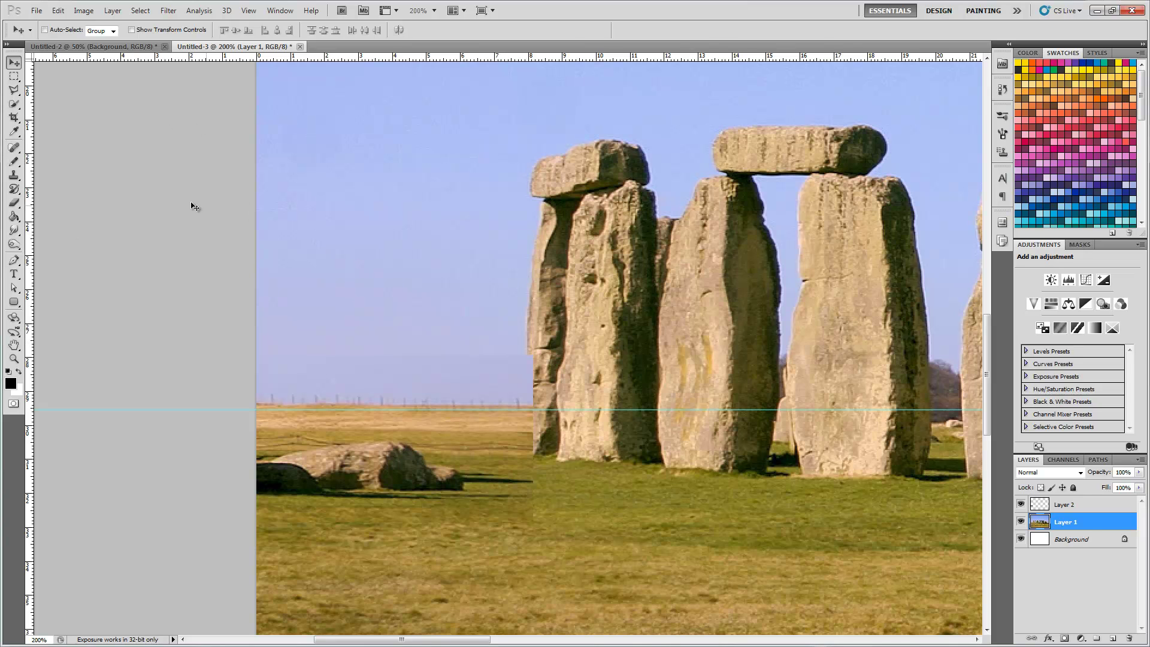
{"action": "left_click", "coordinate": [1089, 539]}
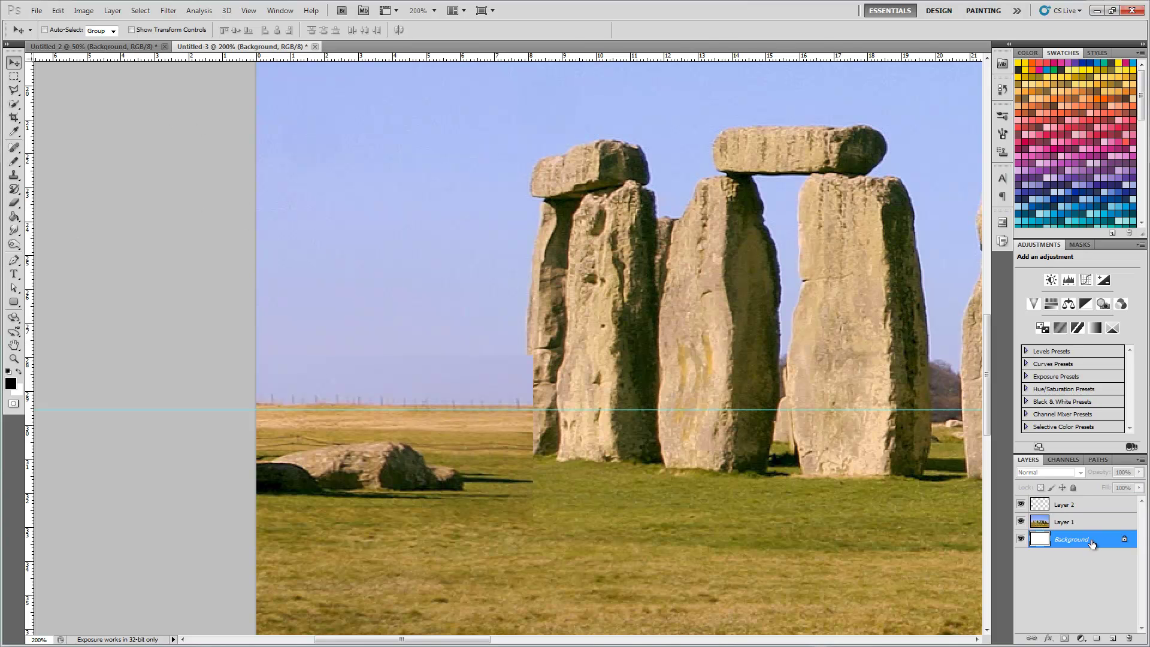
{"action": "key", "text": "Delete"}
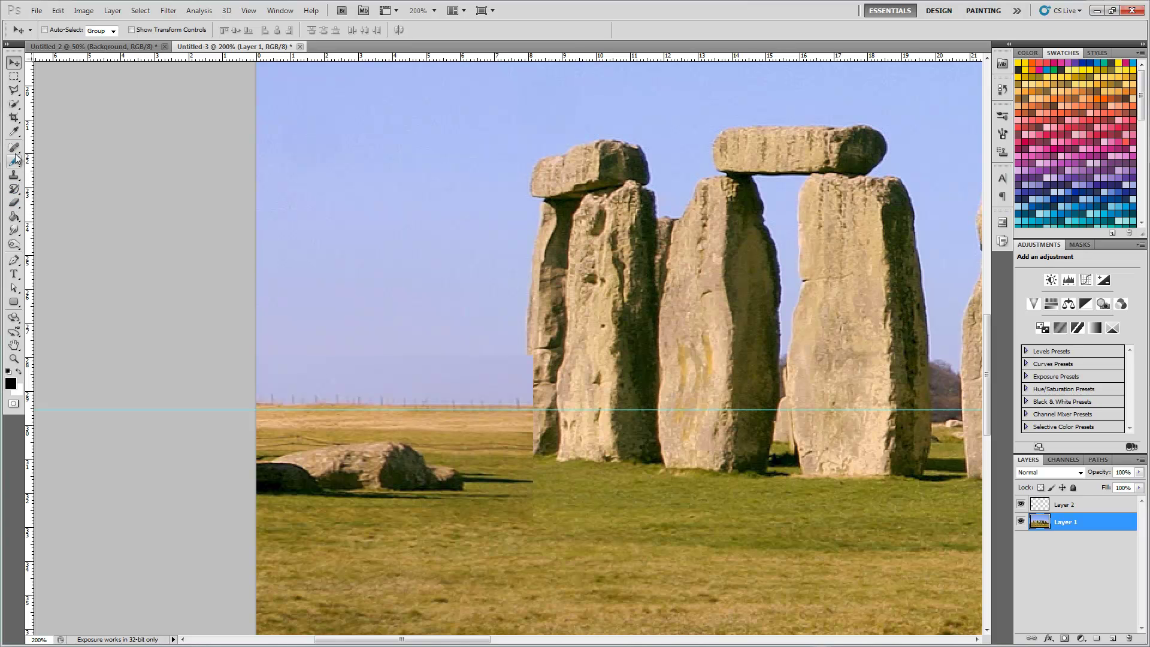
- With Layer 2 hidden, Quick Select the leftmost standing stones on Layer 1, then make Layer 2 active
{"action": "left_click", "coordinate": [14, 106]}
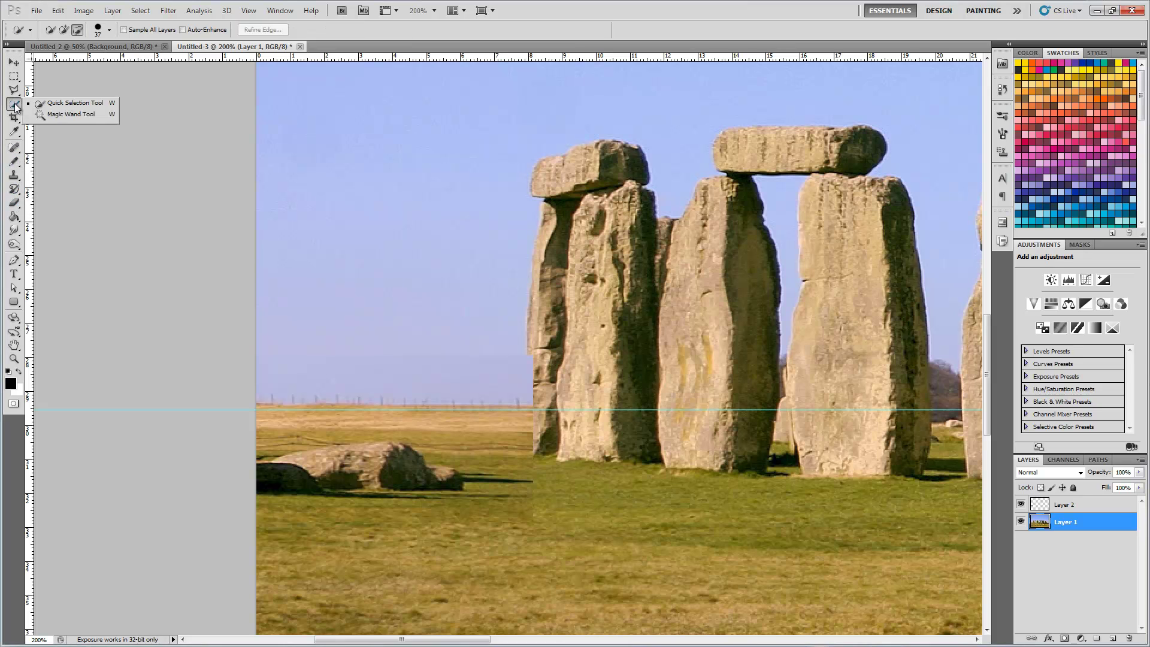
{"action": "left_click", "coordinate": [64, 30]}
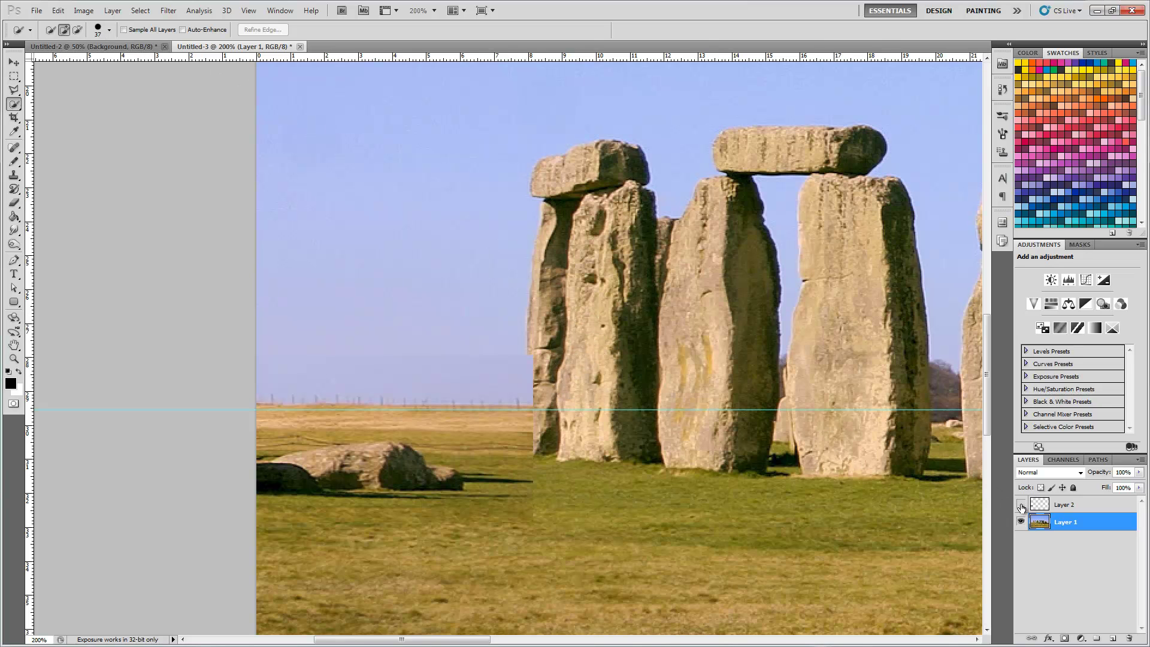
{"action": "left_click", "coordinate": [1021, 506]}
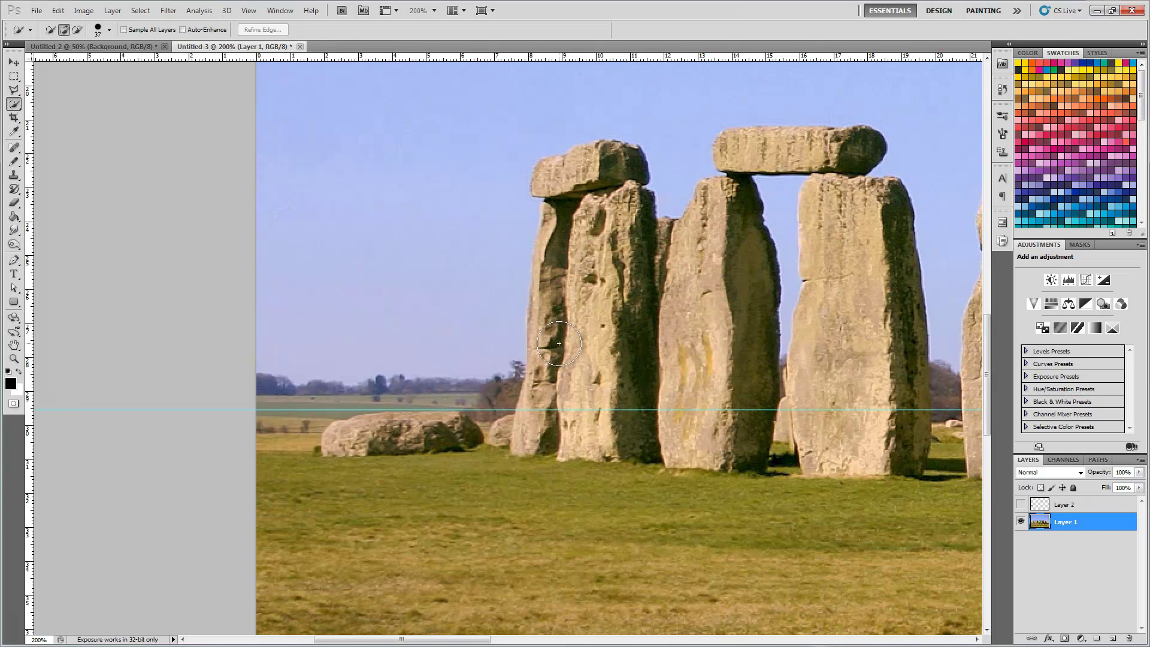
{"action": "left_click_drag", "start_coordinate": [559, 343], "coordinate": [553, 369]}
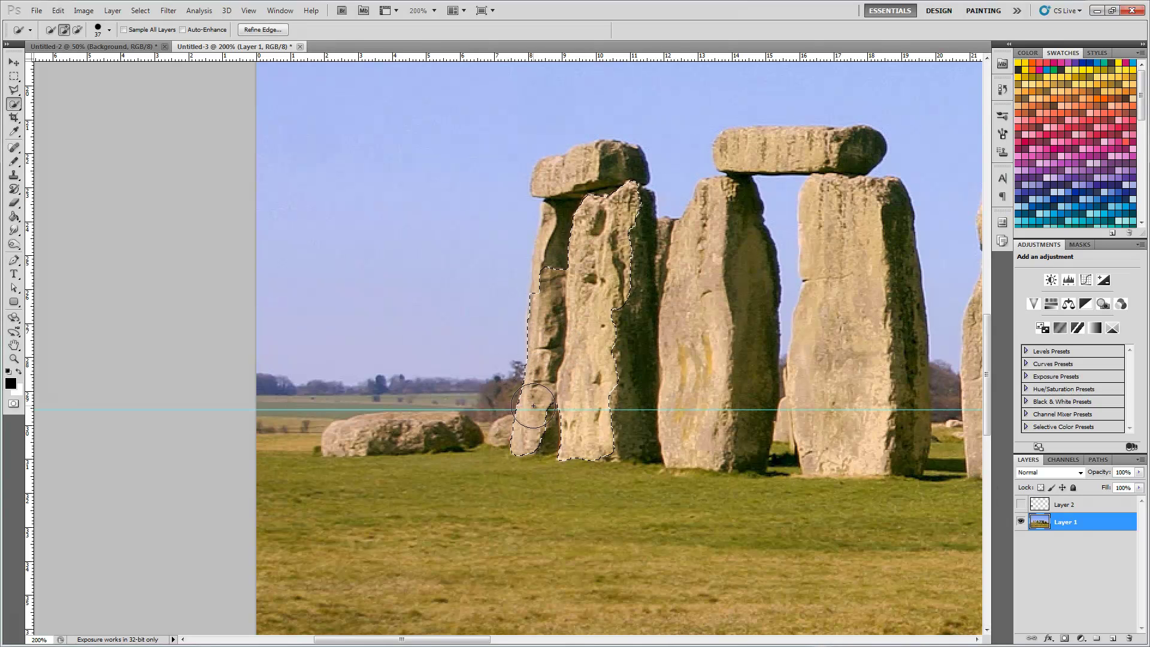
{"action": "left_click", "coordinate": [1022, 505]}
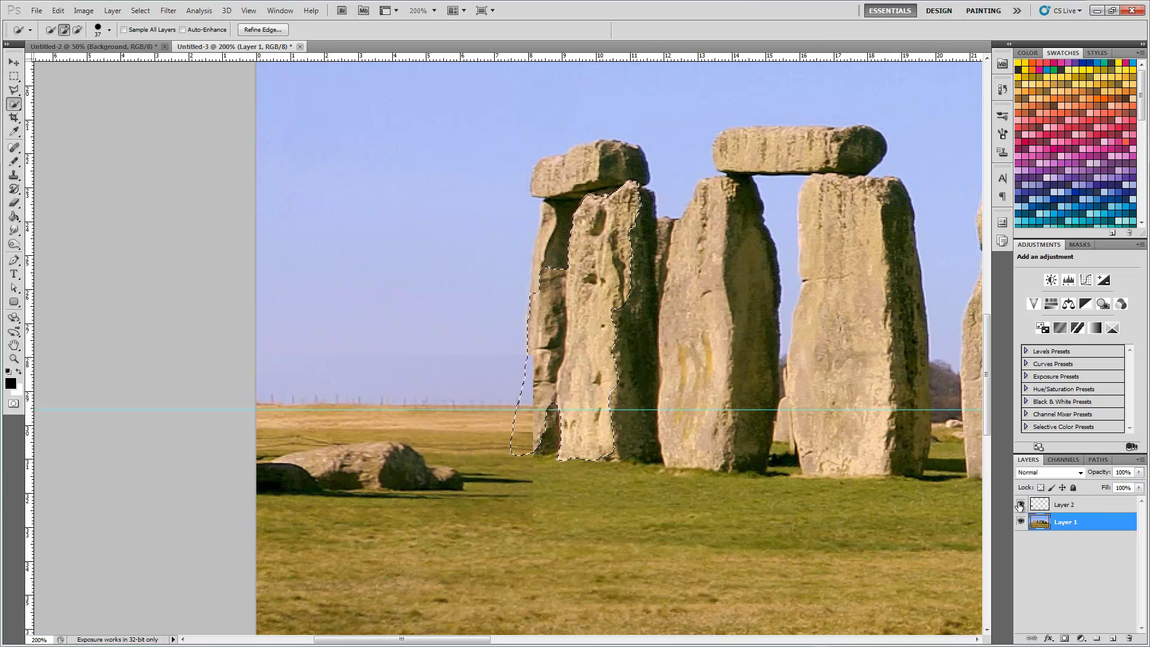
{"action": "left_click", "coordinate": [1096, 509]}
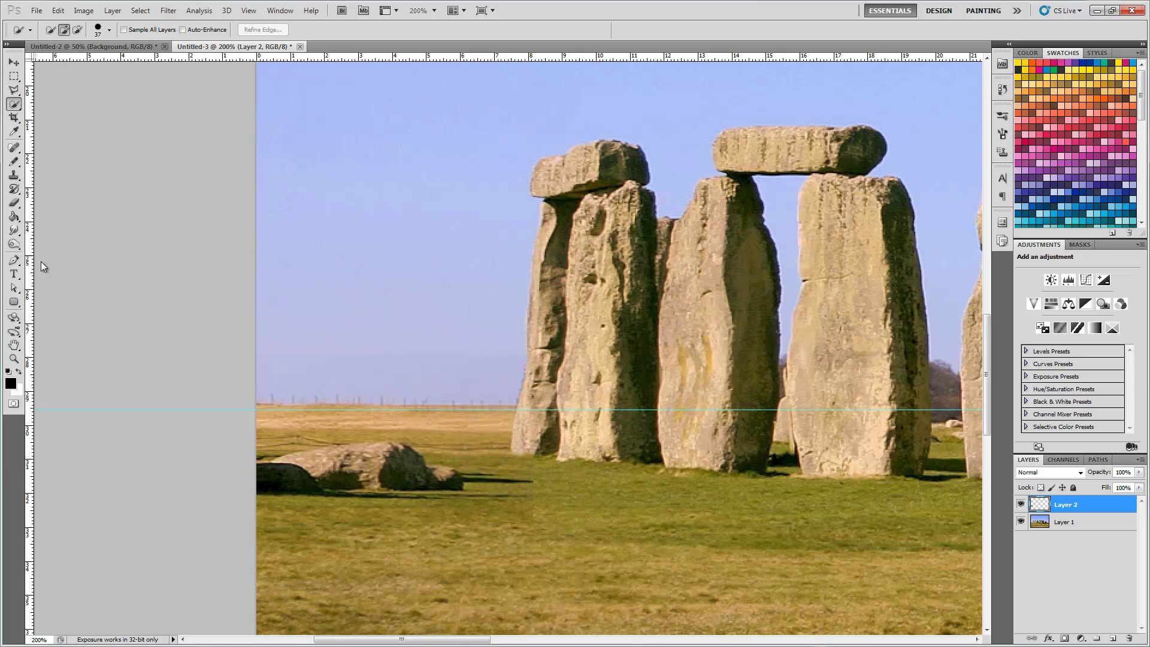
- Erase the patch's seam near the left stone on Layer 2 with a soft 131 px eraser
{"action": "left_click", "coordinate": [14, 202]}
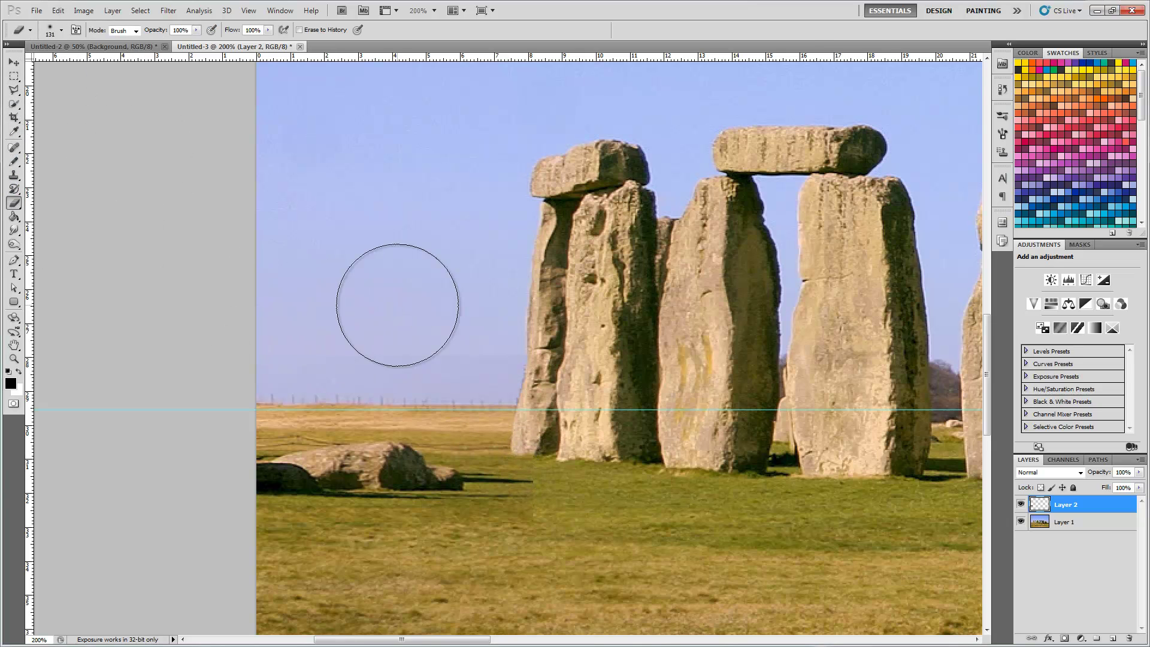
{"action": "right_click", "coordinate": [397, 305]}
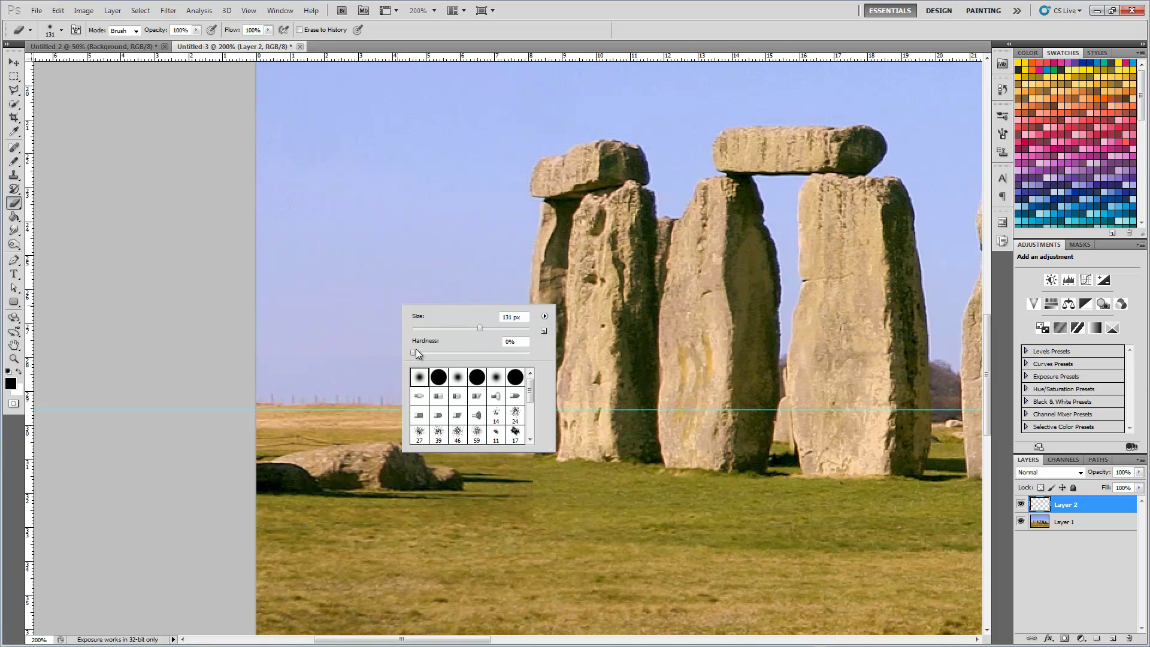
{"action": "left_click", "coordinate": [547, 549]}
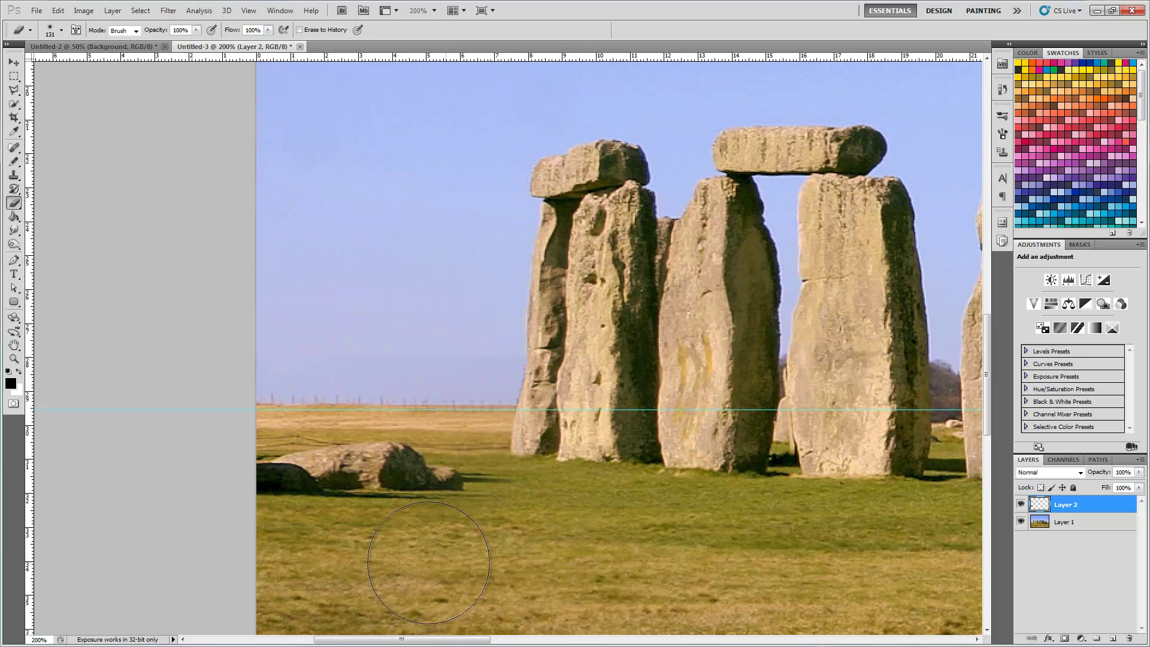
{"action": "mouse_move", "coordinate": [354, 471]}
{"action": "left_mouse_down"}
{"action": "mouse_move", "coordinate": [448, 380]}
{"action": "mouse_move", "coordinate": [447, 323]}
{"action": "mouse_move", "coordinate": [483, 319]}
{"action": "mouse_move", "coordinate": [495, 301]}
{"action": "mouse_move", "coordinate": [490, 315]}
{"action": "mouse_move", "coordinate": [509, 311]}
{"action": "mouse_move", "coordinate": [469, 294]}
{"action": "mouse_move", "coordinate": [362, 299]}
{"action": "left_mouse_up"}
{"action": "key", "text": "ctrl+z"}
{"action": "right_click", "coordinate": [383, 290]}
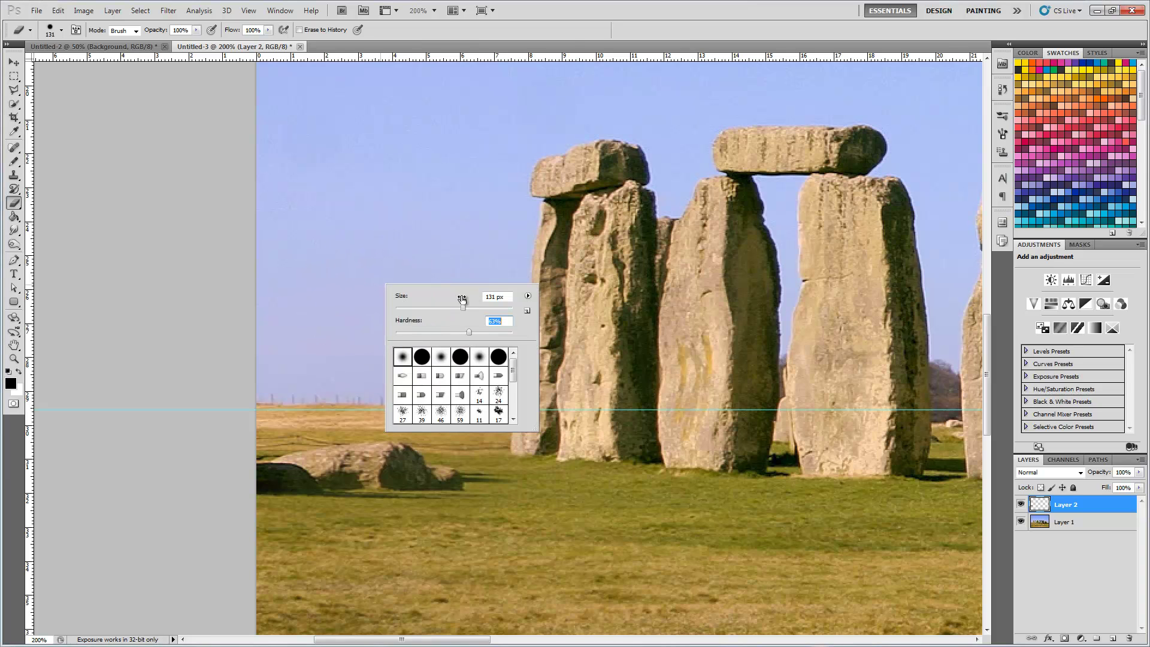
{"action": "key", "text": "Return"}
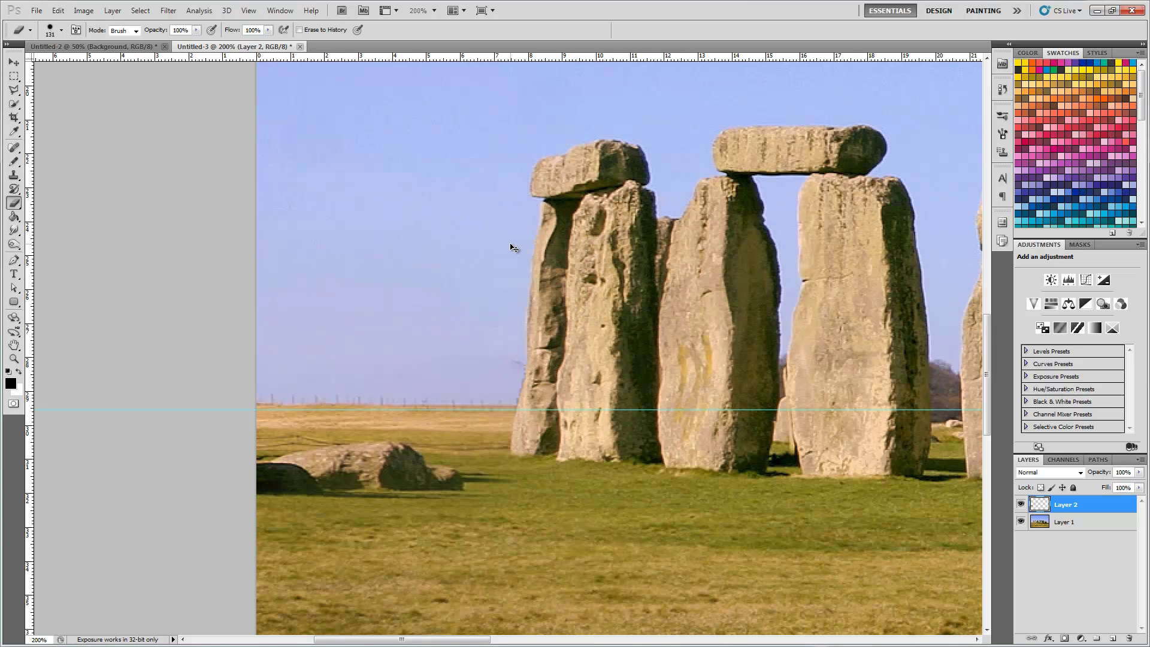
{"action": "key", "text": "ctrl+minus"}
{"action": "key", "text": "ctrl+minus"}
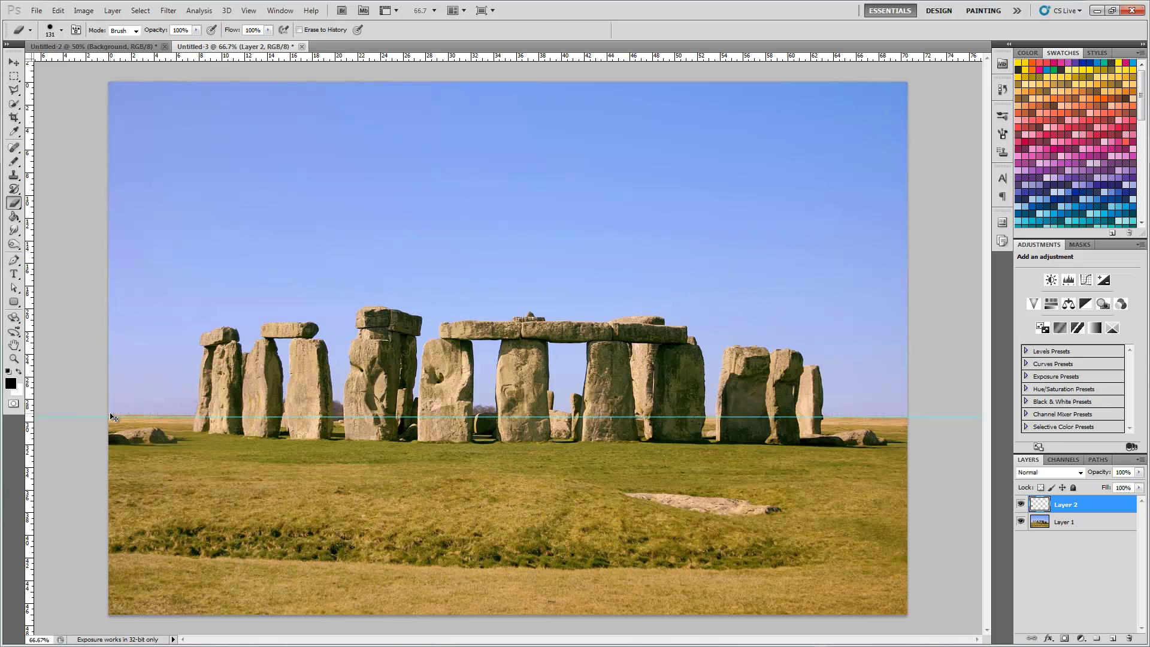
- At 200% zoom, give the Layer 2 patch a slight perspective squeeze of about -2° at the left edge
{"action": "key", "text": "ctrl+plus"}
{"action": "key", "text": "ctrl+plus"}
{"action": "scroll", "coordinate": [414, 516], "scroll_direction": "left", "scroll_amount": 15}
{"action": "scroll", "coordinate": [490, 462], "scroll_direction": "down", "scroll_amount": 3}
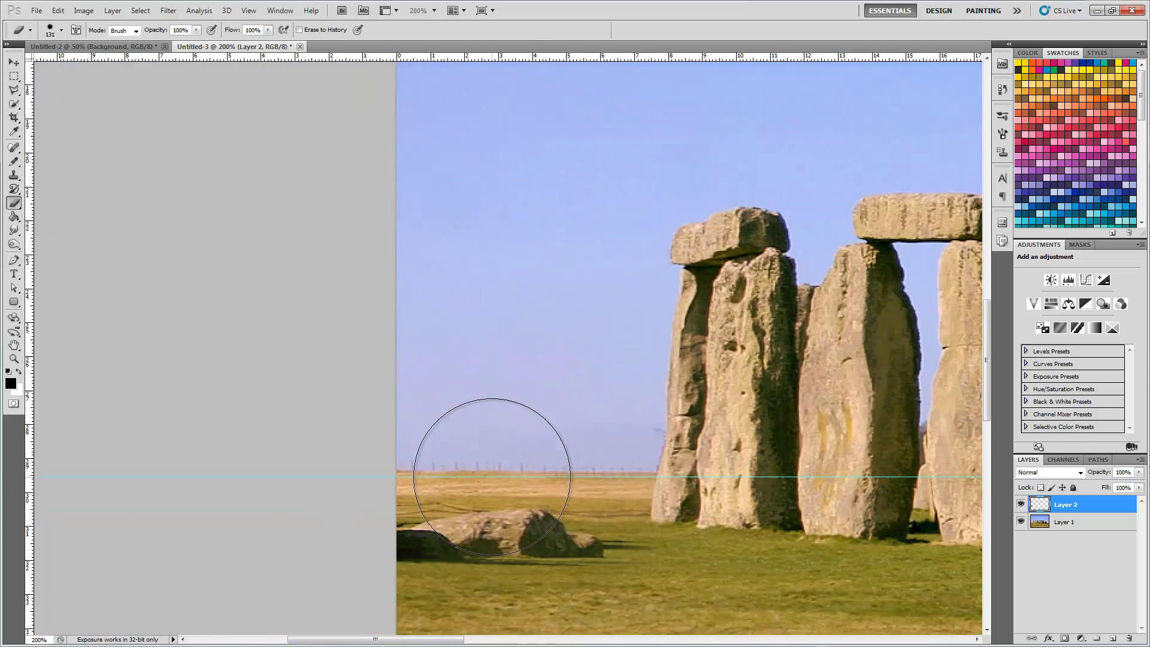
{"action": "left_click", "coordinate": [13, 62]}
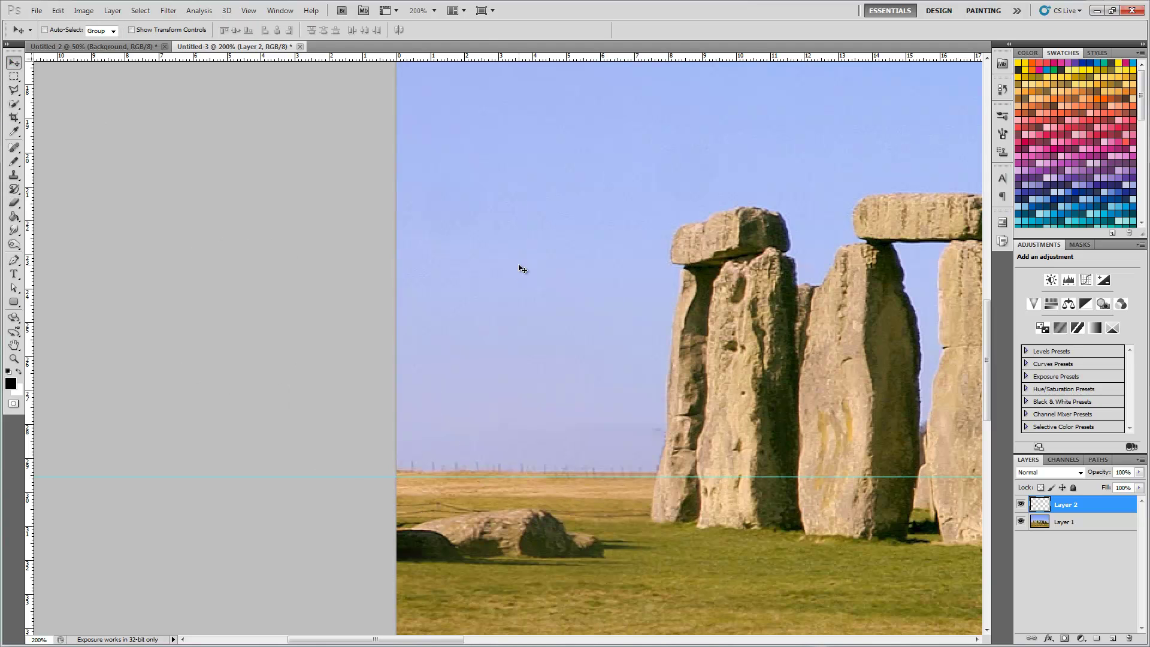
{"action": "key", "text": "ctrl+t"}
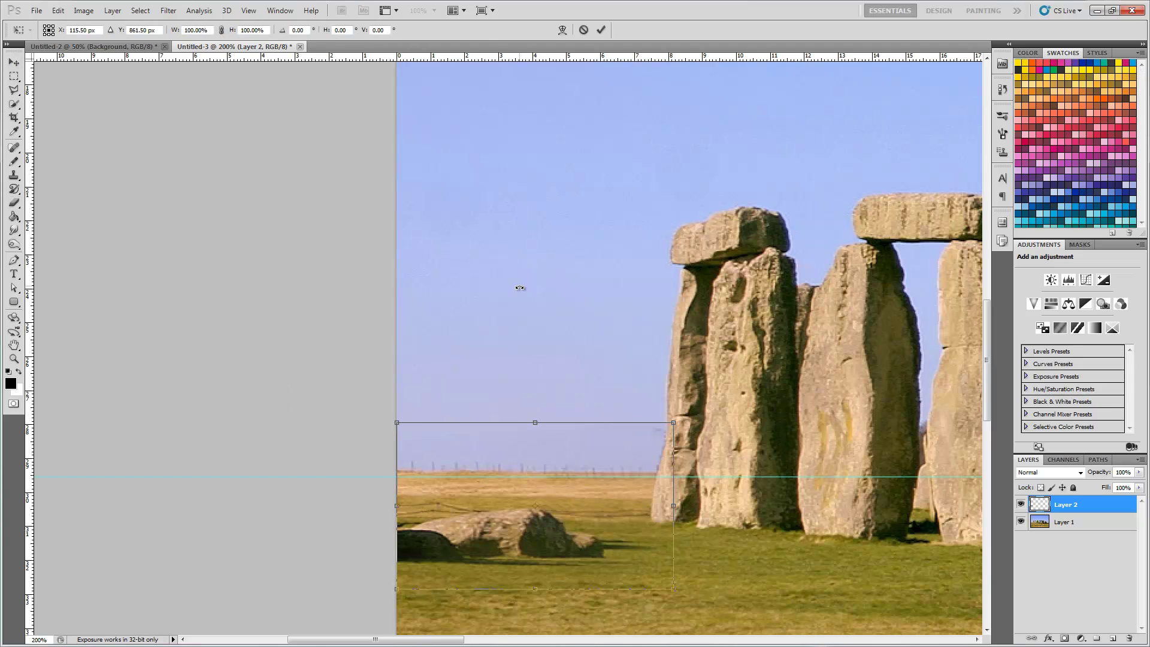
{"action": "right_click", "coordinate": [418, 433]}
{"action": "left_click", "coordinate": [473, 512]}
{"action": "right_click", "coordinate": [405, 431]}
{"action": "left_click", "coordinate": [445, 509]}
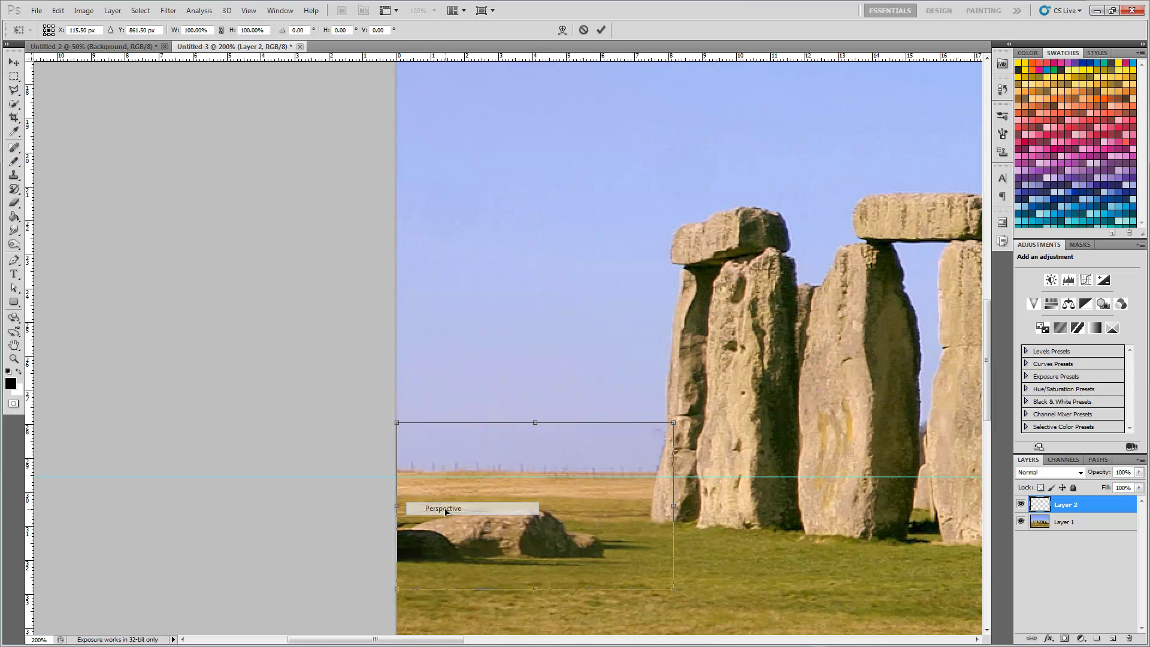
{"action": "left_click_drag", "start_coordinate": [397, 426], "coordinate": [397, 435]}
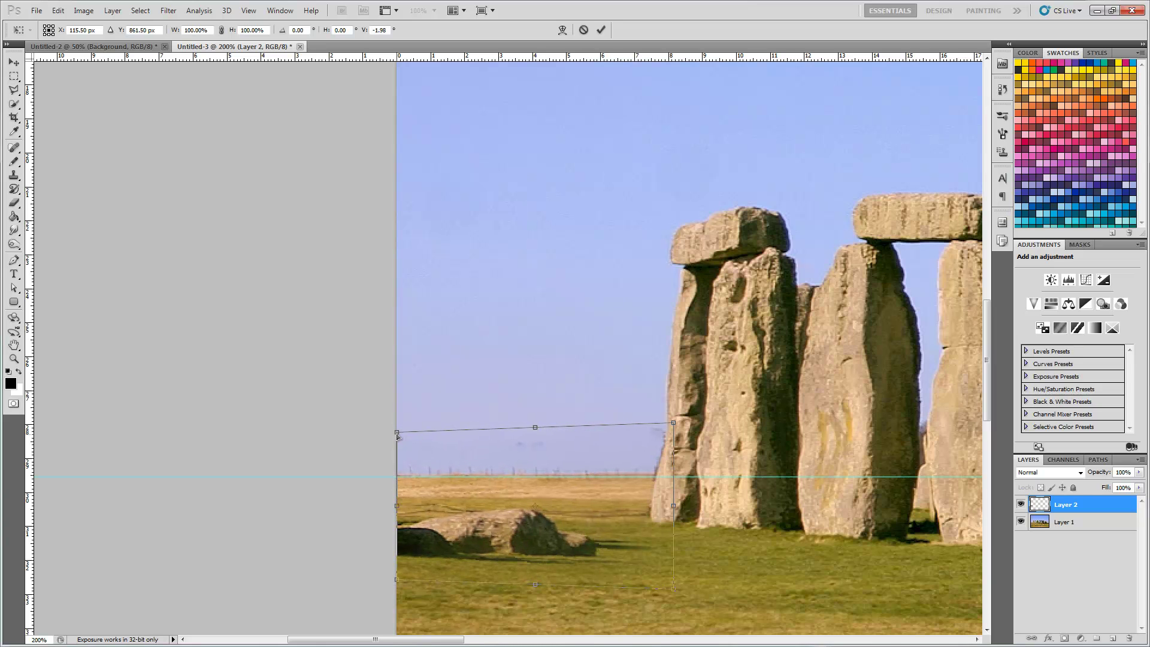
{"action": "key", "text": "Return"}
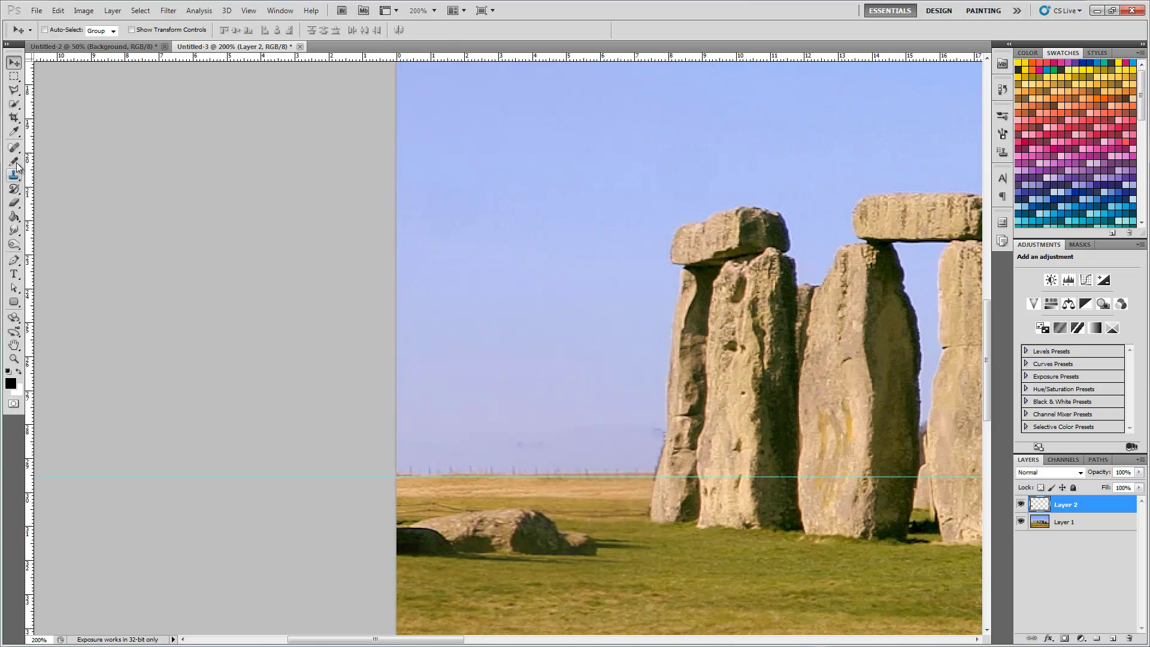
- Sample the light sky blue with the Eyedropper and paint a dab with a soft brush
{"action": "left_click", "coordinate": [14, 132]}
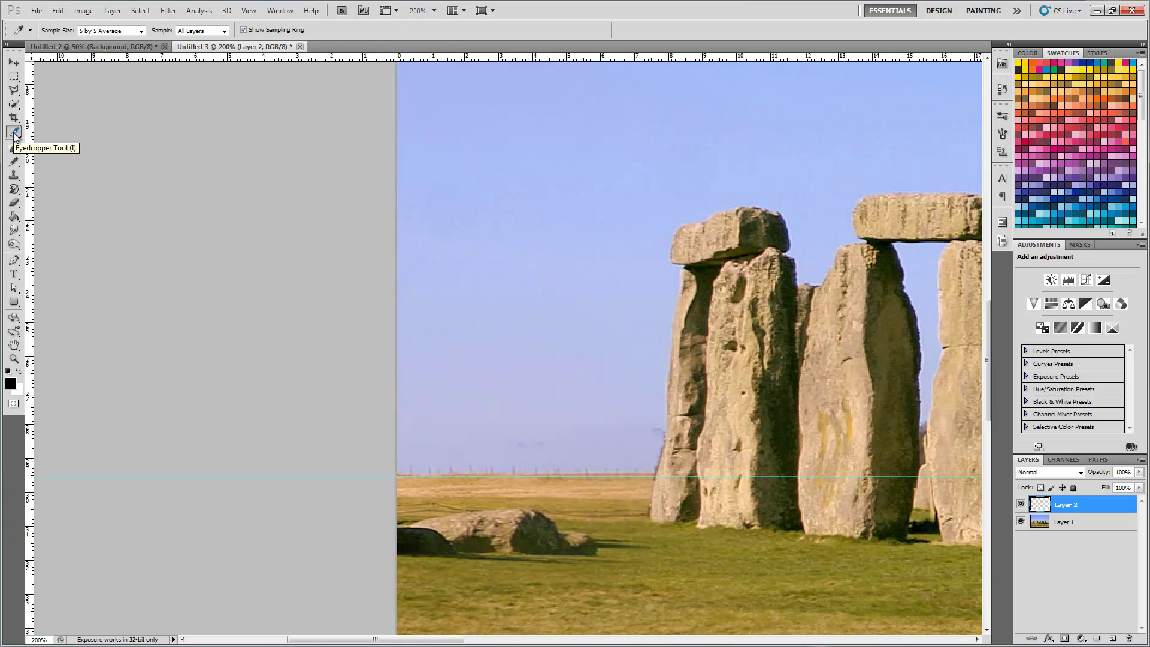
{"action": "left_click", "coordinate": [527, 419]}
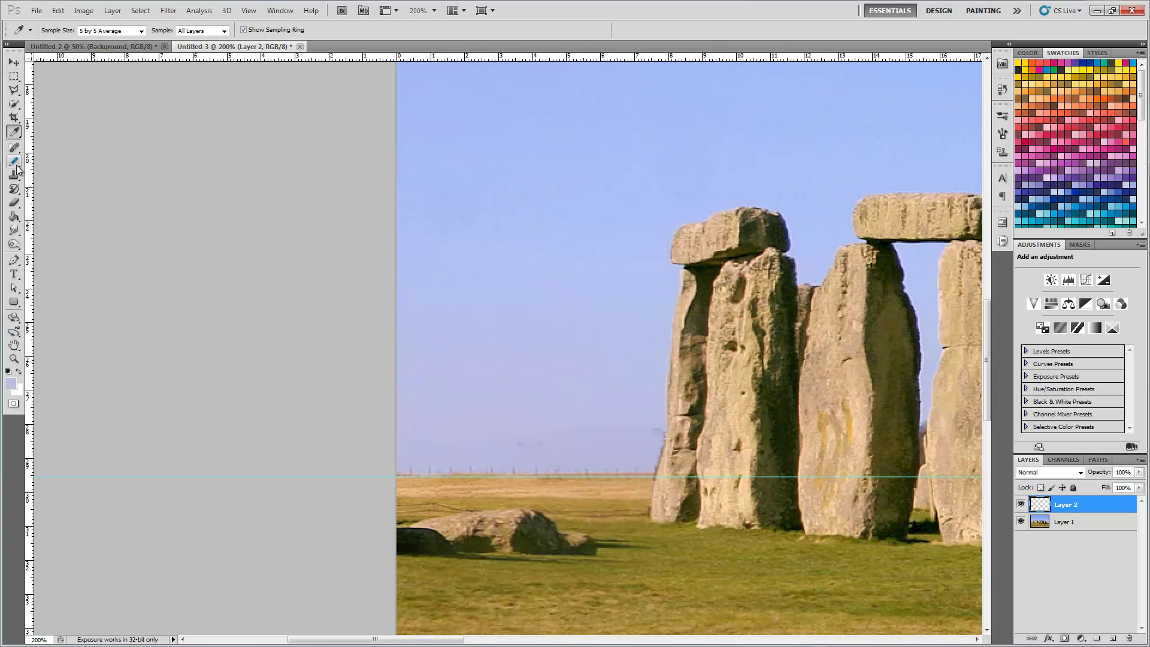
{"action": "left_click_drag", "start_coordinate": [14, 160], "coordinate": [44, 165]}
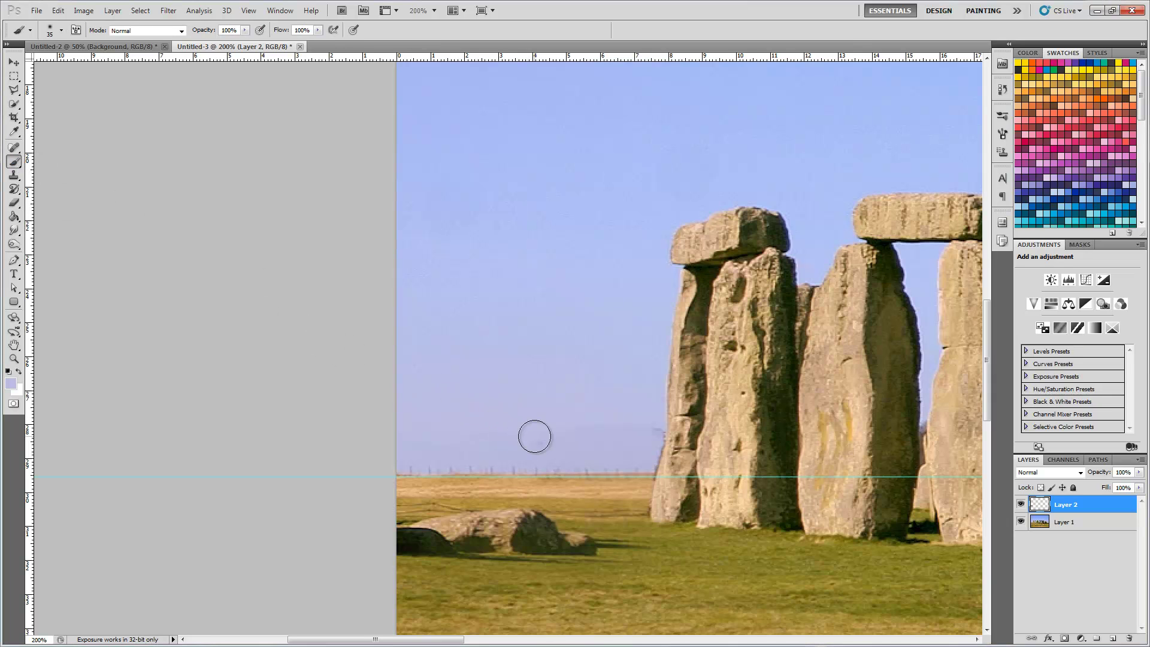
{"action": "left_click", "coordinate": [442, 586]}
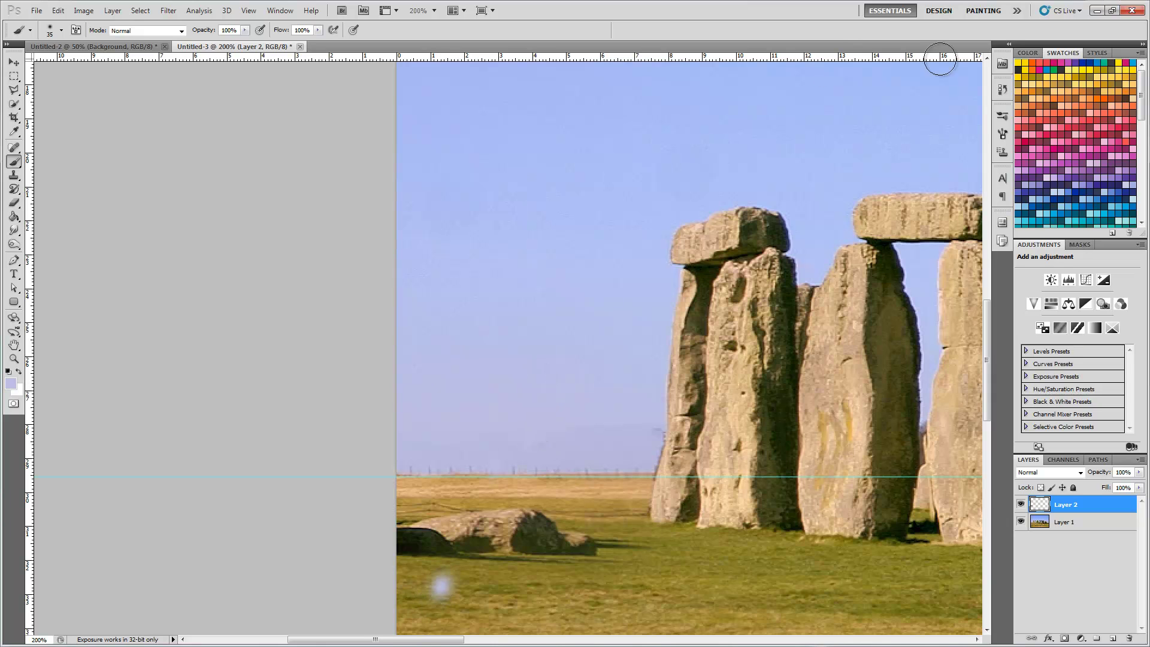
- Revert the stray dab in History and paint sky blue over the faint marks near the horizon
{"action": "left_click", "coordinate": [1002, 89]}
{"action": "left_click", "coordinate": [922, 110]}
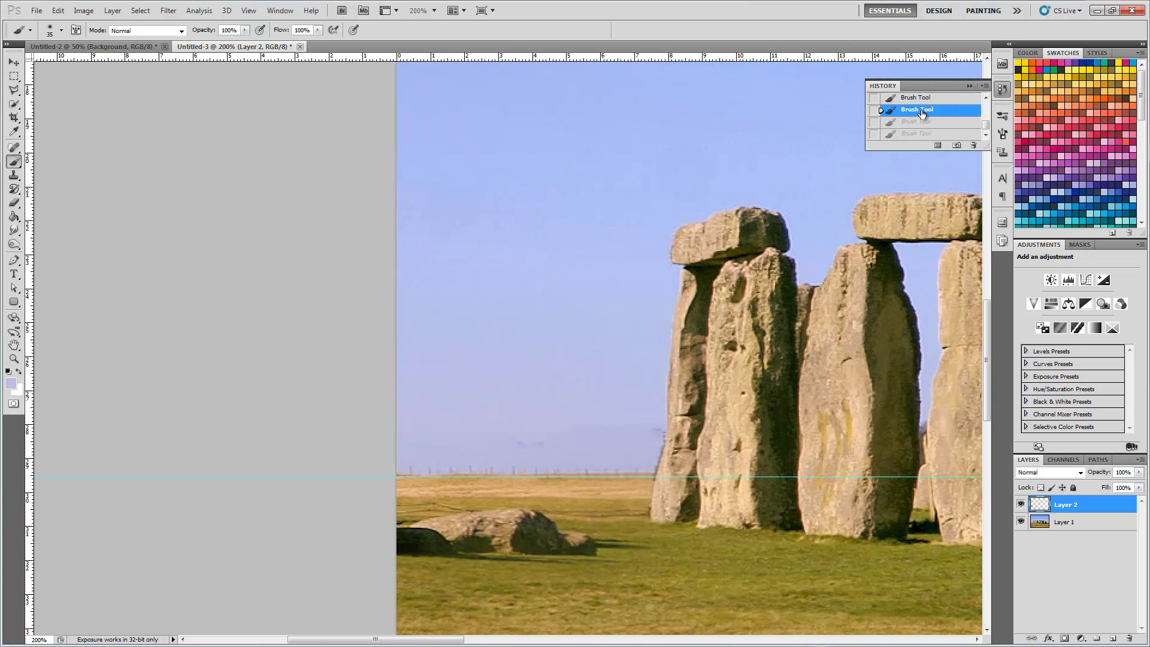
{"action": "left_click", "coordinate": [533, 432]}
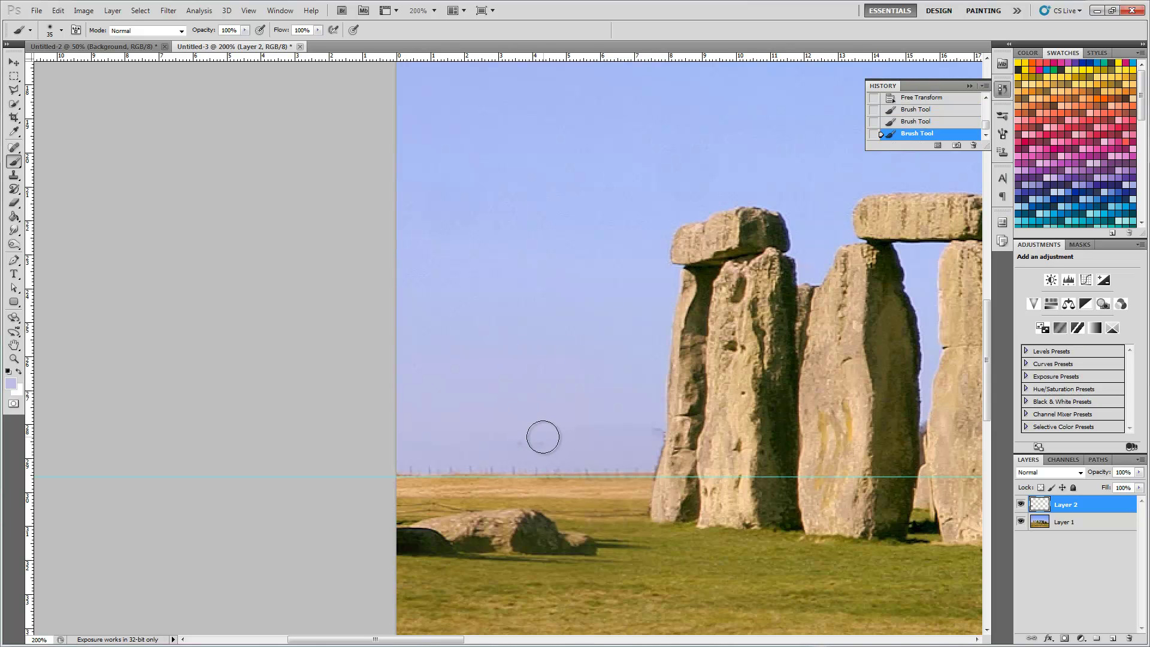
{"action": "left_click", "coordinate": [520, 436]}
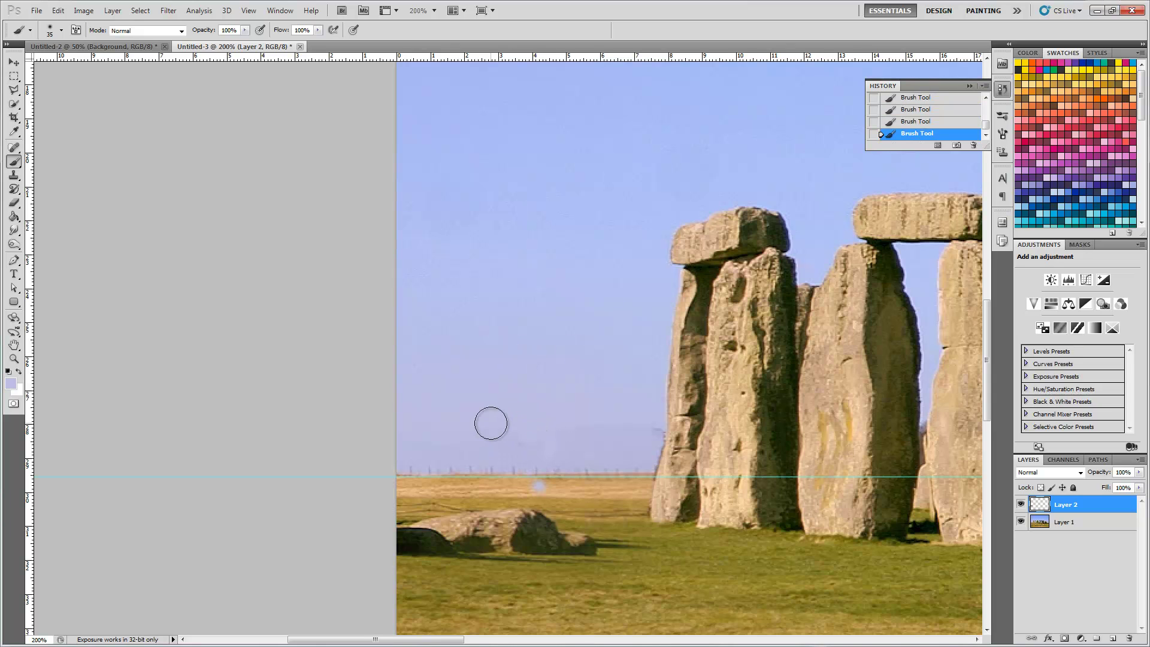
- Step back through the brush strokes in History, then redo them all
{"action": "right_click", "coordinate": [499, 207]}
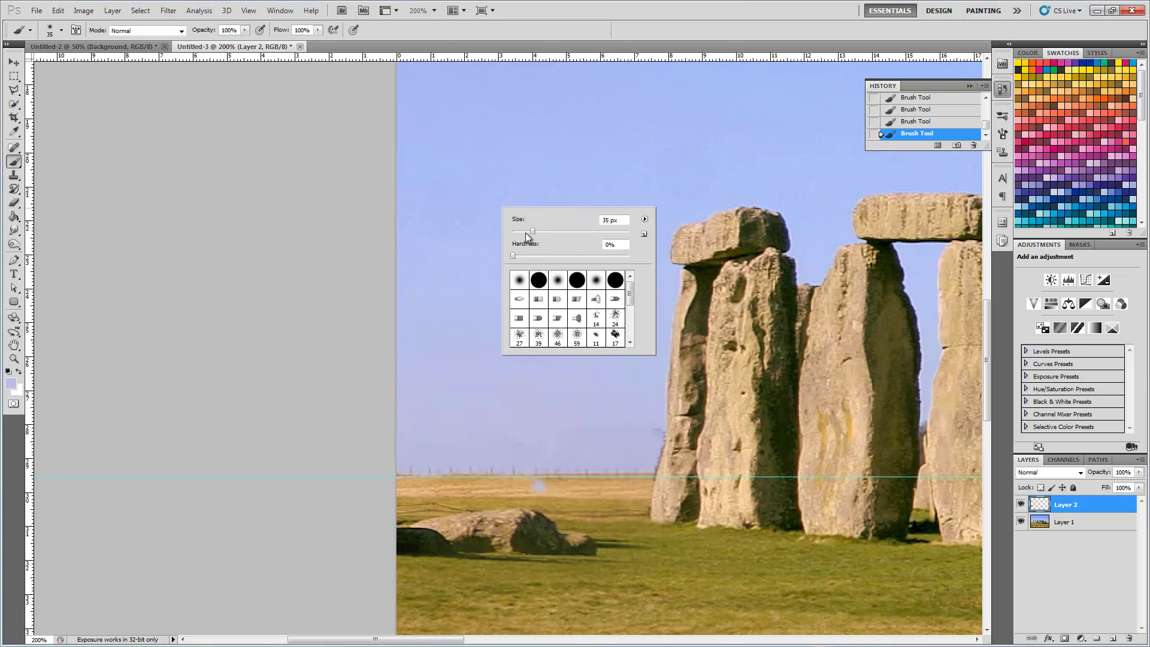
{"action": "left_click", "coordinate": [602, 177]}
{"action": "left_click", "coordinate": [939, 124]}
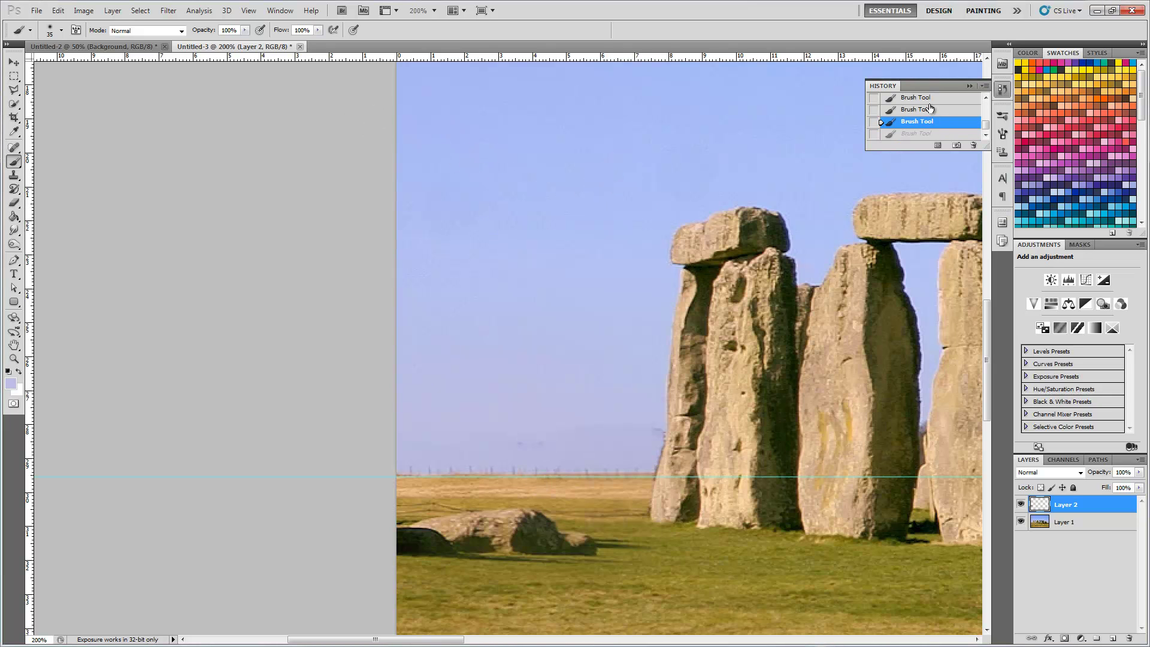
{"action": "left_click", "coordinate": [932, 99]}
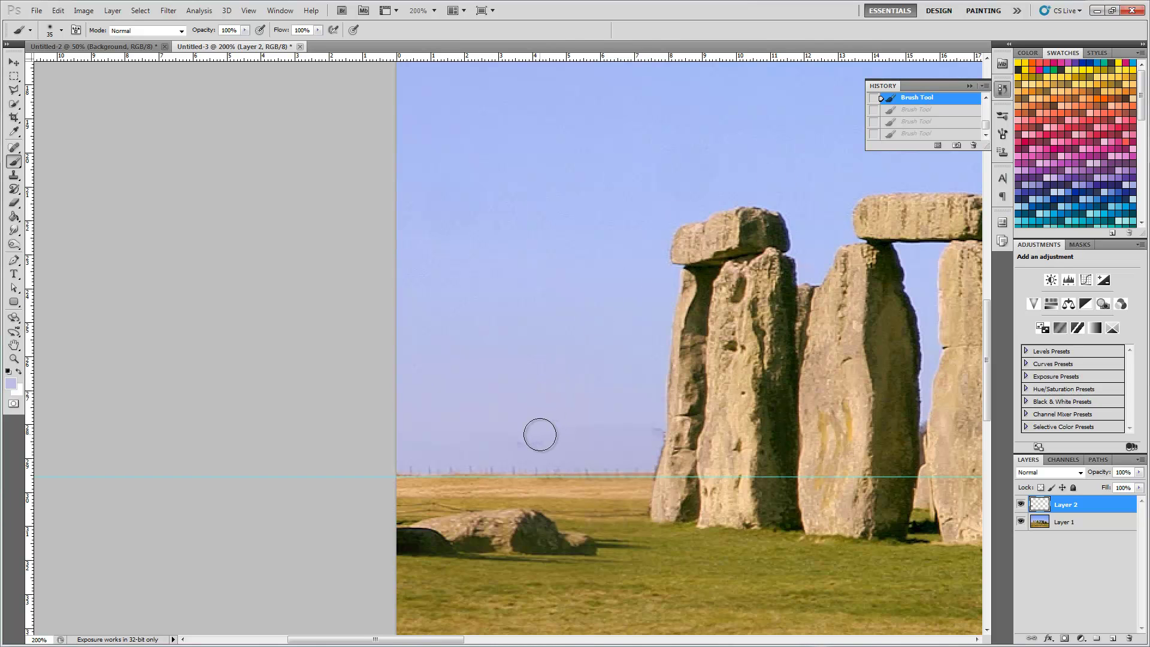
{"action": "key", "text": "ctrl+shift+z"}
{"action": "key", "text": "ctrl+shift+z"}
{"action": "key", "text": "ctrl+shift+z"}
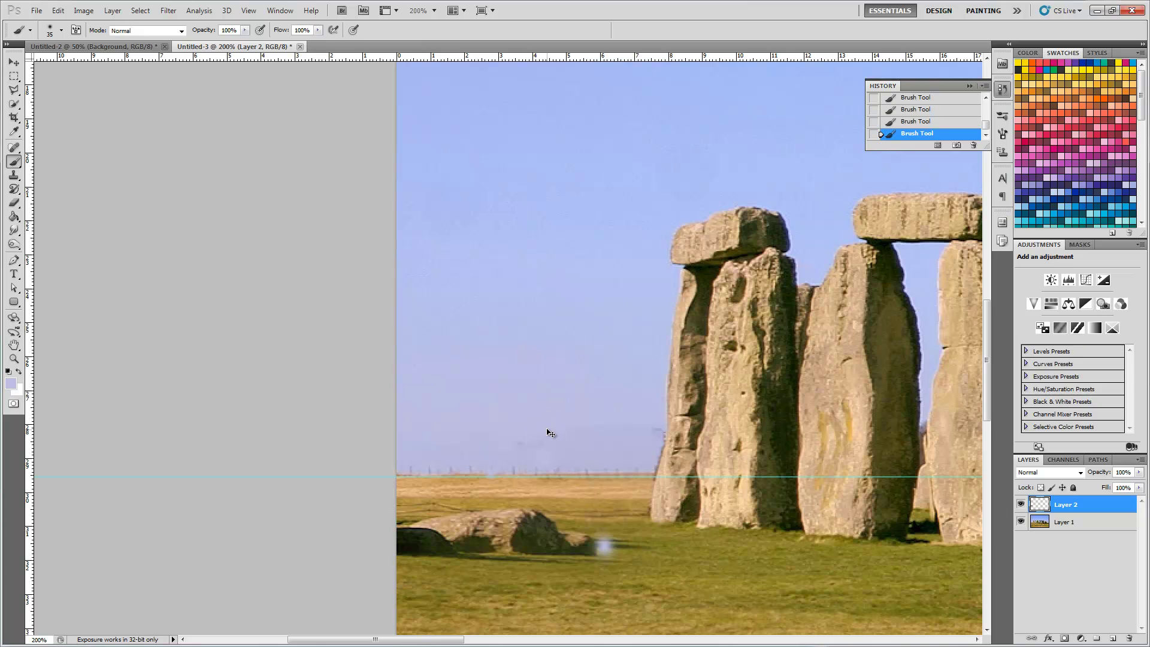
- Turn off brush Scattering and Shape Dynamics and paint sky blue over the dark smudges
{"action": "left_click", "coordinate": [1006, 119]}
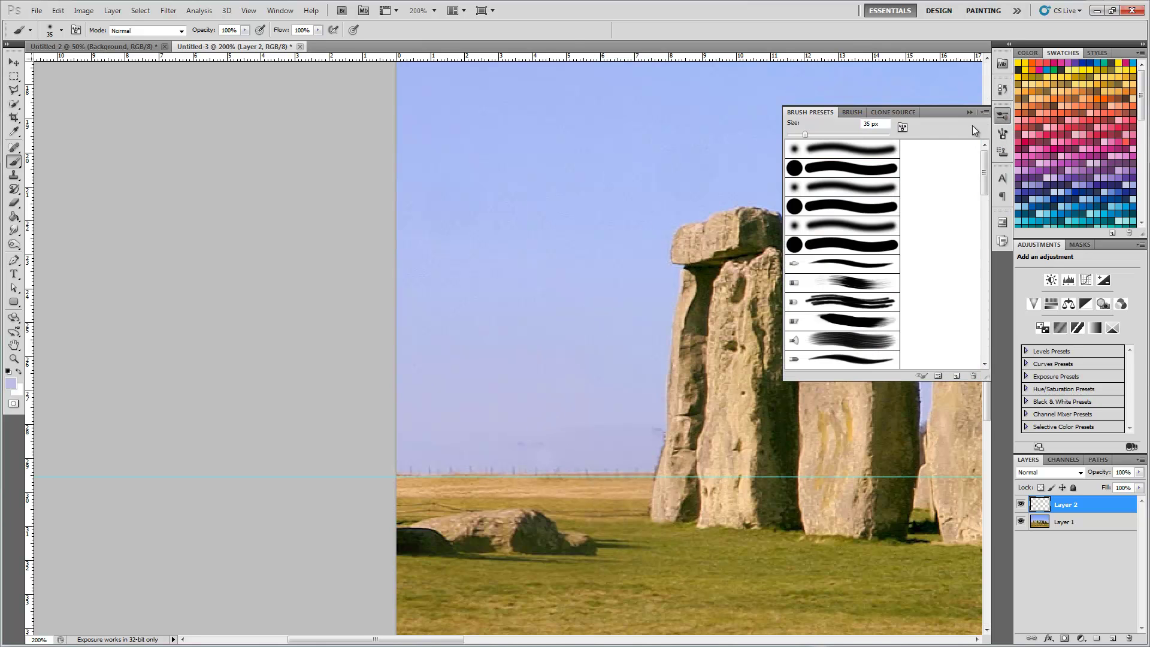
{"action": "left_click", "coordinate": [853, 116]}
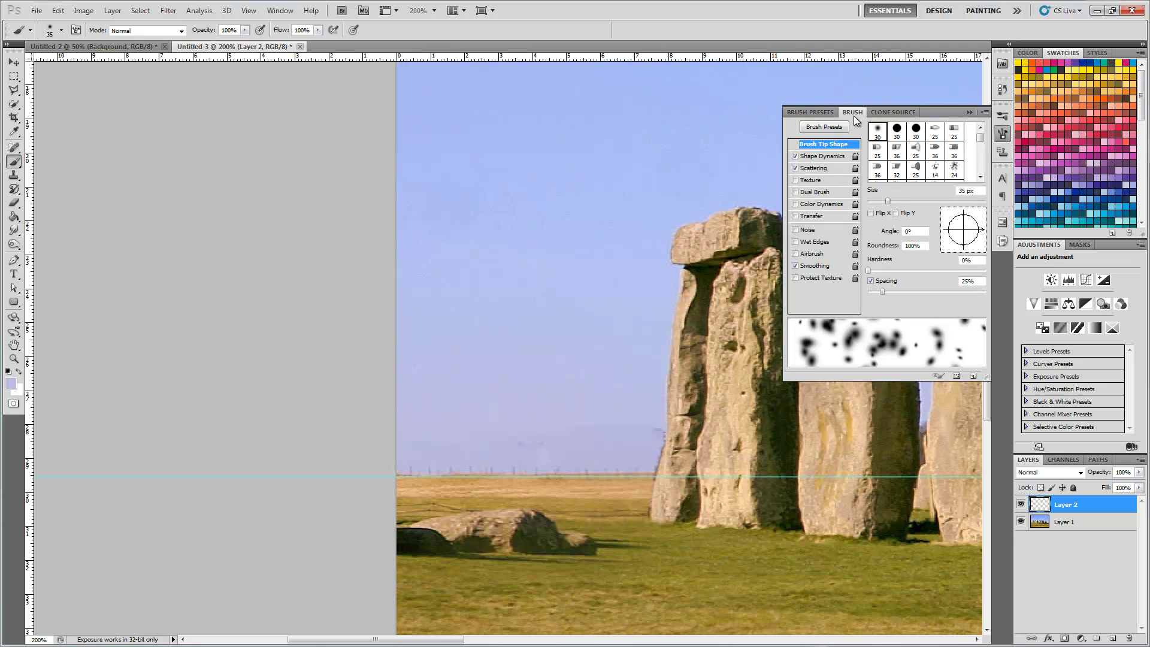
{"action": "left_click", "coordinate": [795, 169]}
{"action": "left_click", "coordinate": [795, 156]}
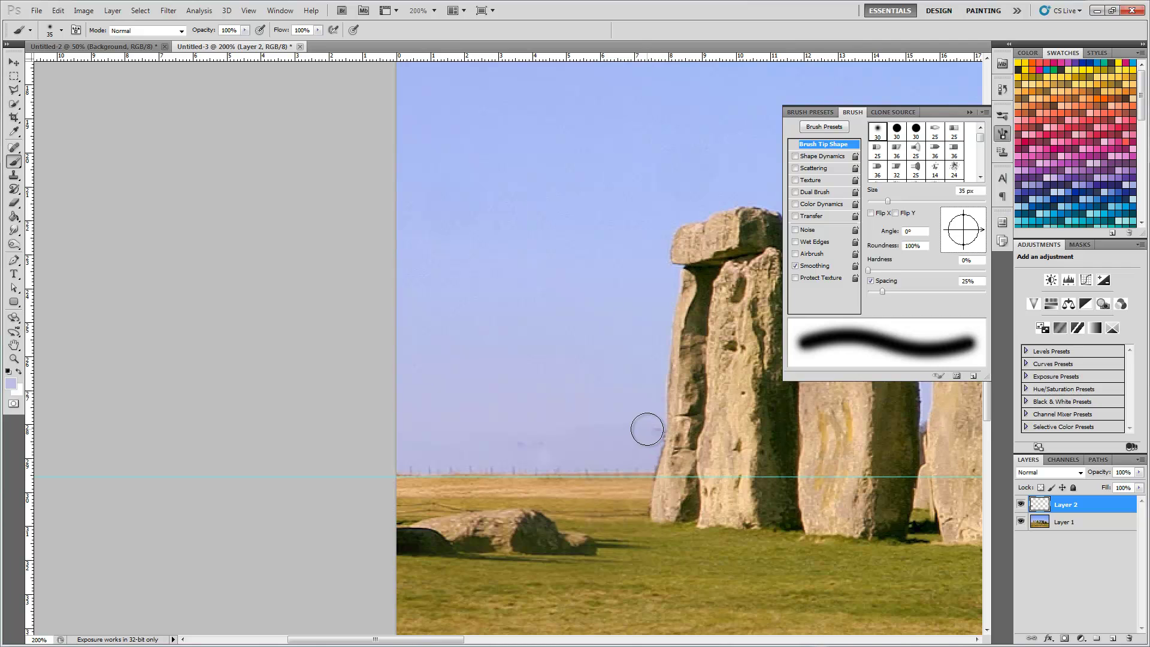
{"action": "mouse_move", "coordinate": [647, 429]}
{"action": "left_mouse_down"}
{"action": "mouse_move", "coordinate": [580, 411]}
{"action": "mouse_move", "coordinate": [526, 437]}
{"action": "mouse_move", "coordinate": [498, 428]}
{"action": "left_mouse_up"}
{"action": "left_click", "coordinate": [970, 115]}
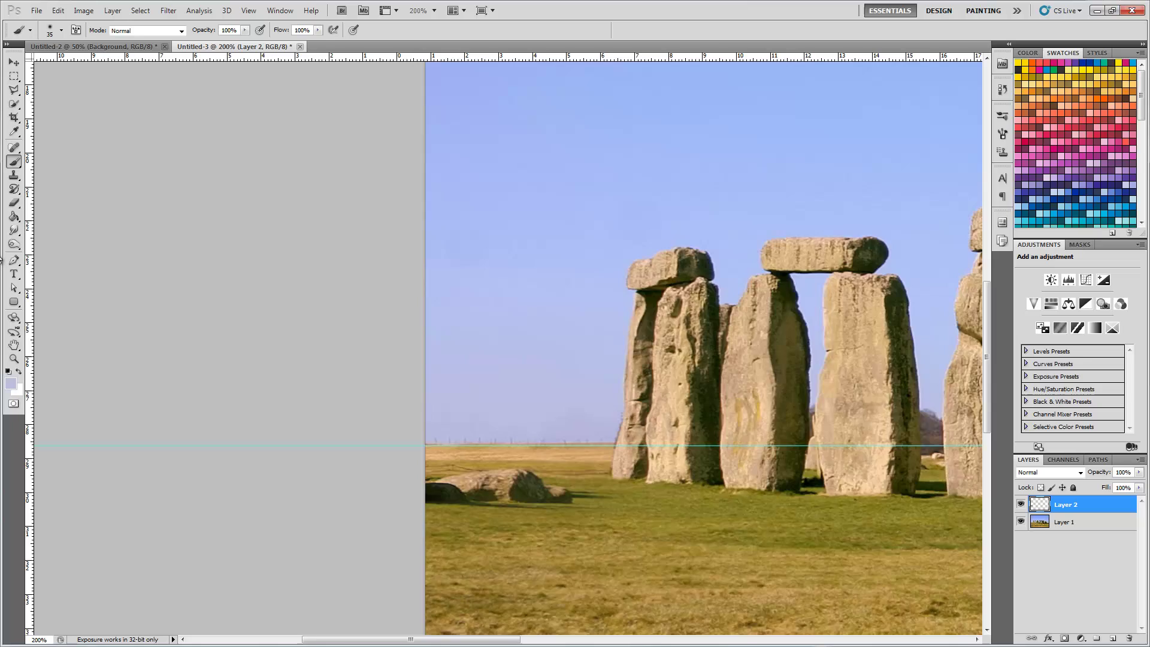
- Fit the photo in the window and flatten all layers into one Background layer
{"action": "key", "text": "ctrl+0"}
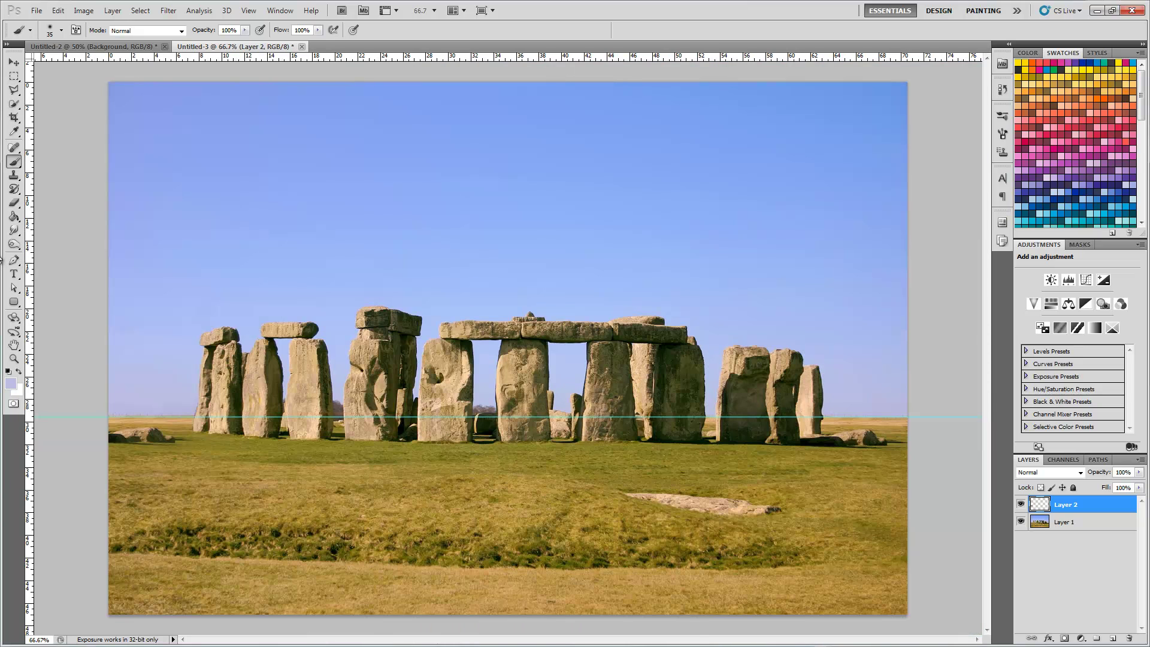
{"action": "left_click", "coordinate": [14, 62]}
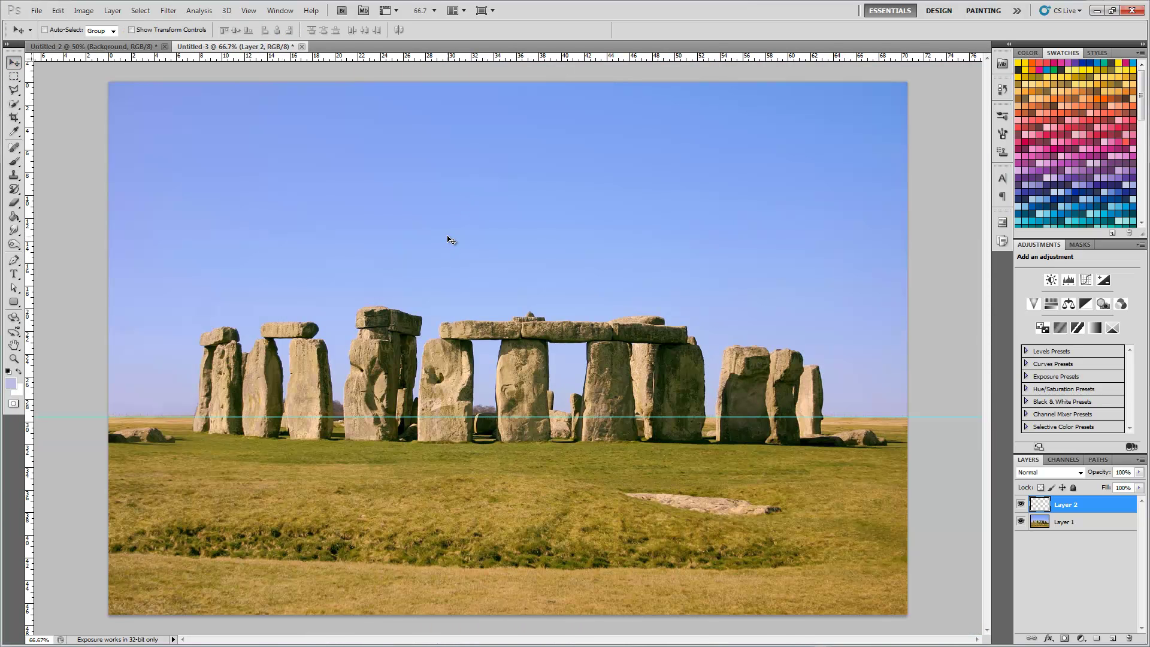
{"action": "right_click", "coordinate": [1052, 504]}
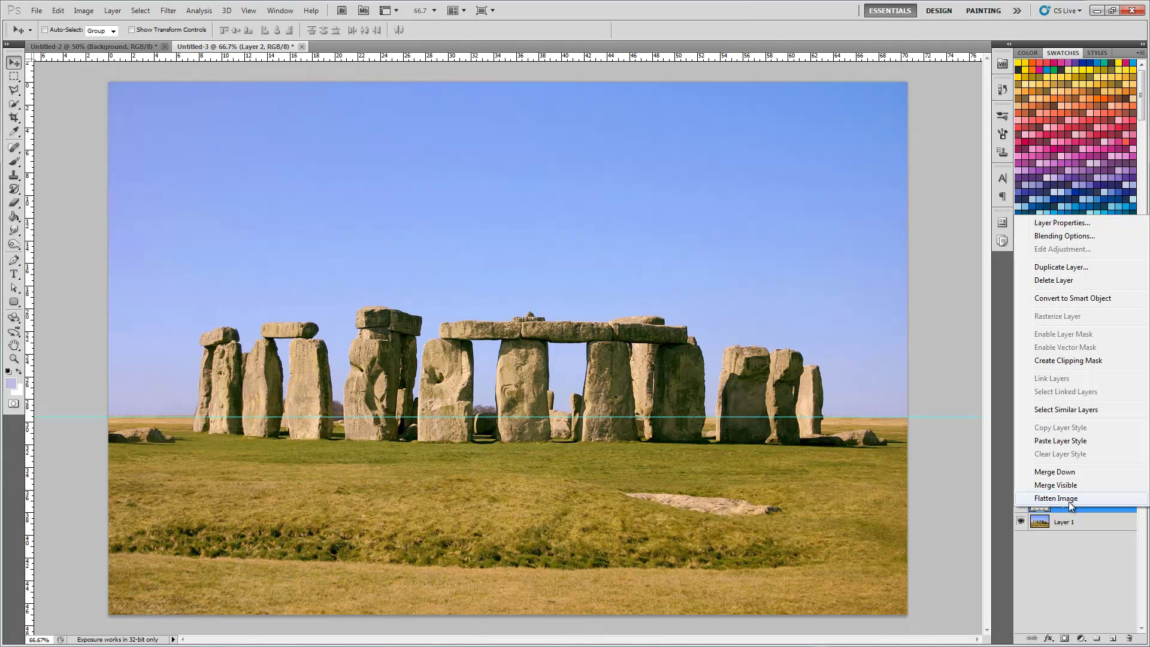
{"action": "left_click", "coordinate": [1057, 498]}
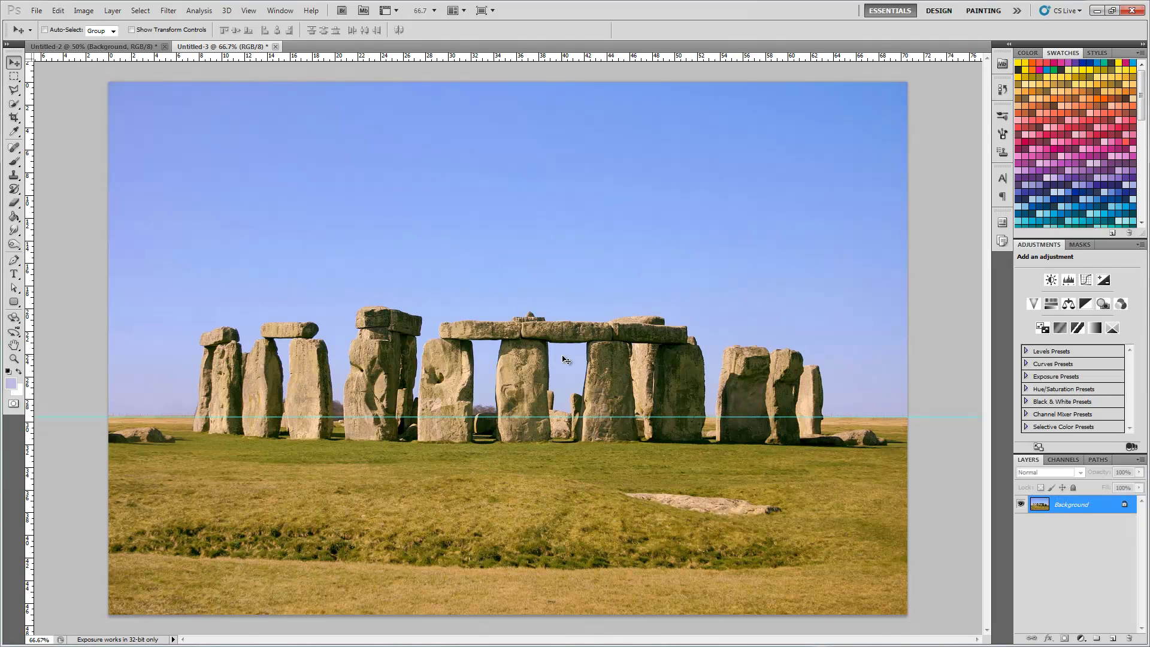
- Check the Image Size (2000 × 1333 px) without changes, glance at Untitled-2, and return to Untitled-3
{"action": "left_click", "coordinate": [84, 10]}
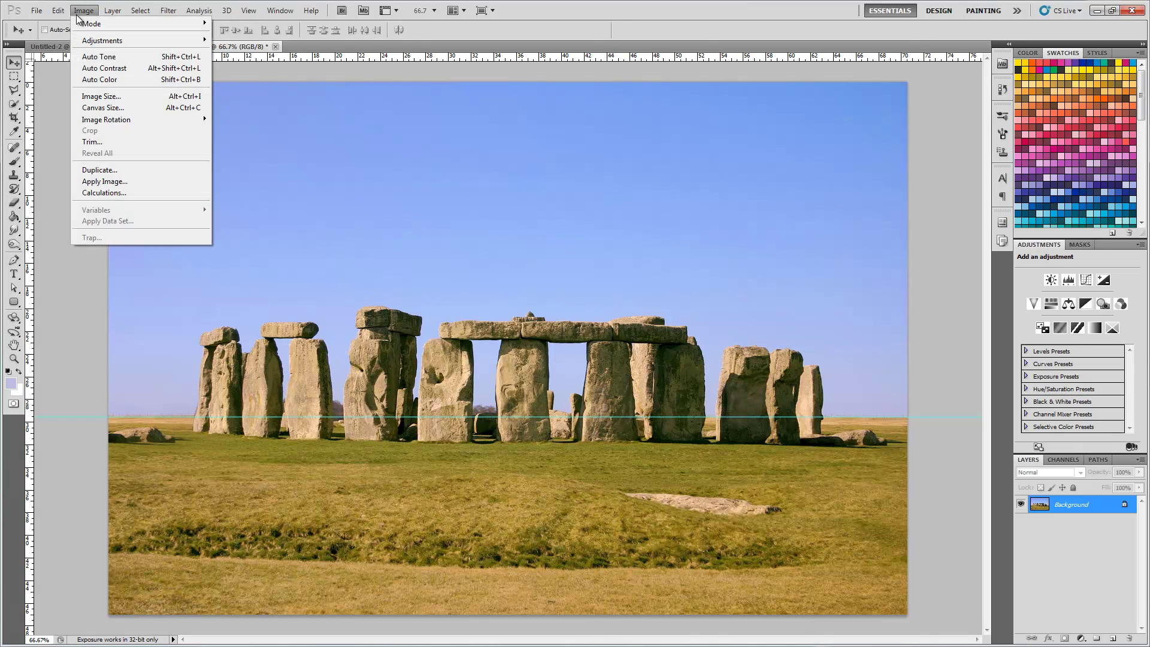
{"action": "left_click", "coordinate": [110, 97]}
{"action": "left_click_drag", "start_coordinate": [522, 224], "coordinate": [686, 305]}
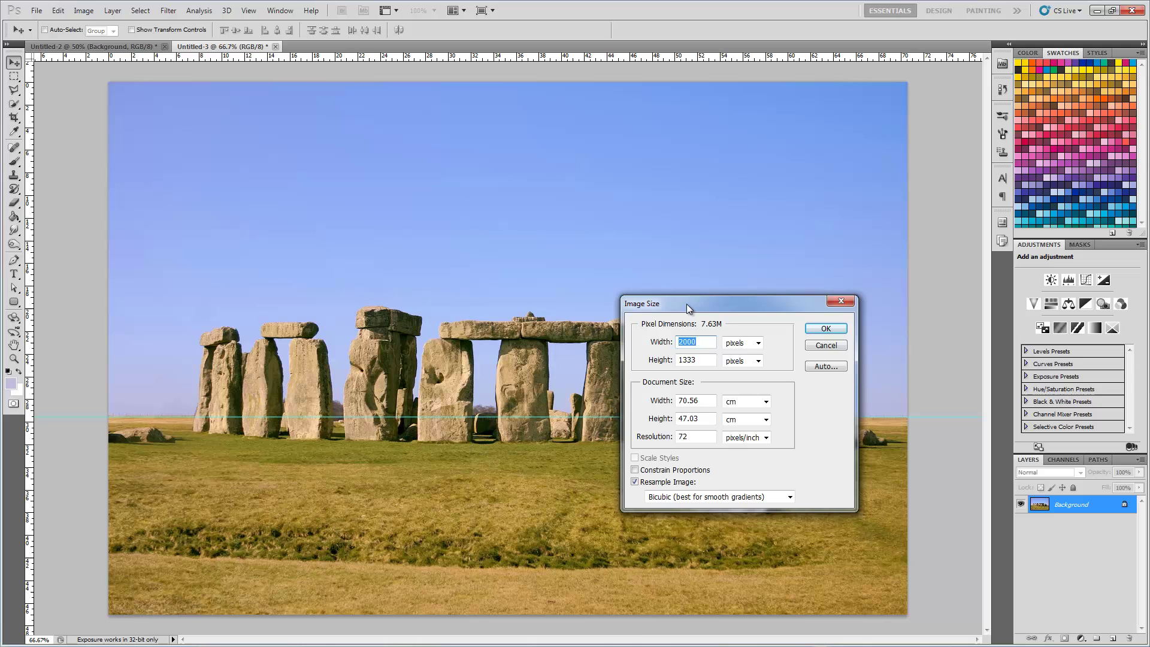
{"action": "left_click", "coordinate": [826, 345]}
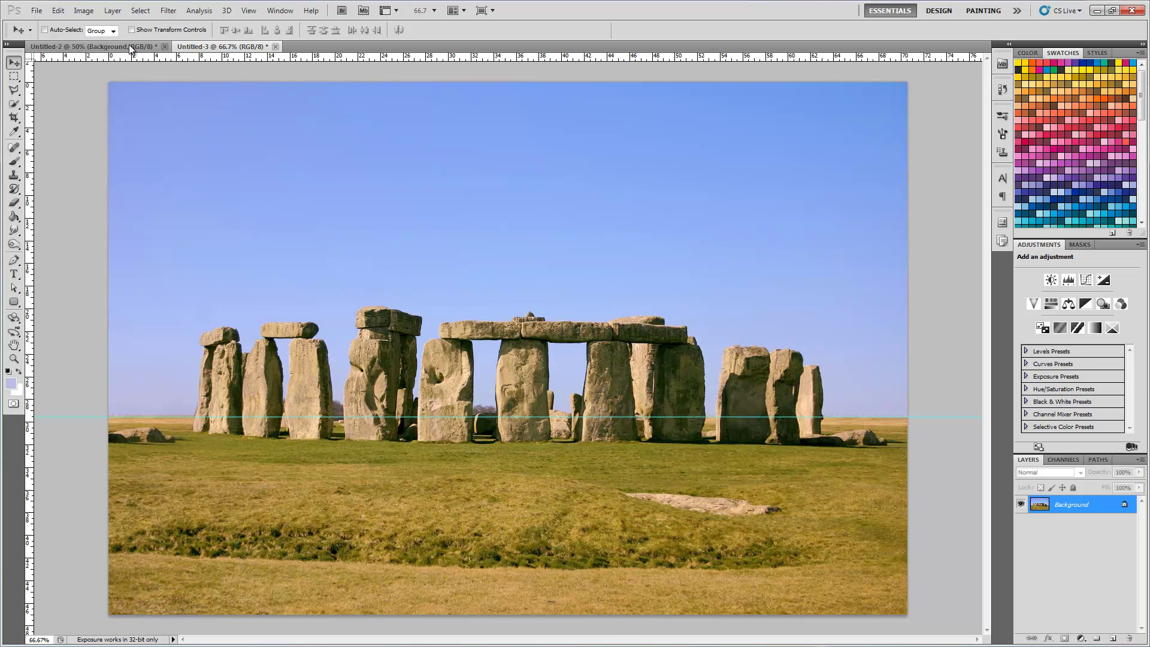
{"action": "left_click", "coordinate": [89, 47]}
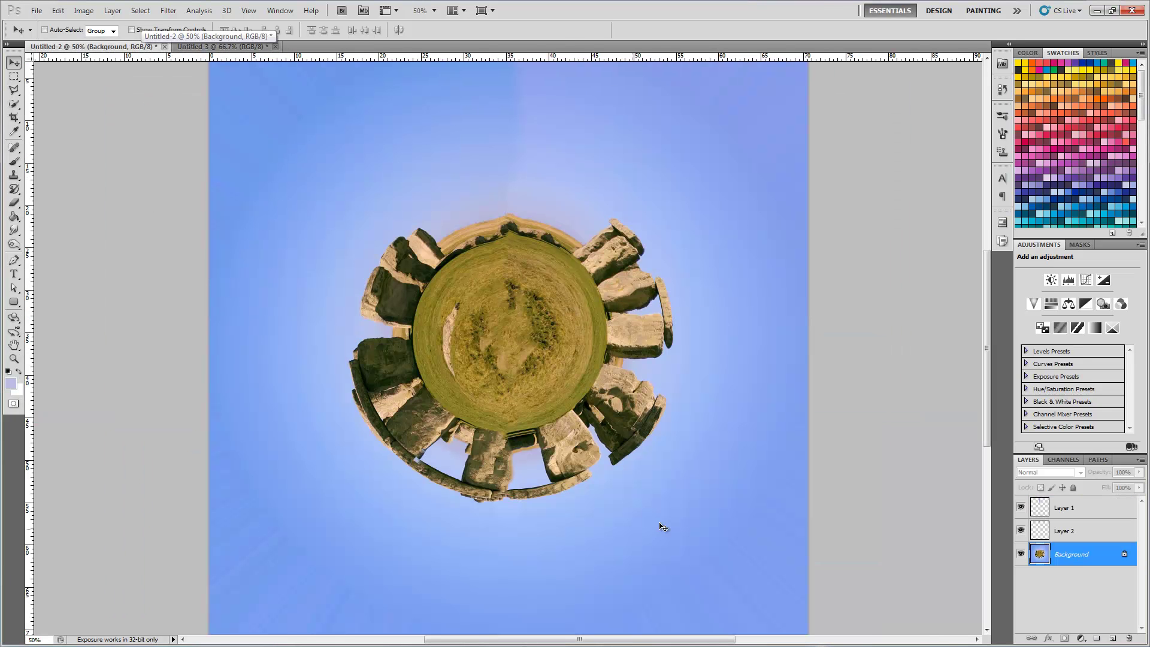
{"action": "left_click", "coordinate": [221, 46]}
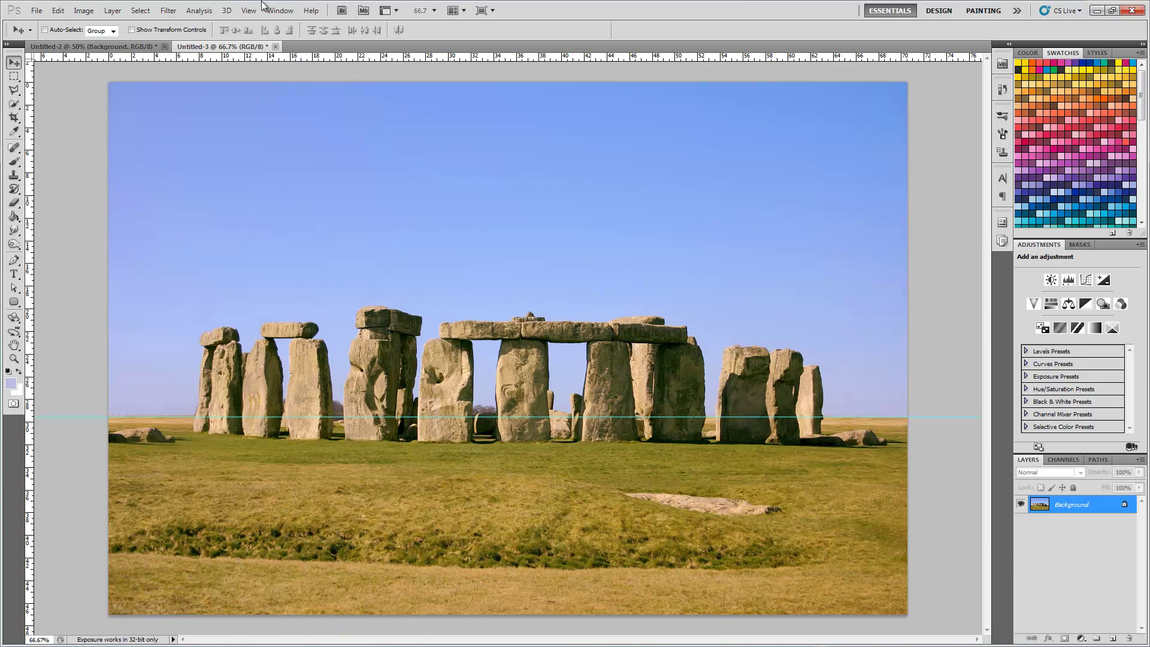
- Crop the photo at full width, lowering the top edge to trim the band of sky
{"action": "left_click", "coordinate": [13, 118]}
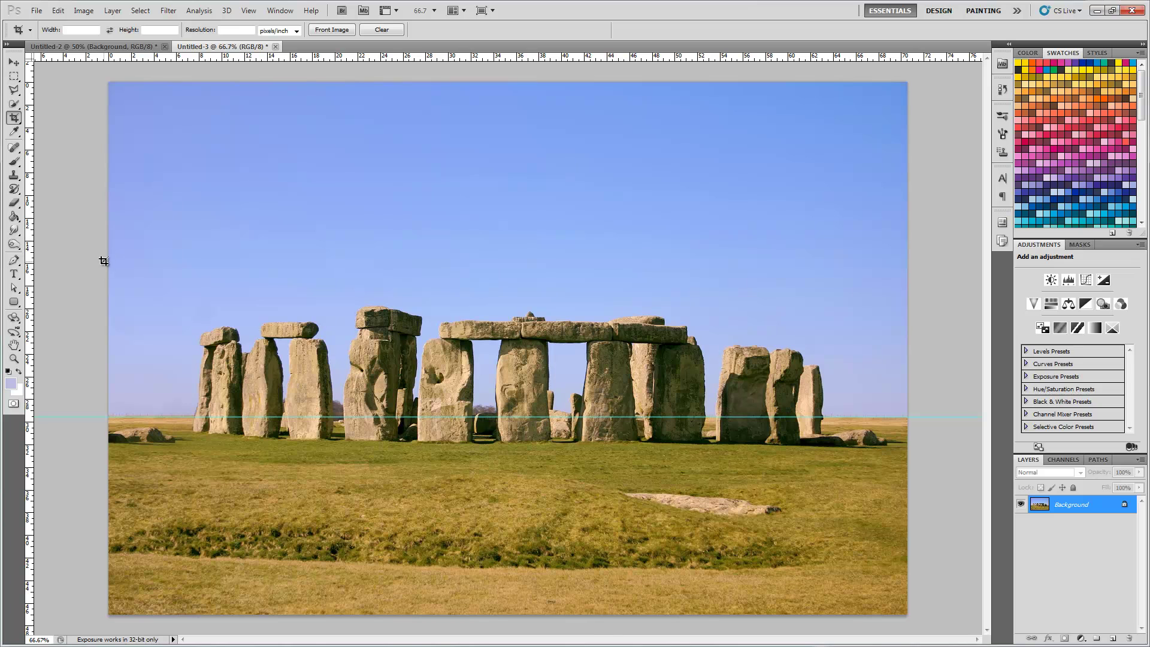
{"action": "left_click_drag", "start_coordinate": [239, 226], "coordinate": [939, 627]}
{"action": "left_click_drag", "start_coordinate": [508, 82], "coordinate": [508, 225]}
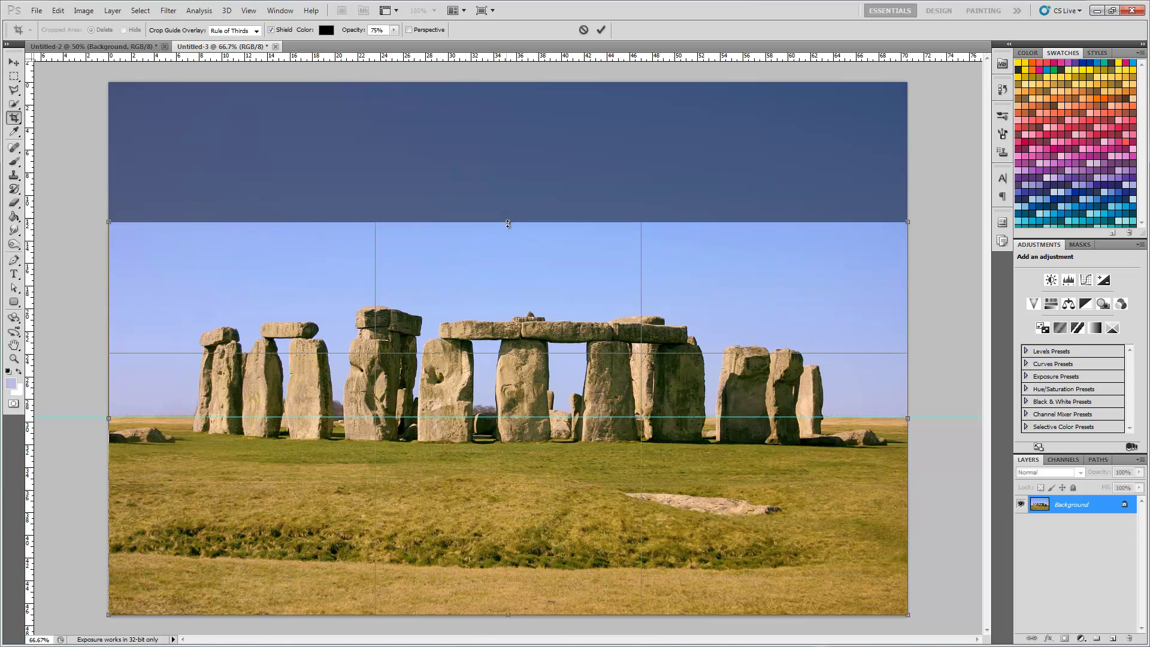
{"action": "key", "text": "Return"}
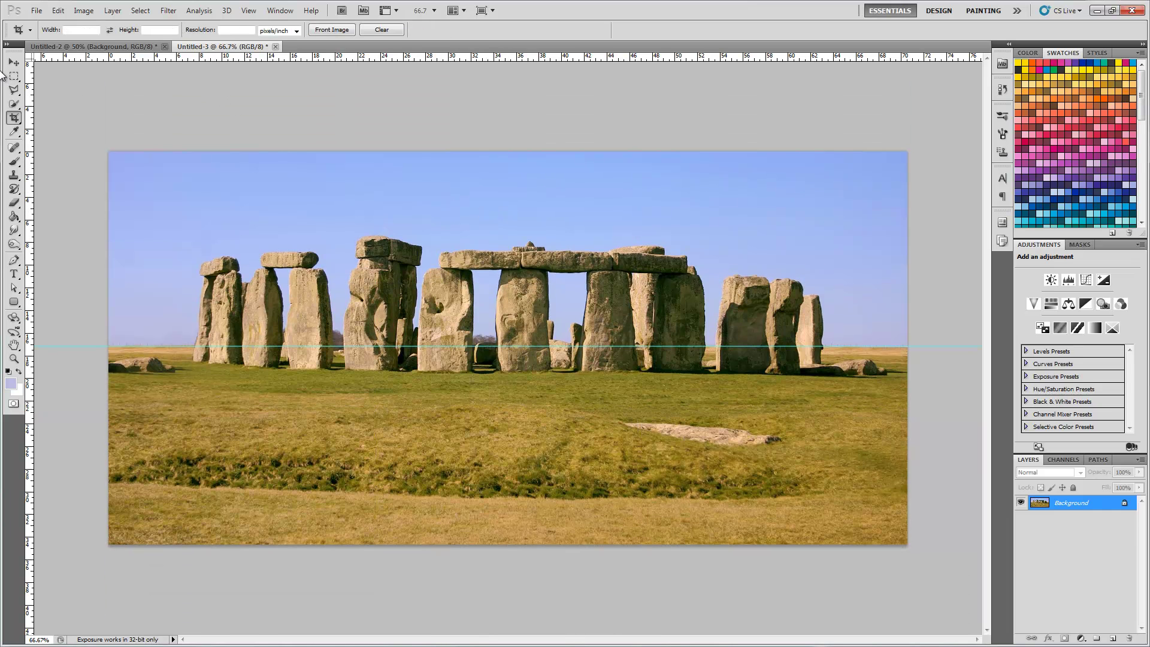
- Resize the image to 1000 × 1000 pixels with Constrain Proportions turned off
{"action": "left_click", "coordinate": [81, 13]}
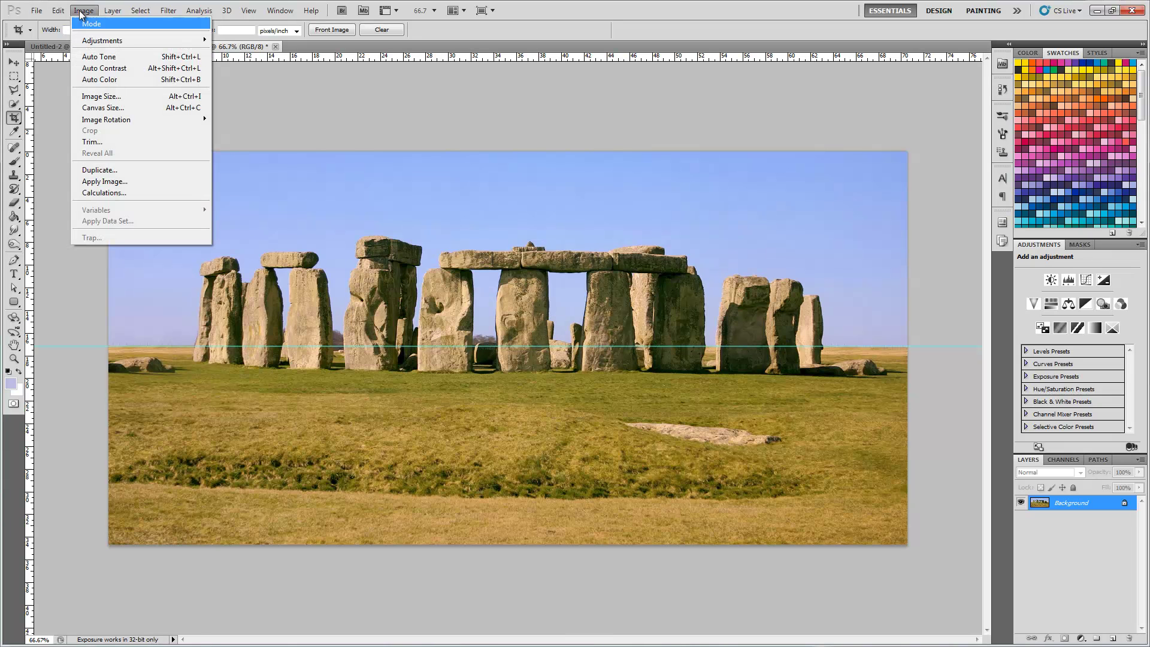
{"action": "left_click", "coordinate": [103, 97]}
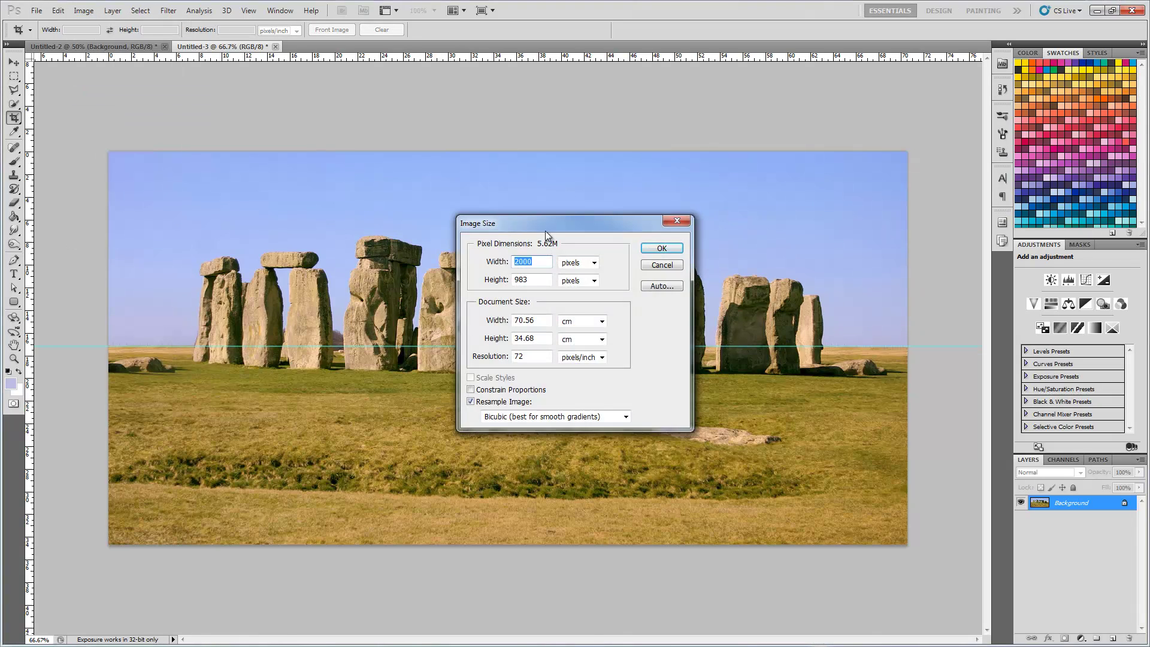
{"action": "left_click_drag", "start_coordinate": [547, 232], "coordinate": [854, 298]}
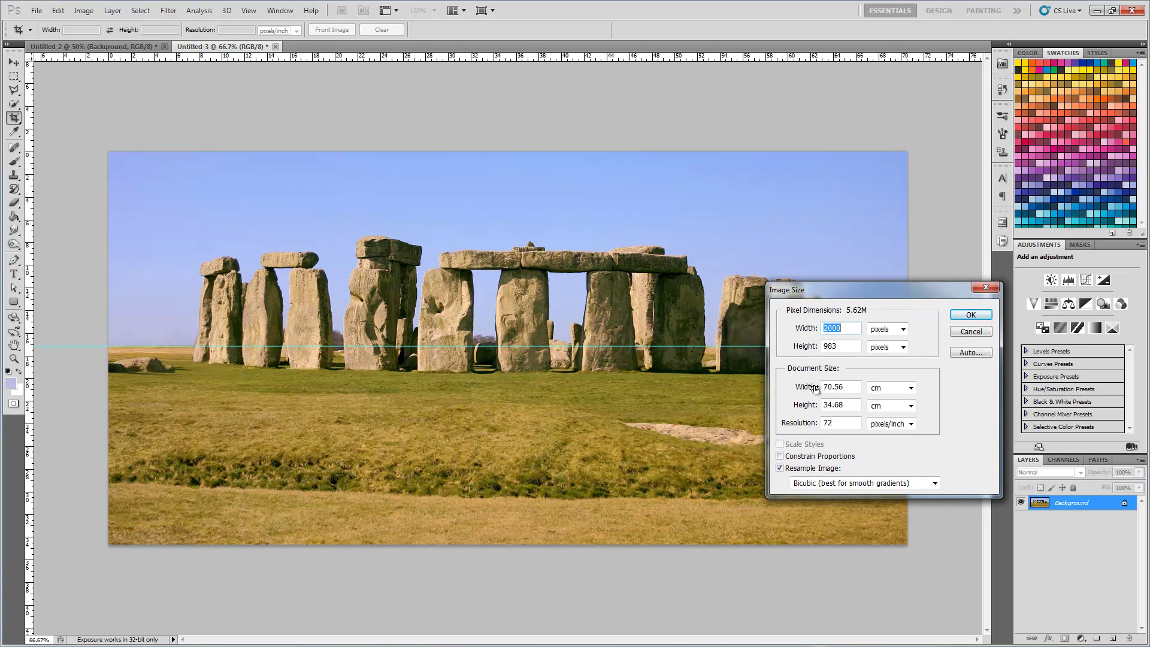
{"action": "left_click", "coordinate": [780, 456]}
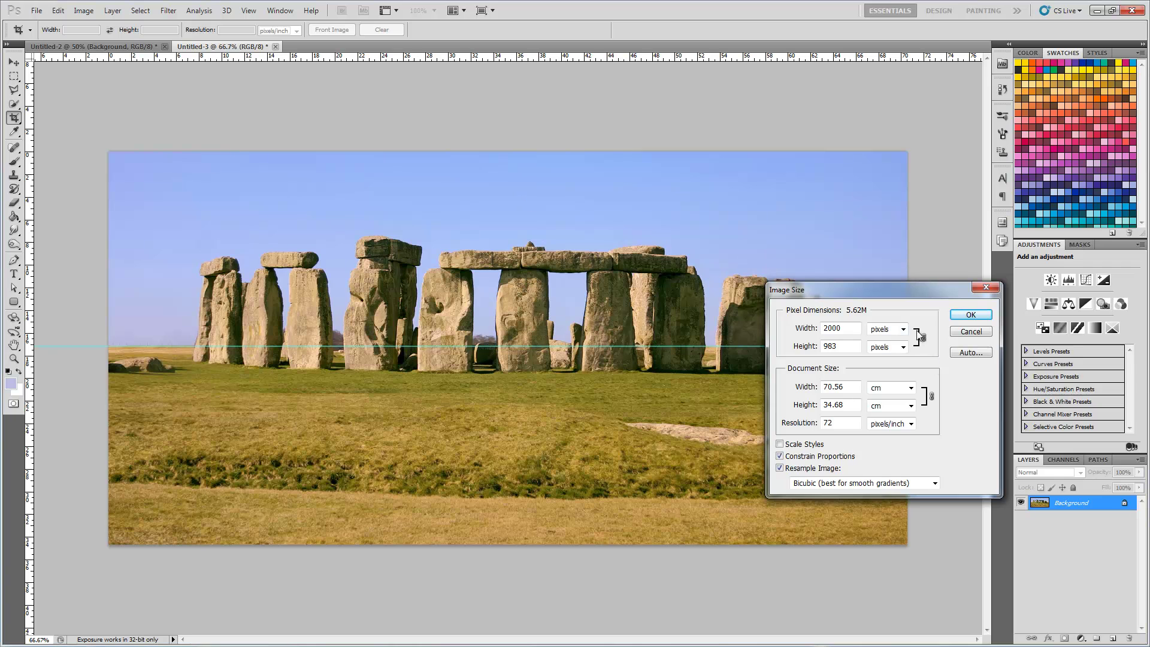
{"action": "left_click", "coordinate": [780, 457]}
{"action": "type", "text": "1000"}
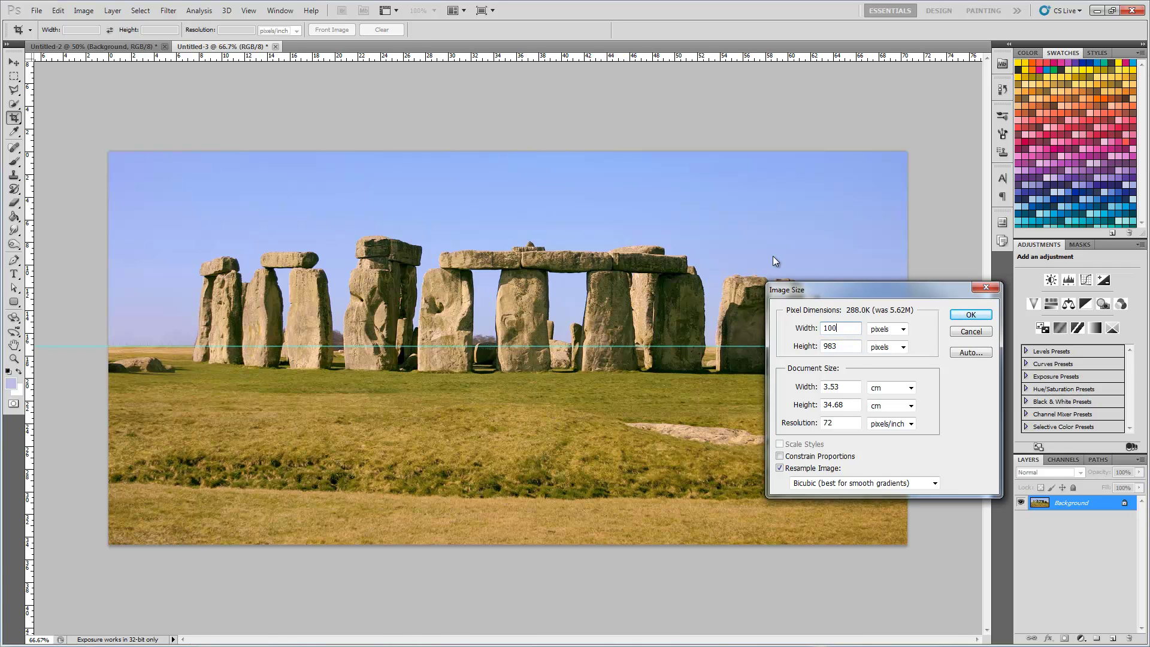
{"action": "key", "text": "Tab"}
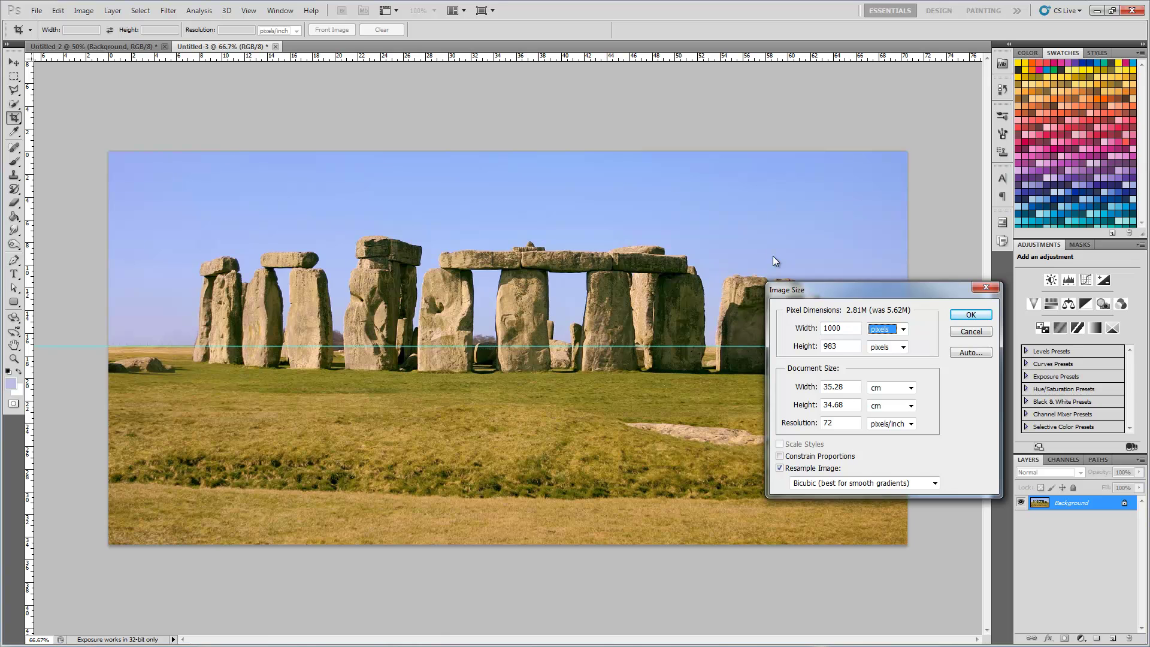
{"action": "key", "text": "Tab"}
{"action": "type", "text": "1000"}
{"action": "key", "text": "Return"}
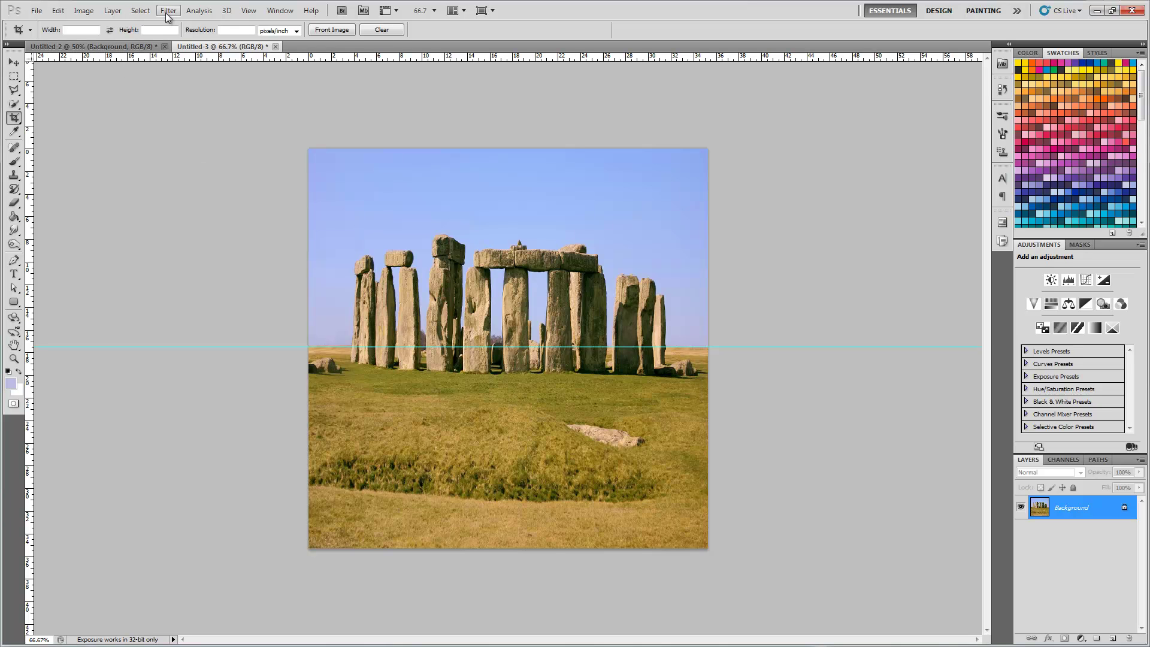
- Flip the canvas vertically so the photo is upside down
{"action": "left_click", "coordinate": [85, 11]}
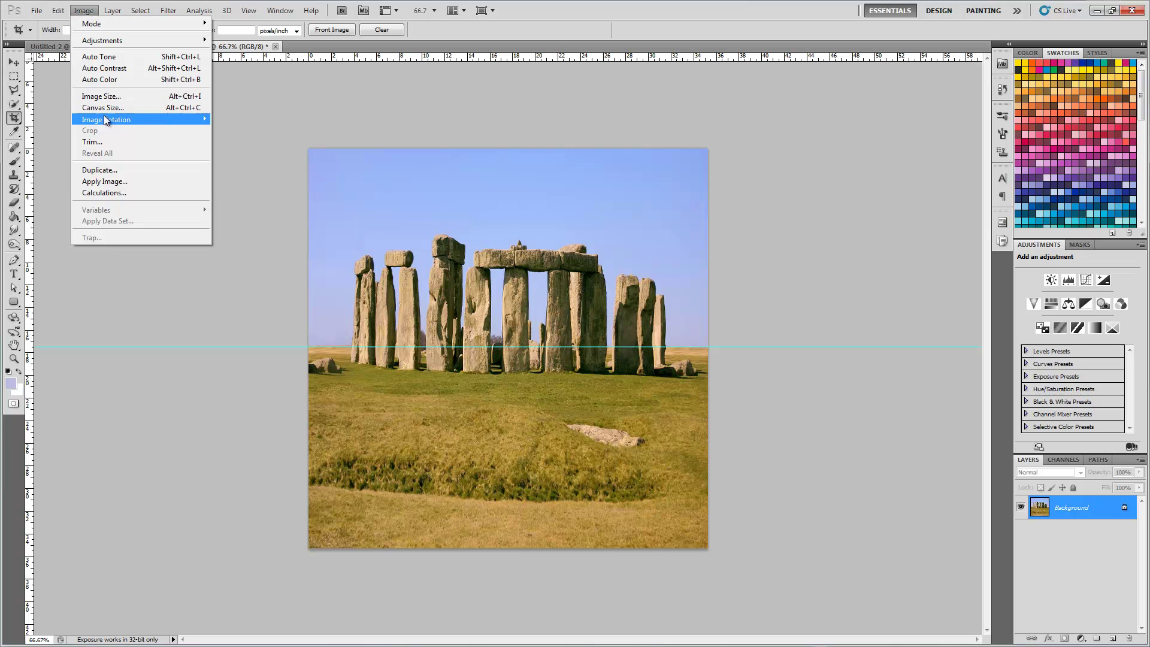
{"action": "mouse_move", "coordinate": [120, 119]}
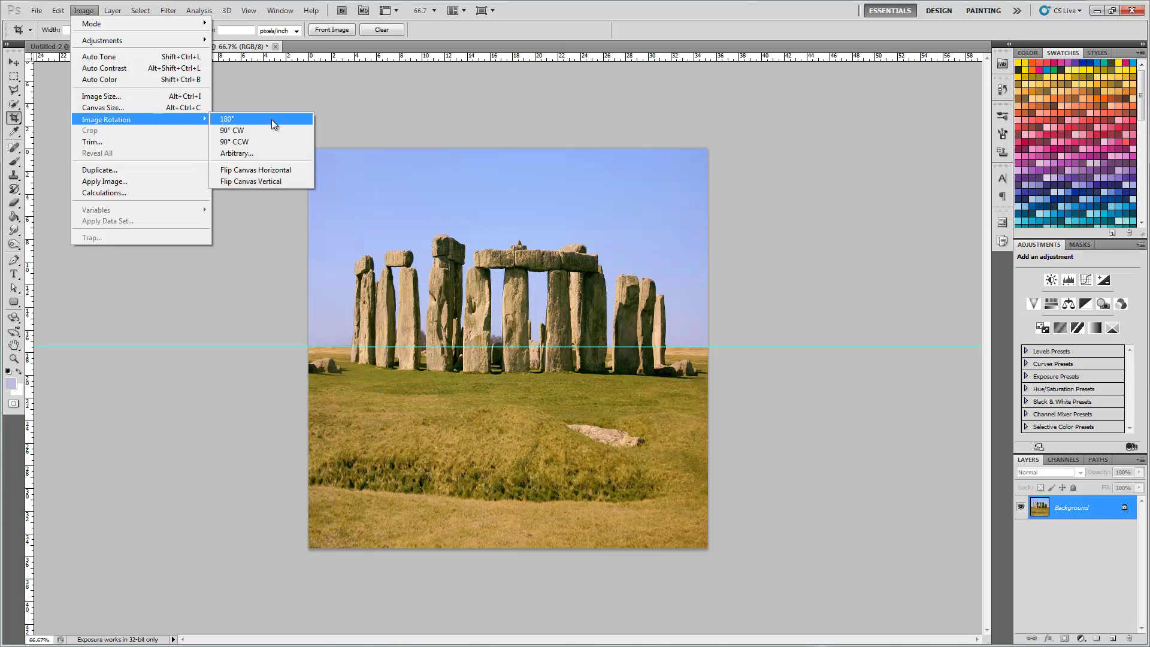
{"action": "left_click", "coordinate": [270, 182]}
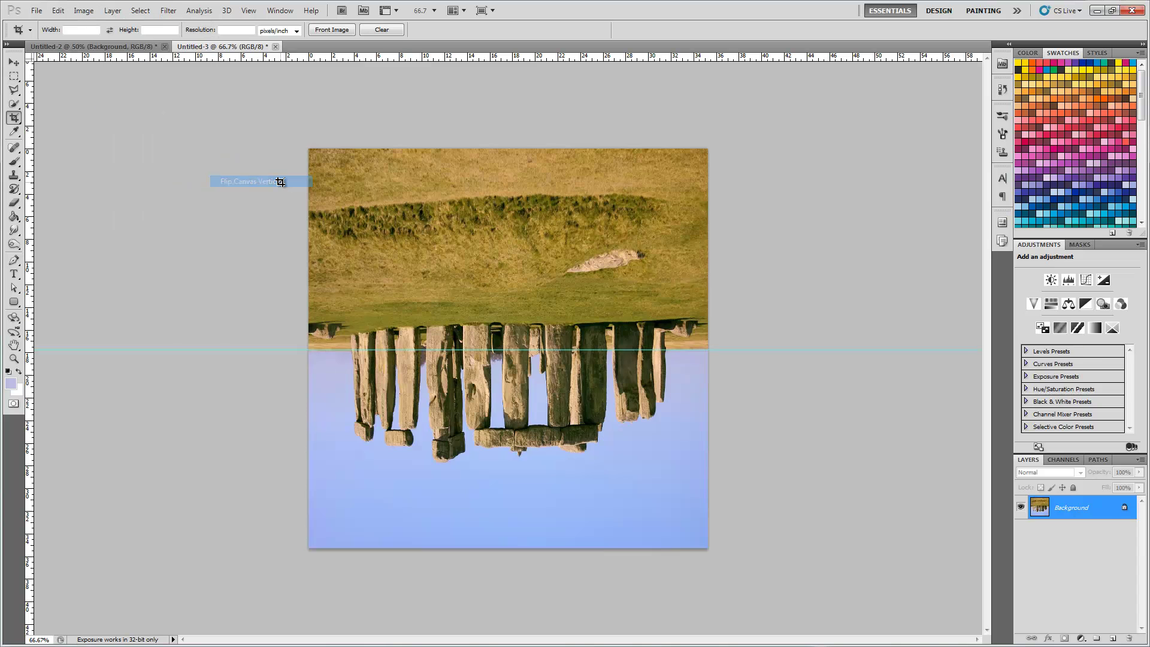
- Apply Polar Coordinates with Rectangular to Polar to wrap the photo into a tiny planet
{"action": "left_click", "coordinate": [169, 11]}
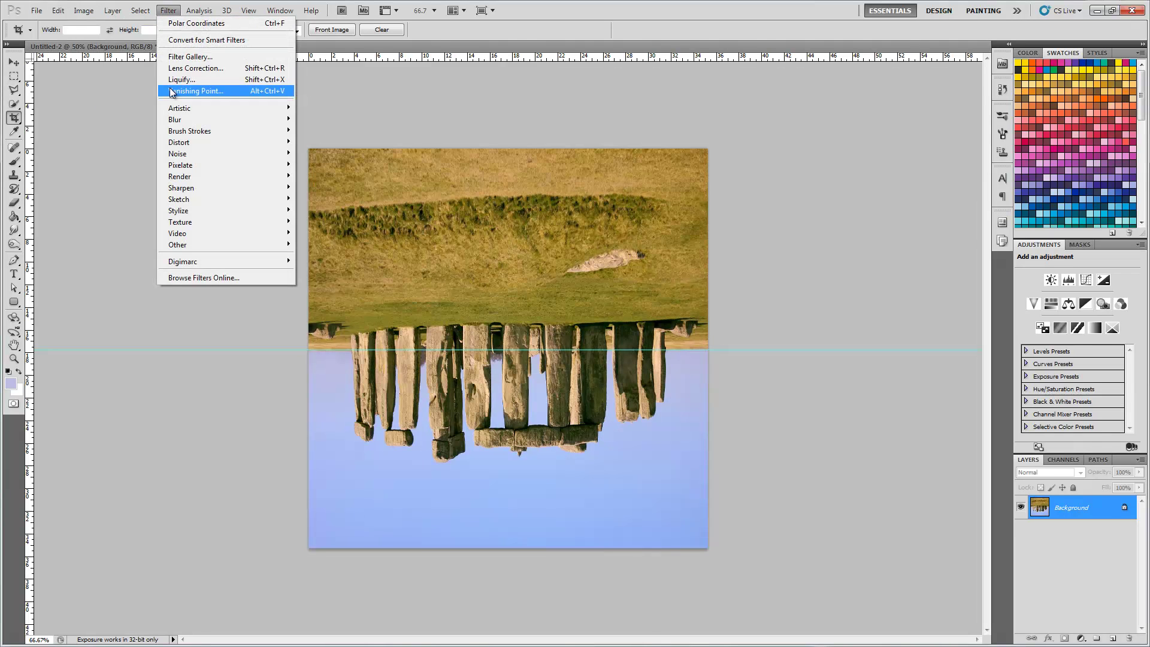
{"action": "mouse_move", "coordinate": [185, 121]}
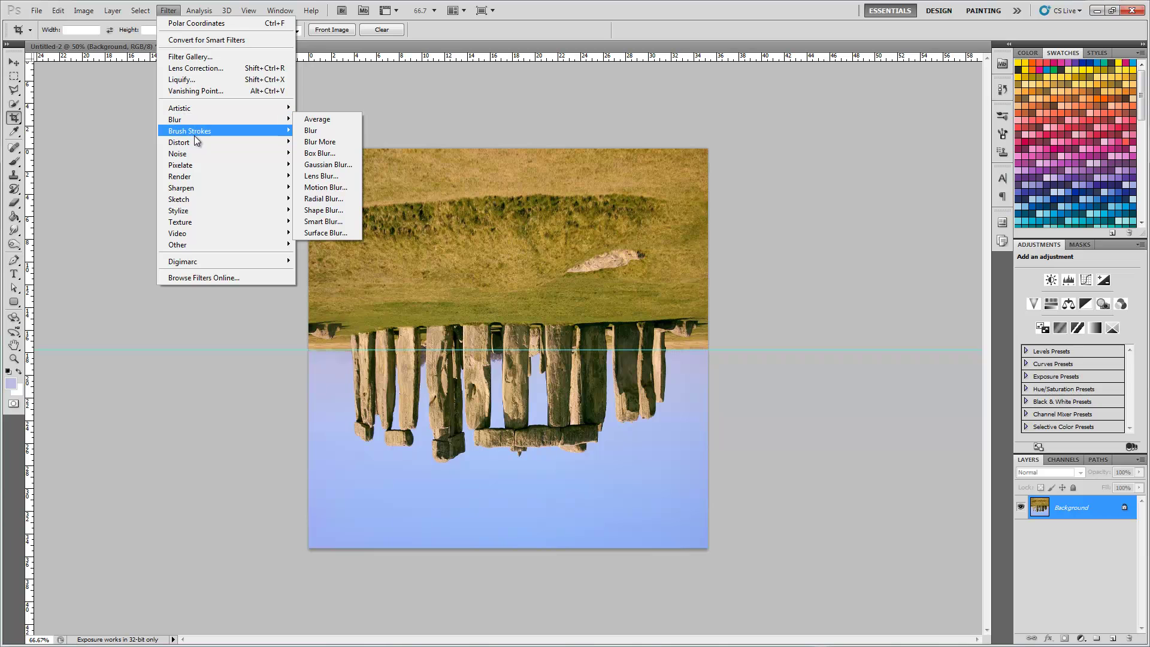
{"action": "mouse_move", "coordinate": [188, 155]}
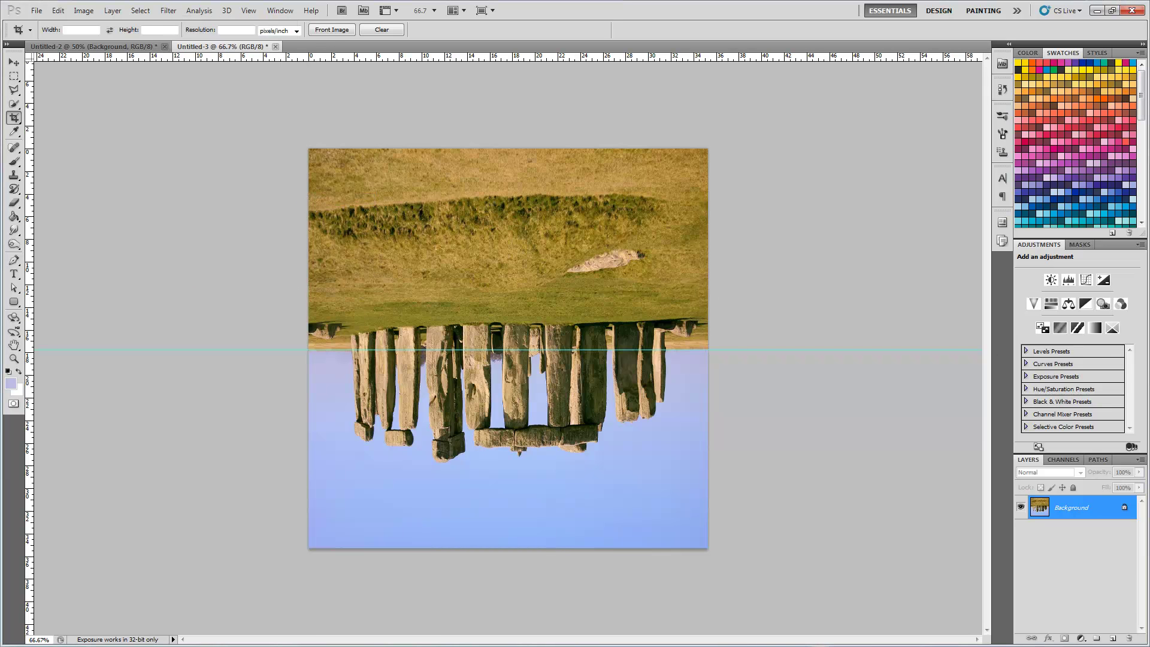
{"action": "left_click_drag", "start_coordinate": [505, 217], "coordinate": [441, 229]}
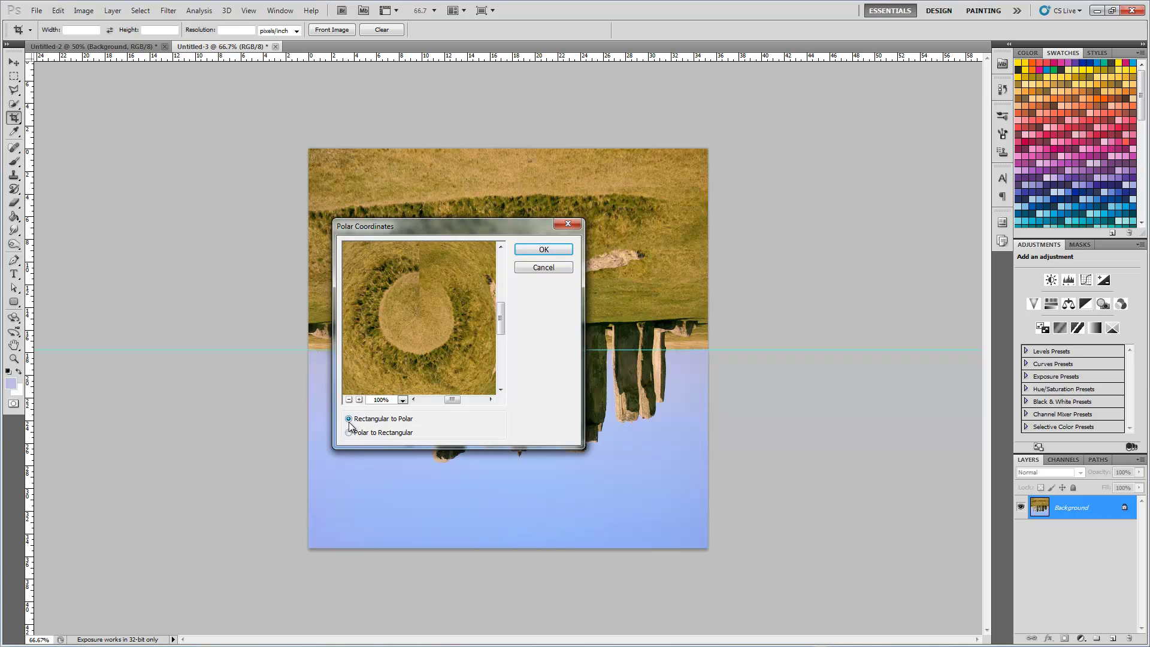
{"action": "left_click", "coordinate": [535, 258]}
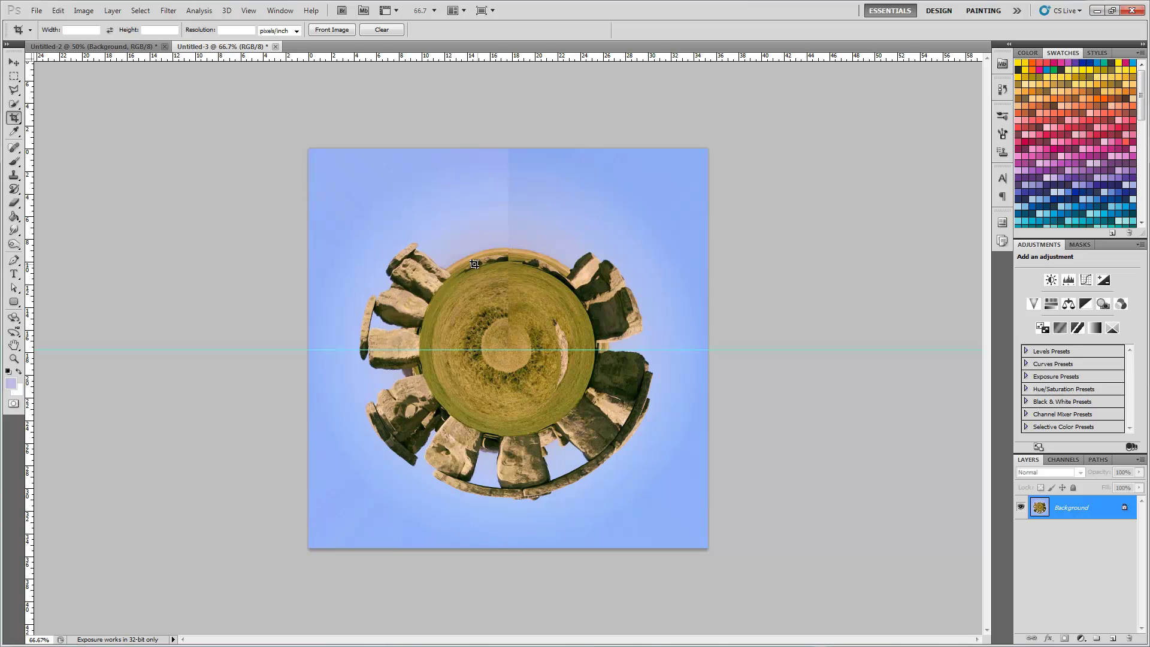
- Heal a stroke near the top edge with the Spot Healing Brush, then zoom to 200%
{"action": "left_click", "coordinate": [15, 148]}
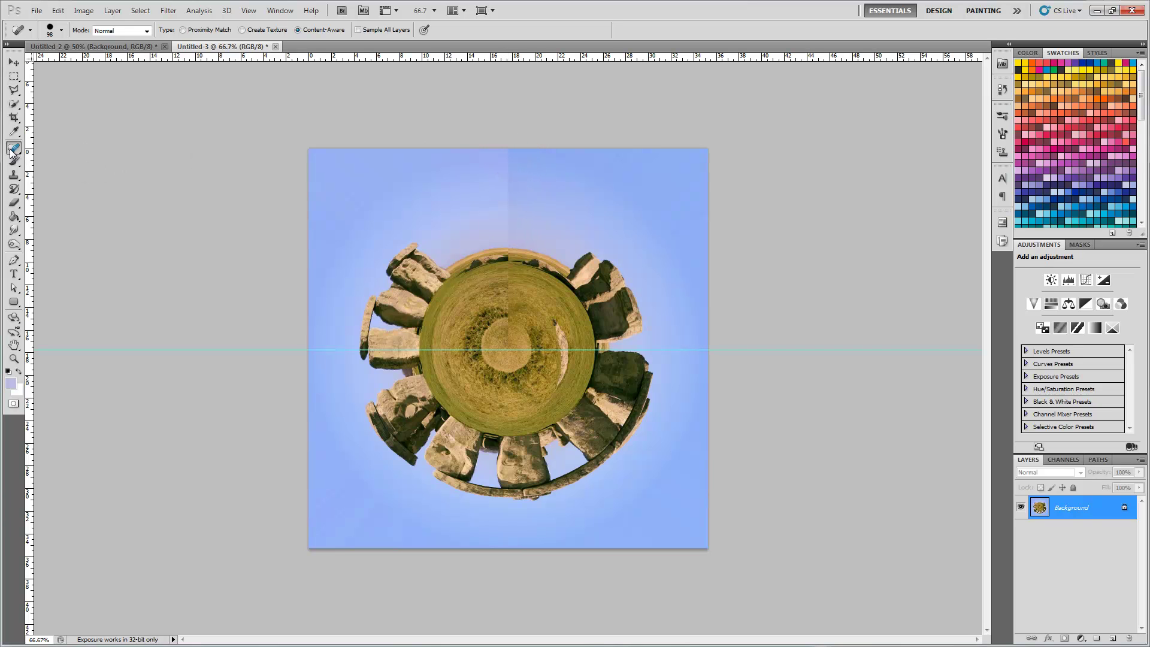
{"action": "mouse_move", "coordinate": [499, 153]}
{"action": "left_mouse_down"}
{"action": "mouse_move", "coordinate": [504, 229]}
{"action": "mouse_move", "coordinate": [506, 195]}
{"action": "left_mouse_up"}
{"action": "key", "text": "ctrl+plus"}
{"action": "key", "text": "ctrl+plus"}
{"action": "key", "text": "ctrl+plus"}
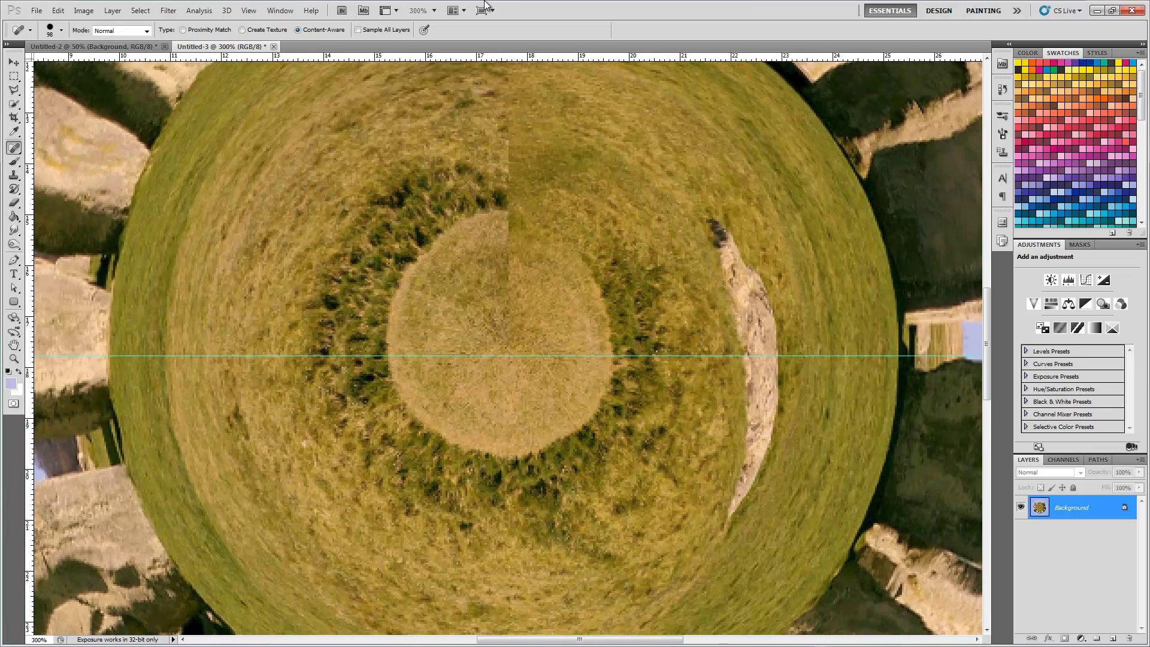
{"action": "key", "text": "ctrl+minus"}
{"action": "key", "text": "ctrl+minus"}
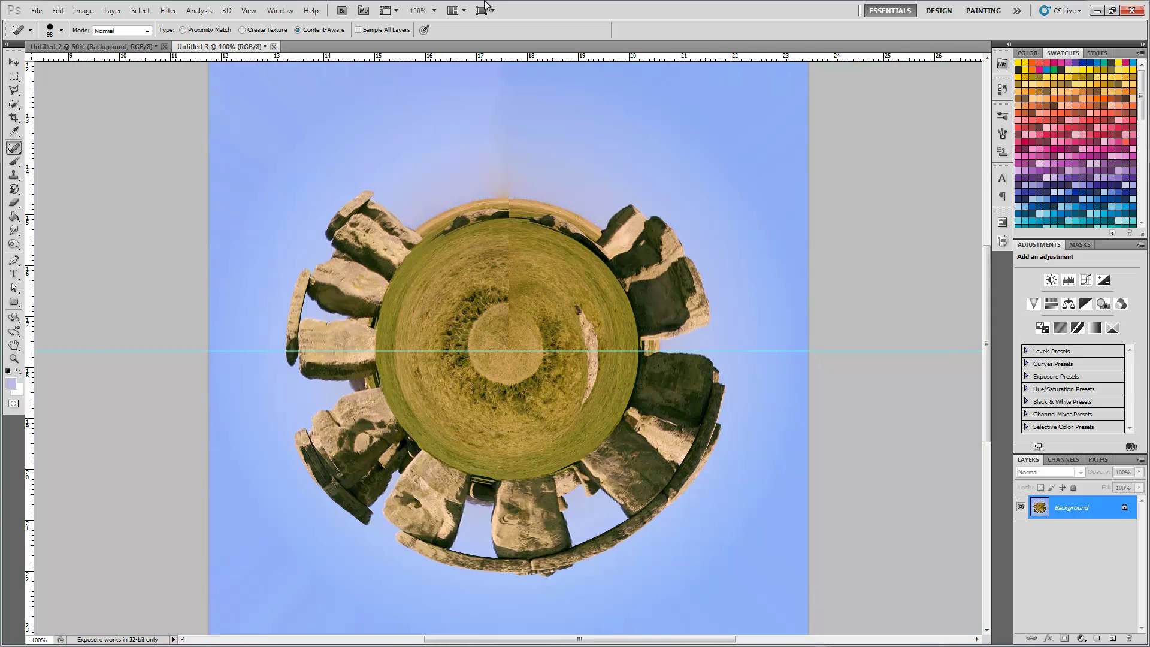
{"action": "key", "text": "ctrl+plus"}
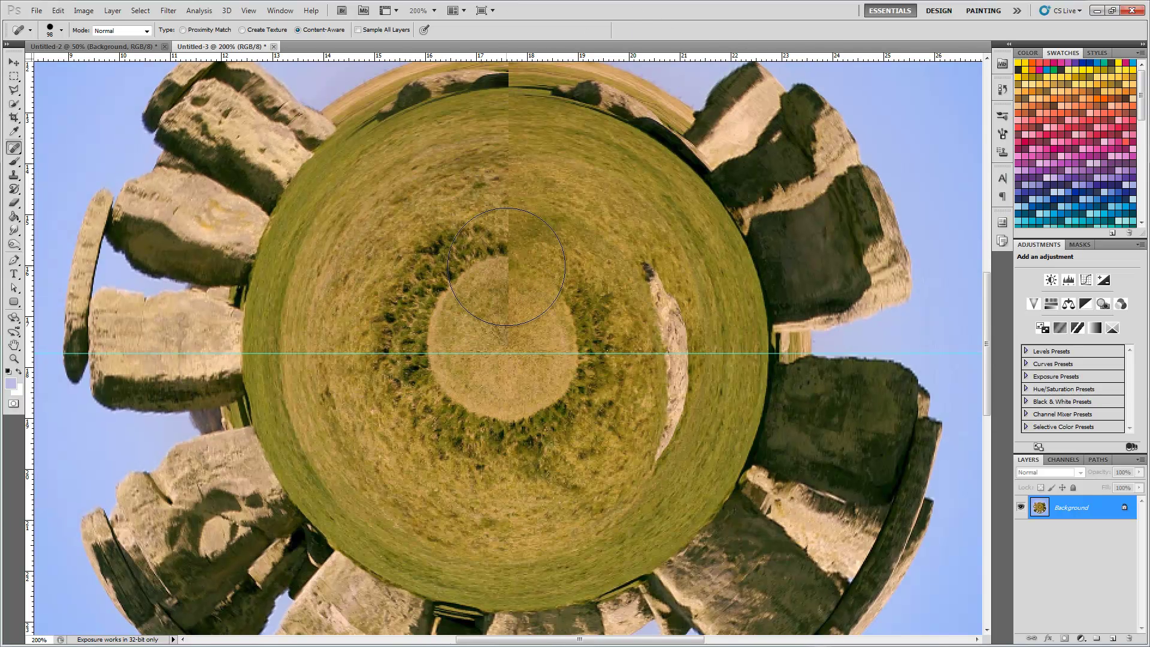
- Heal three points along the disc's seam, then undo the last heal
{"action": "left_click", "coordinate": [506, 266]}
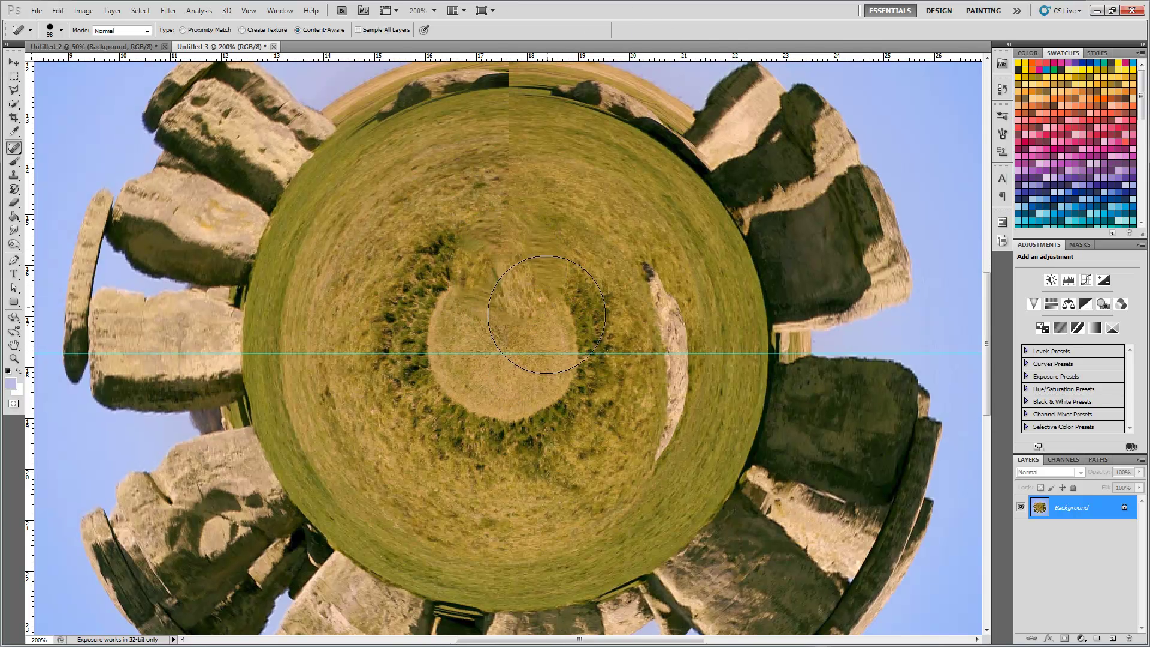
{"action": "left_click", "coordinate": [527, 287]}
{"action": "left_click", "coordinate": [497, 238]}
{"action": "key", "text": "ctrl+z"}
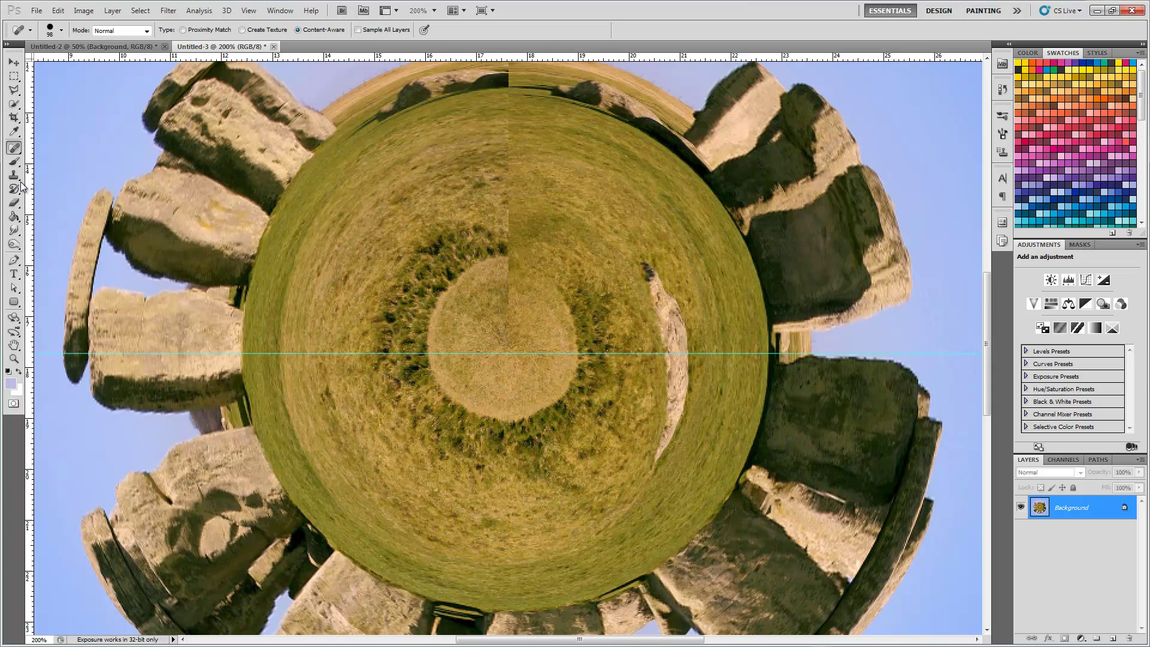
- Sample grass with the Clone Stamp and paint three strokes up the disc's vertical seam
{"action": "left_click", "coordinate": [13, 177]}
{"action": "left_click", "coordinate": [70, 174]}
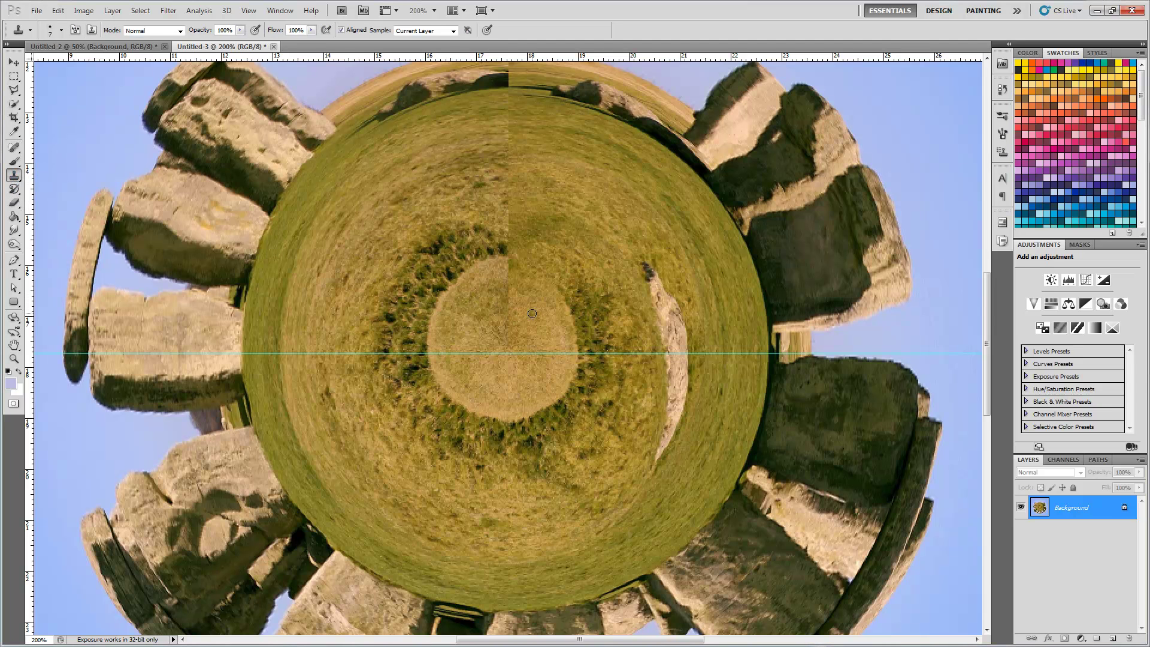
{"action": "left_click", "coordinate": [489, 316], "text": "alt"}
{"action": "left_click_drag", "start_coordinate": [499, 313], "coordinate": [508, 301]}
{"action": "left_click_drag", "start_coordinate": [506, 262], "coordinate": [509, 239]}
{"action": "left_click_drag", "start_coordinate": [504, 199], "coordinate": [507, 171]}
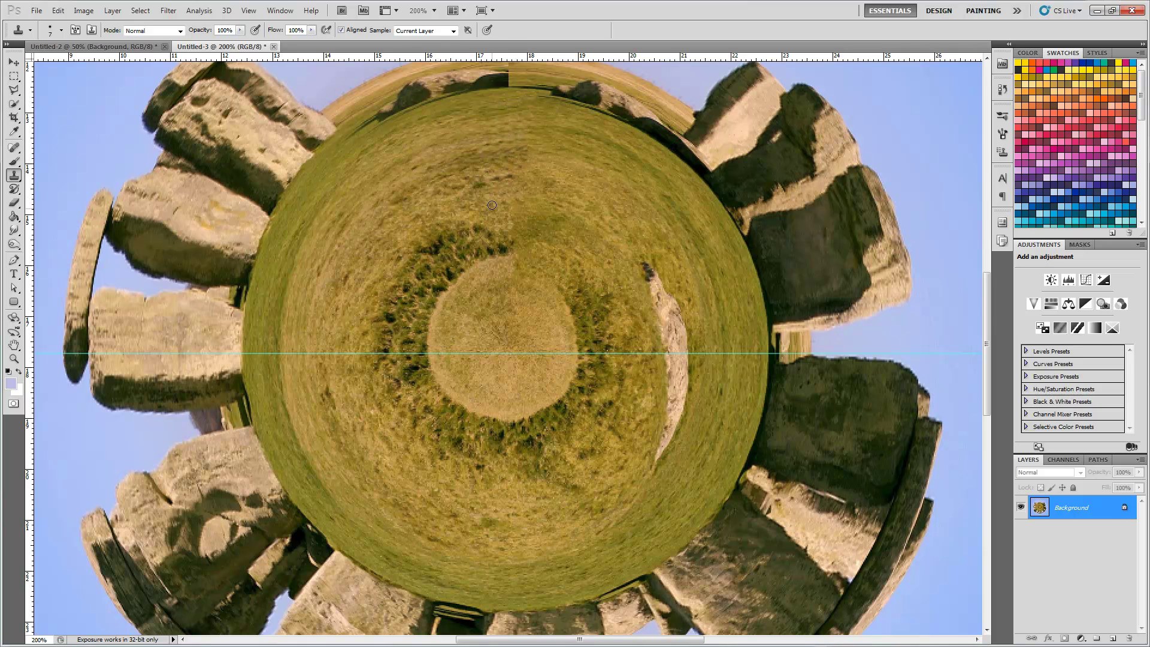
{"action": "scroll", "coordinate": [500, 213], "scroll_direction": "up", "scroll_amount": 4}
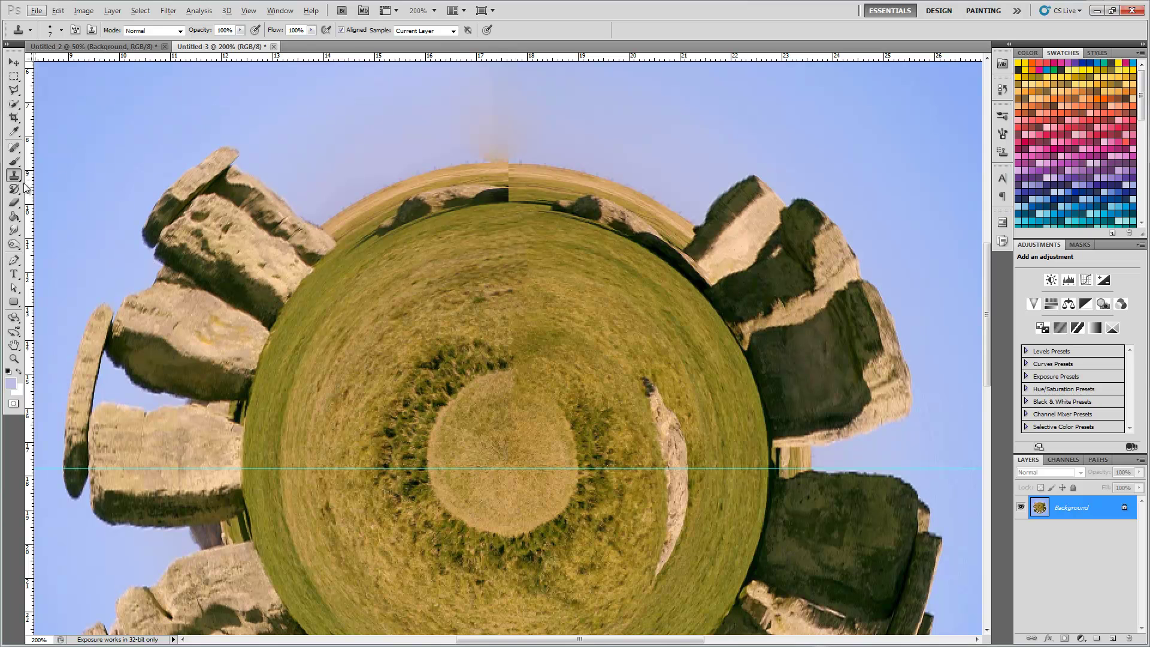
- Spot-heal one grass spot, then return to the Clone Stamp with a 57 px brush
{"action": "left_click", "coordinate": [18, 146]}
{"action": "left_click", "coordinate": [502, 279]}
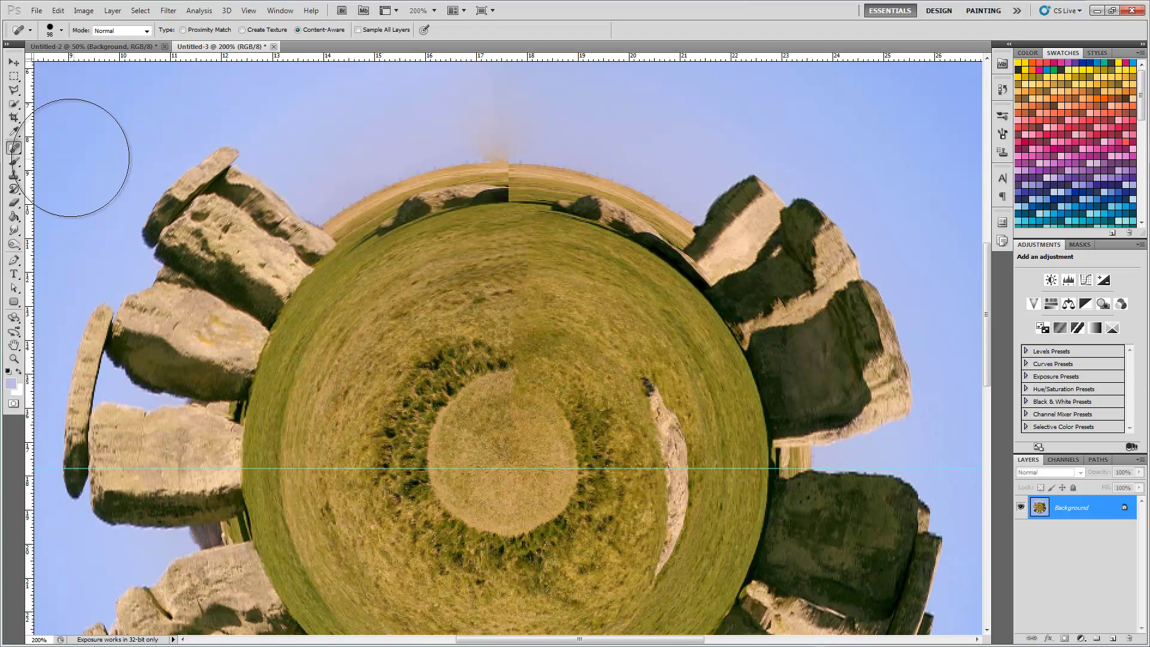
{"action": "left_click", "coordinate": [14, 174]}
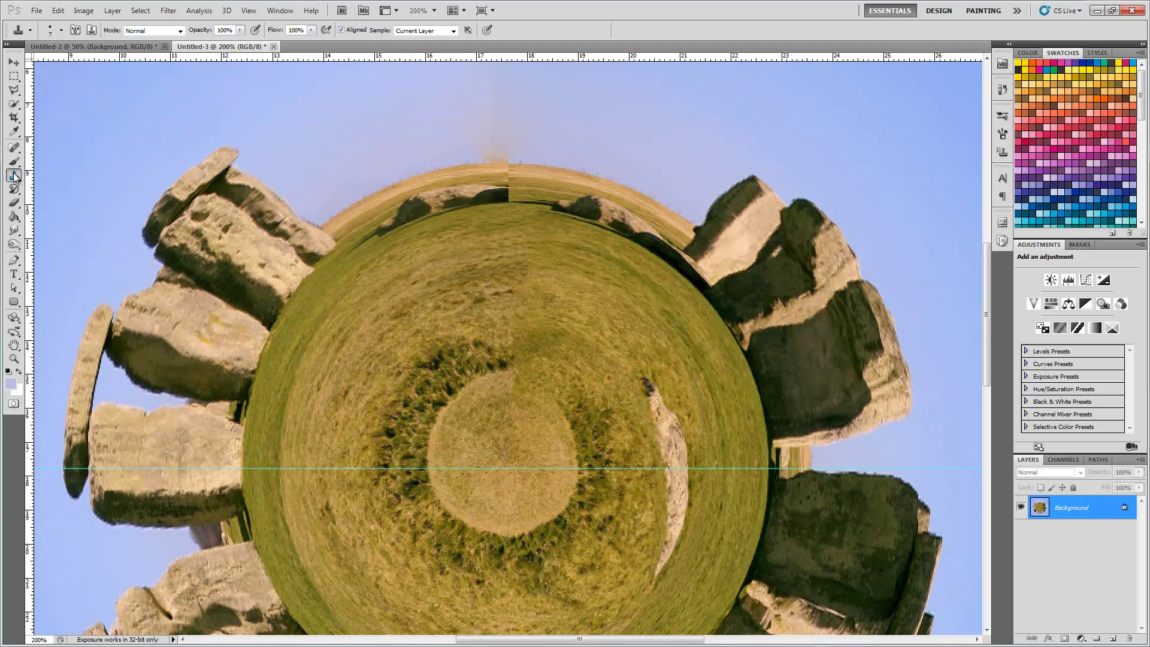
{"action": "right_click", "coordinate": [542, 290]}
{"action": "left_click_drag", "start_coordinate": [576, 311], "coordinate": [593, 313]}
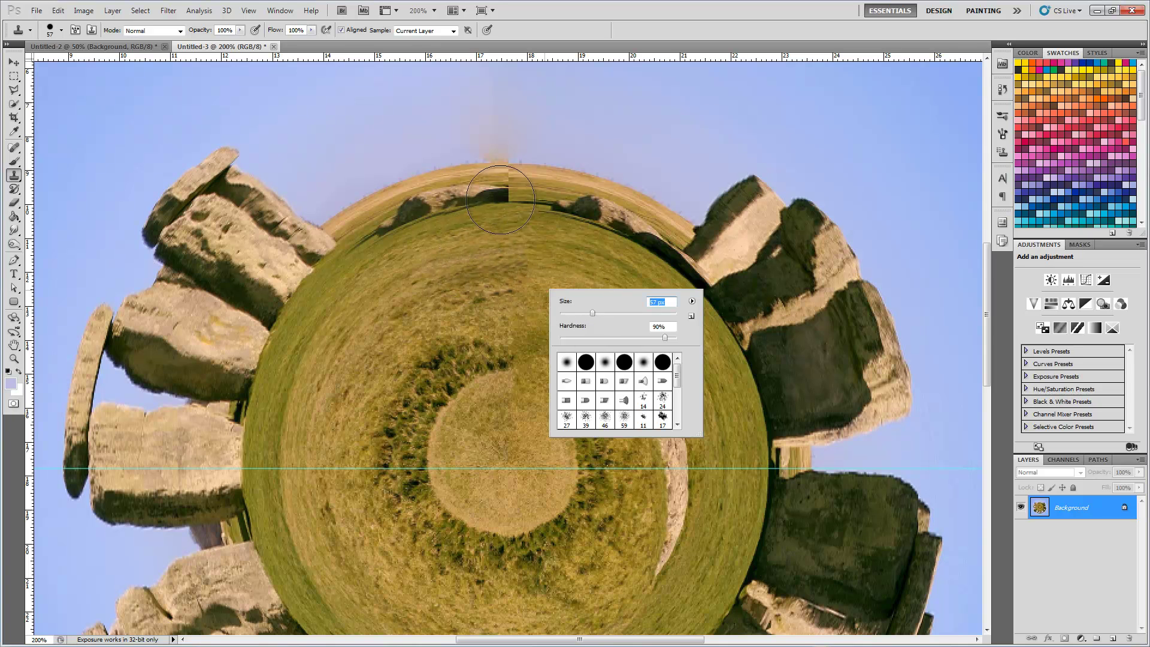
- Revert to the first Clone Stamp state in the History panel
{"action": "left_click", "coordinate": [1002, 116]}
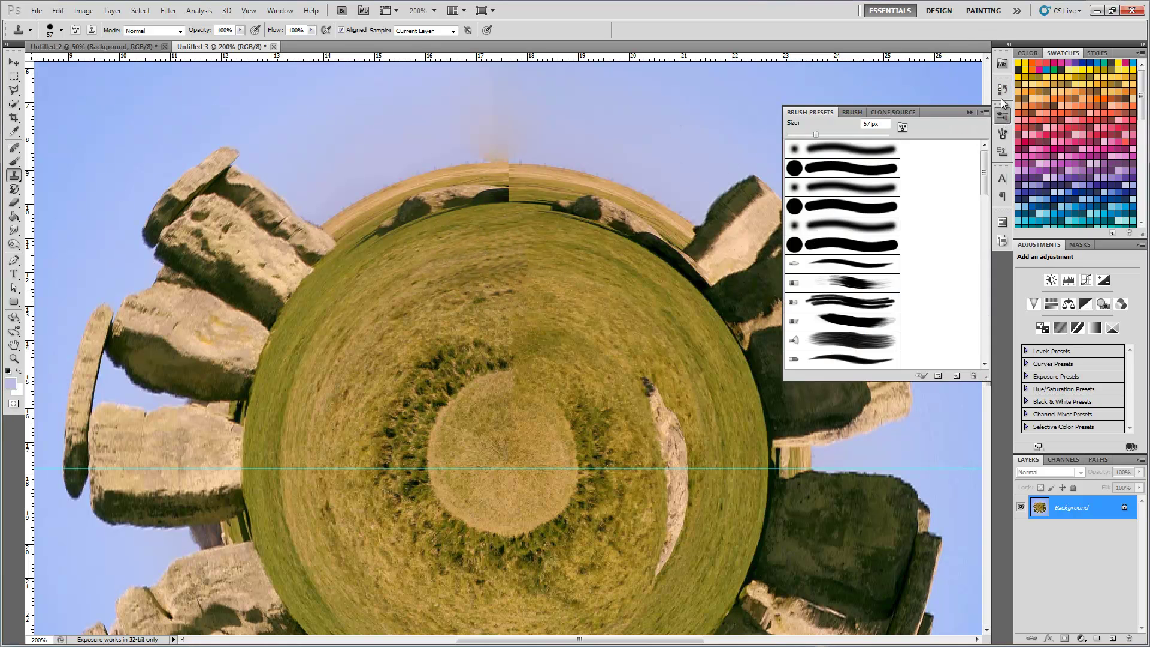
{"action": "left_click", "coordinate": [1003, 90]}
{"action": "scroll", "coordinate": [940, 124], "scroll_direction": "up", "scroll_amount": 5}
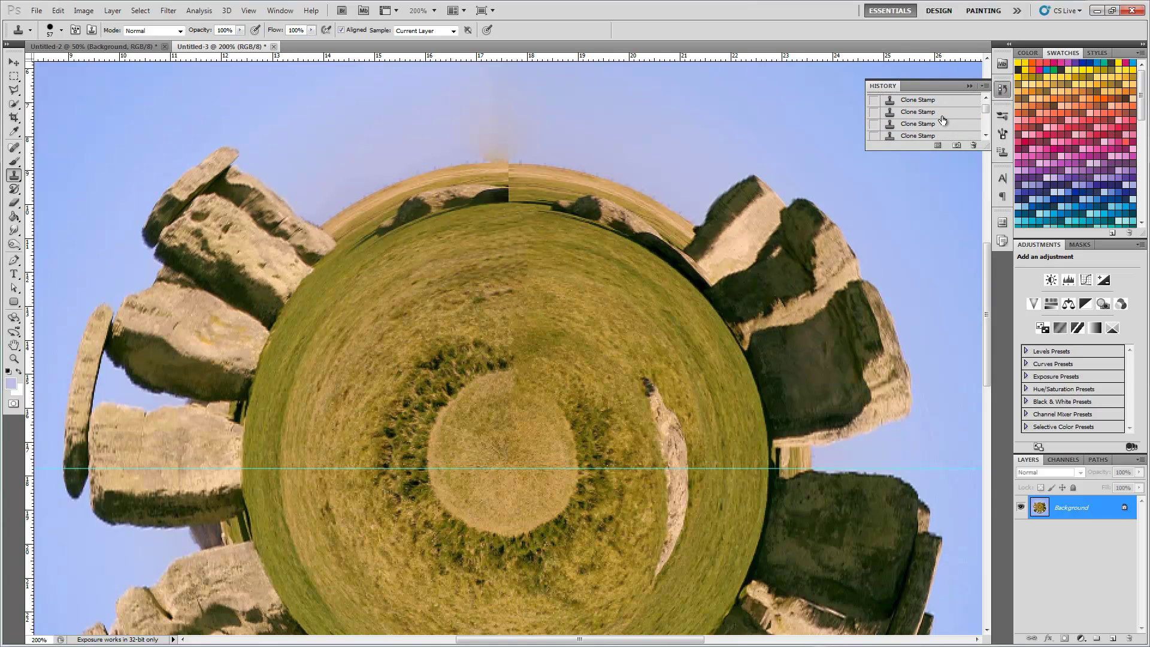
{"action": "left_click", "coordinate": [937, 116]}
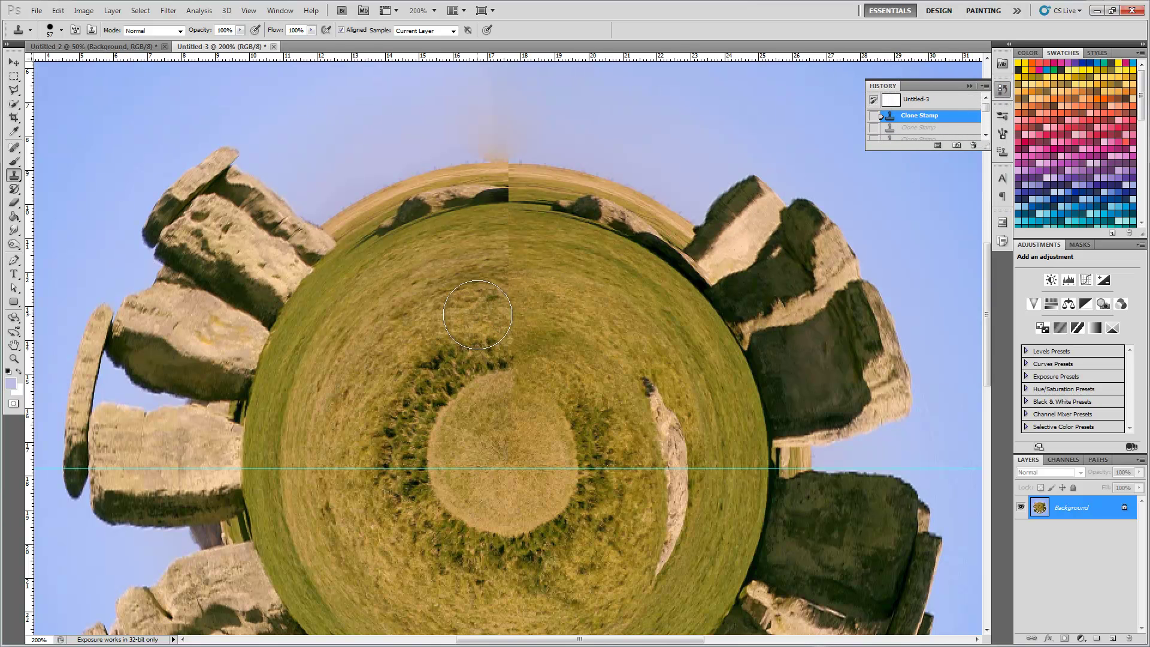
- Clone grass over the central seam, then undo that clone stroke
{"action": "scroll", "coordinate": [477, 314], "scroll_direction": "down", "scroll_amount": 3}
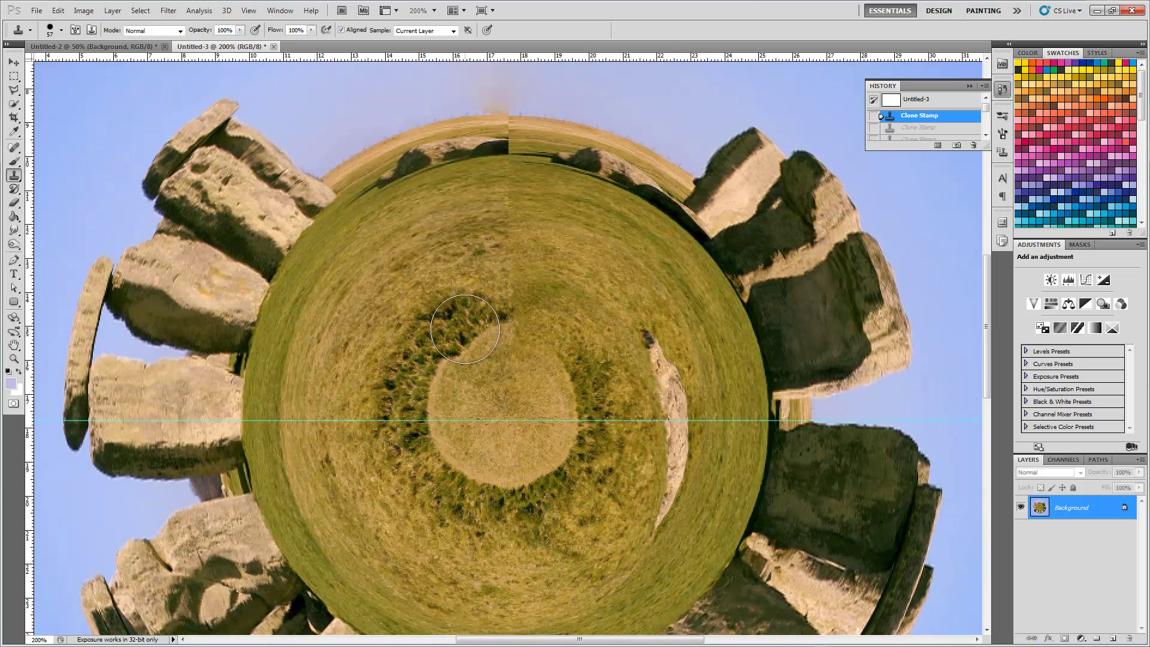
{"action": "left_click", "coordinate": [488, 377], "text": "alt"}
{"action": "mouse_move", "coordinate": [491, 371]}
{"action": "left_mouse_down"}
{"action": "mouse_move", "coordinate": [519, 354]}
{"action": "mouse_move", "coordinate": [508, 419]}
{"action": "left_mouse_up"}
{"action": "key", "text": "ctrl+z"}
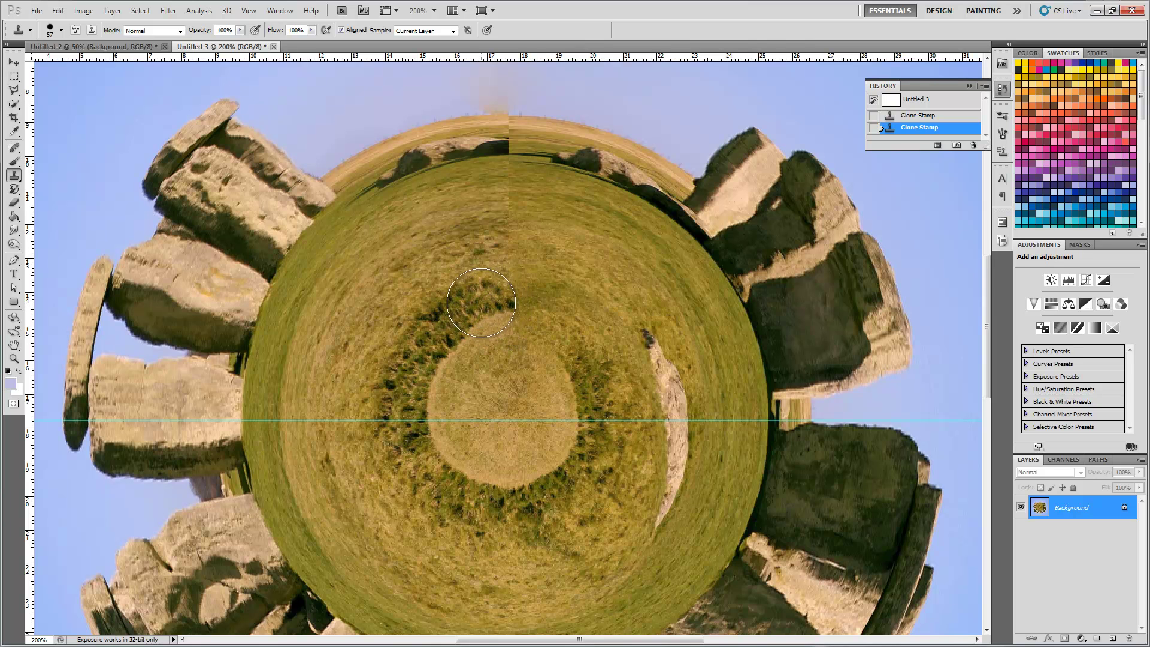
- Stamp grass over the dark patch and upper disc, then add a new empty layer
{"action": "left_click", "coordinate": [480, 312]}
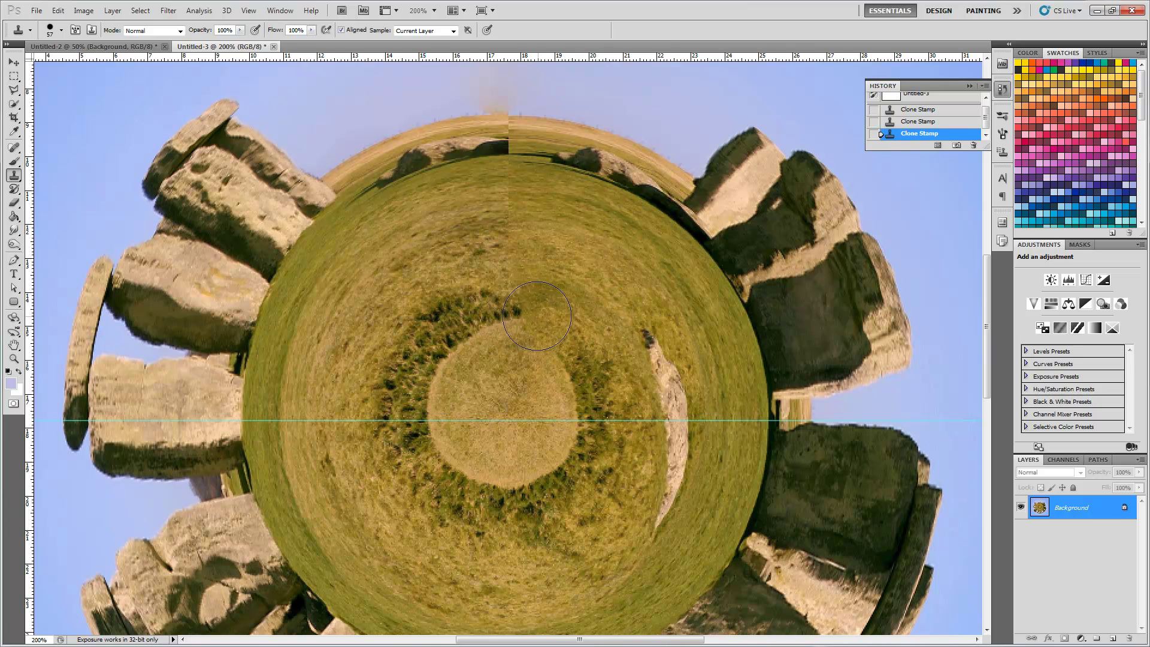
{"action": "left_click", "coordinate": [537, 315]}
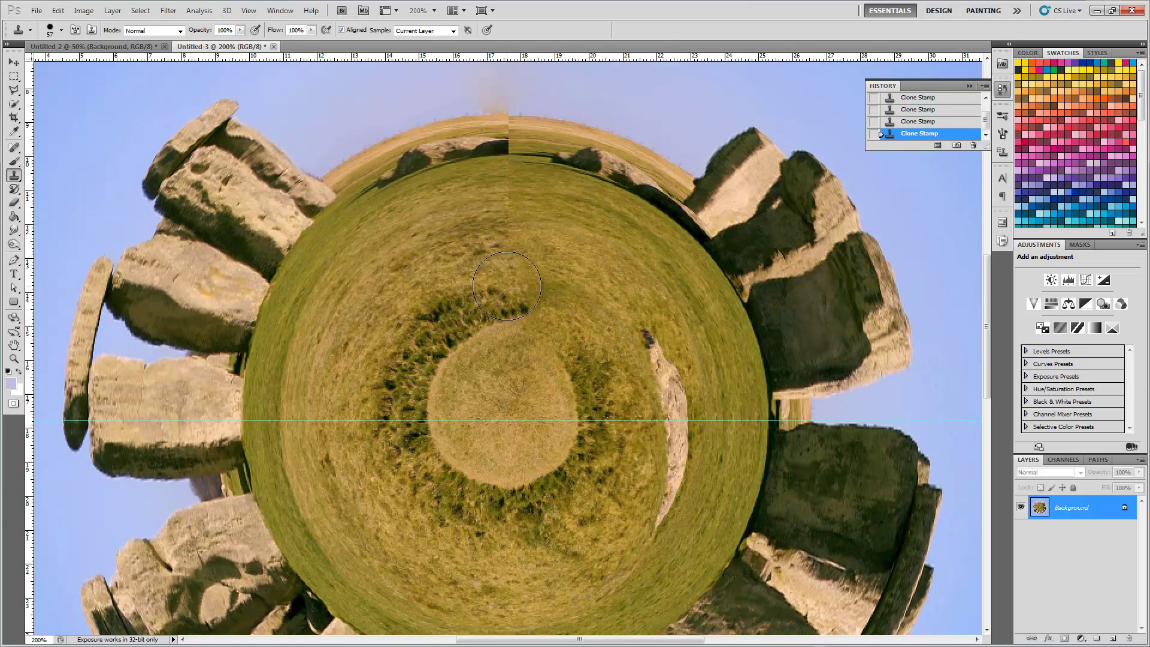
{"action": "left_click", "coordinate": [466, 251]}
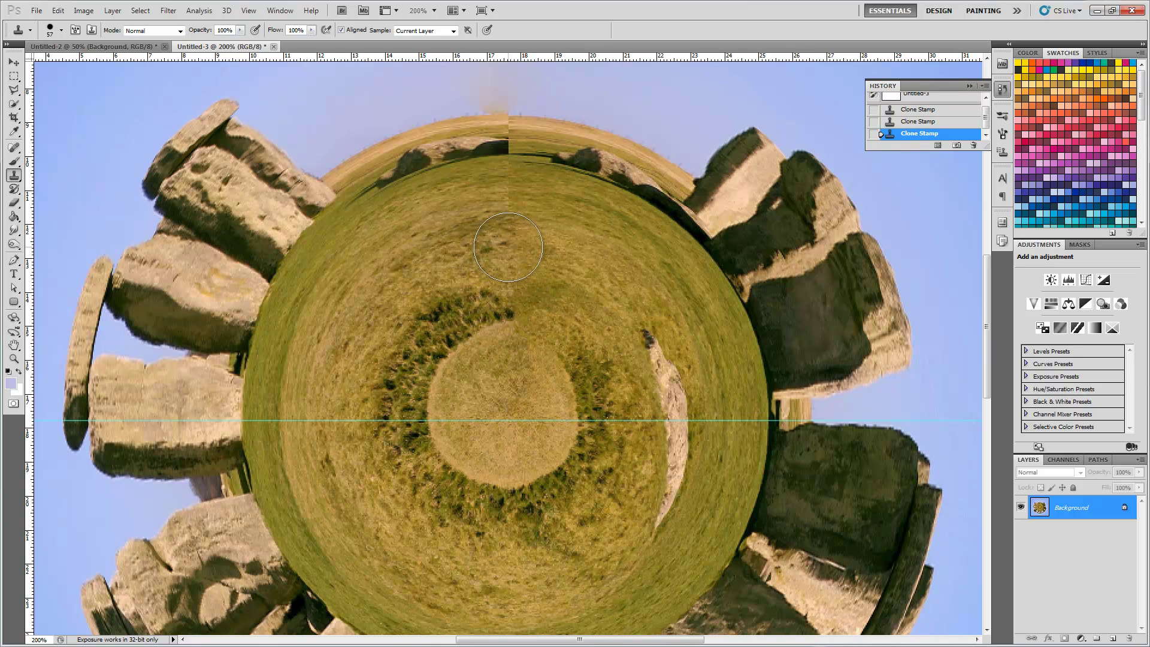
{"action": "left_click", "coordinate": [508, 250]}
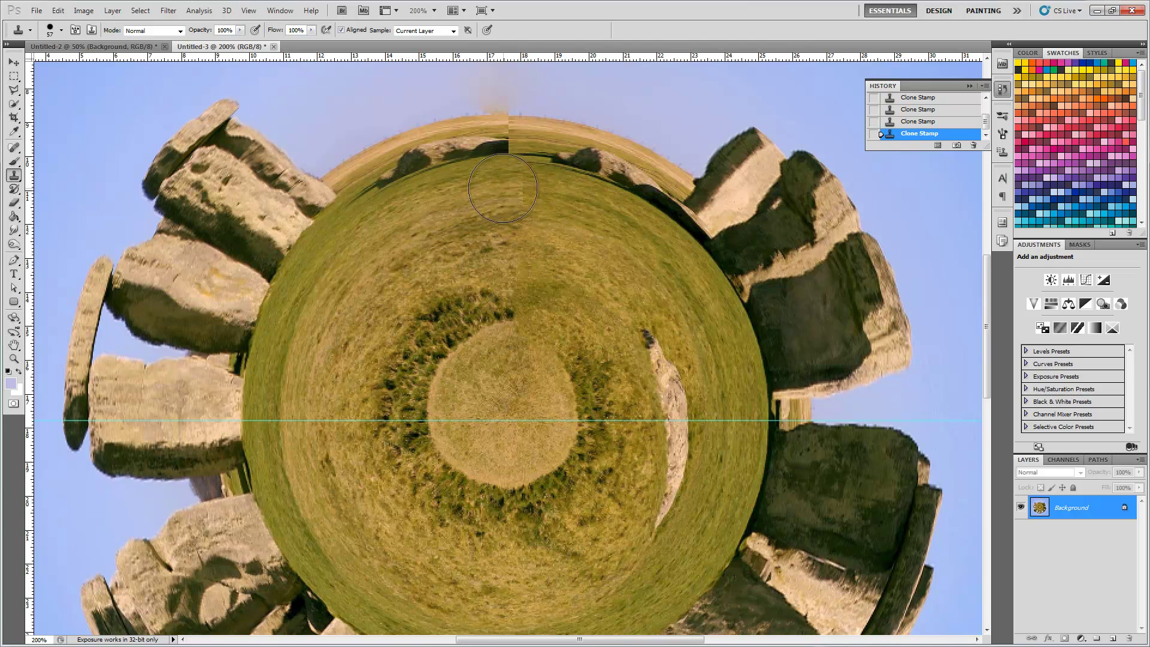
{"action": "left_click", "coordinate": [469, 189], "text": "alt"}
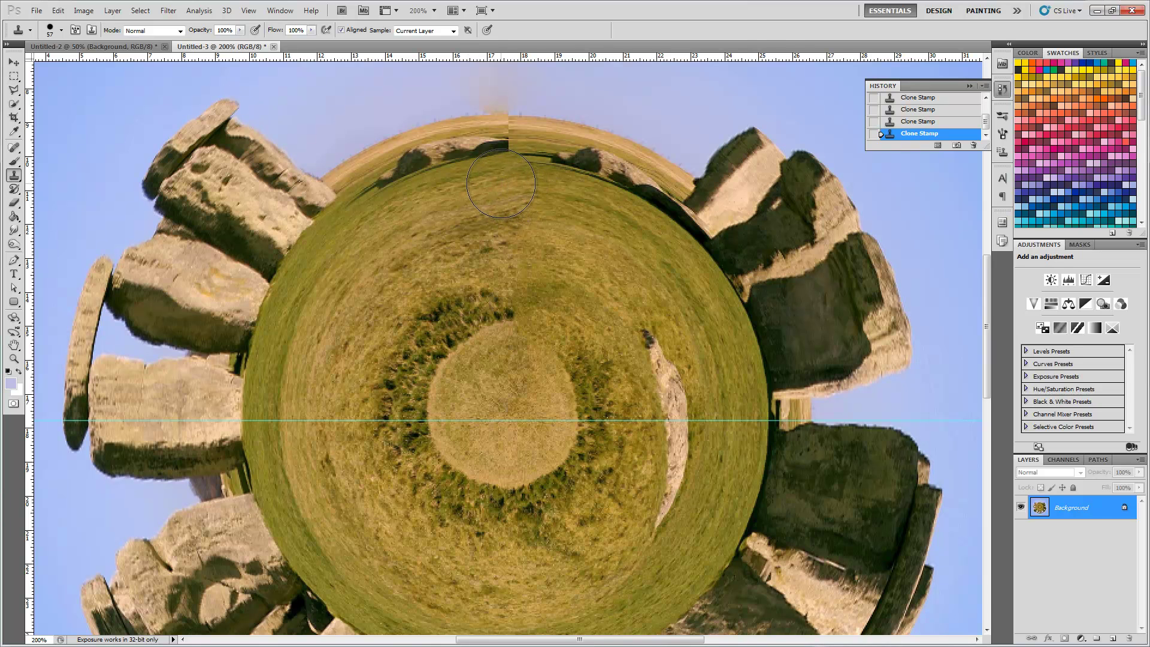
{"action": "left_click", "coordinate": [1109, 638]}
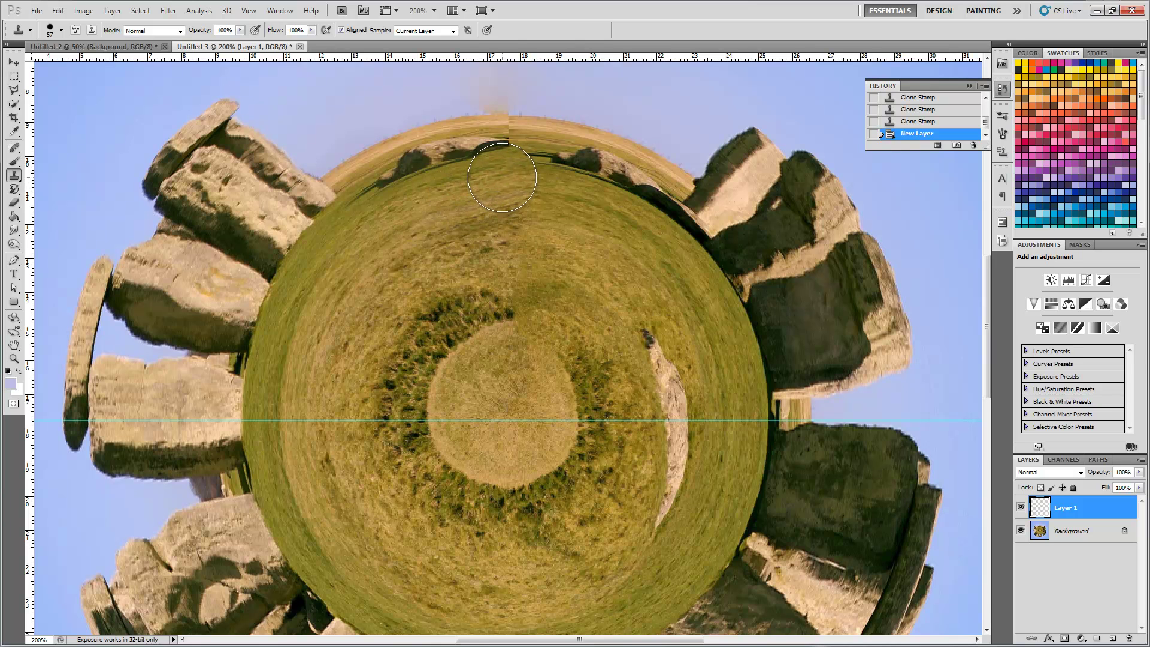
- Stamp a grass patch over the top seam on Layer 1, rotate it about 11° and nudge it down
{"action": "left_click", "coordinate": [504, 178]}
{"action": "key", "text": "ctrl+t"}
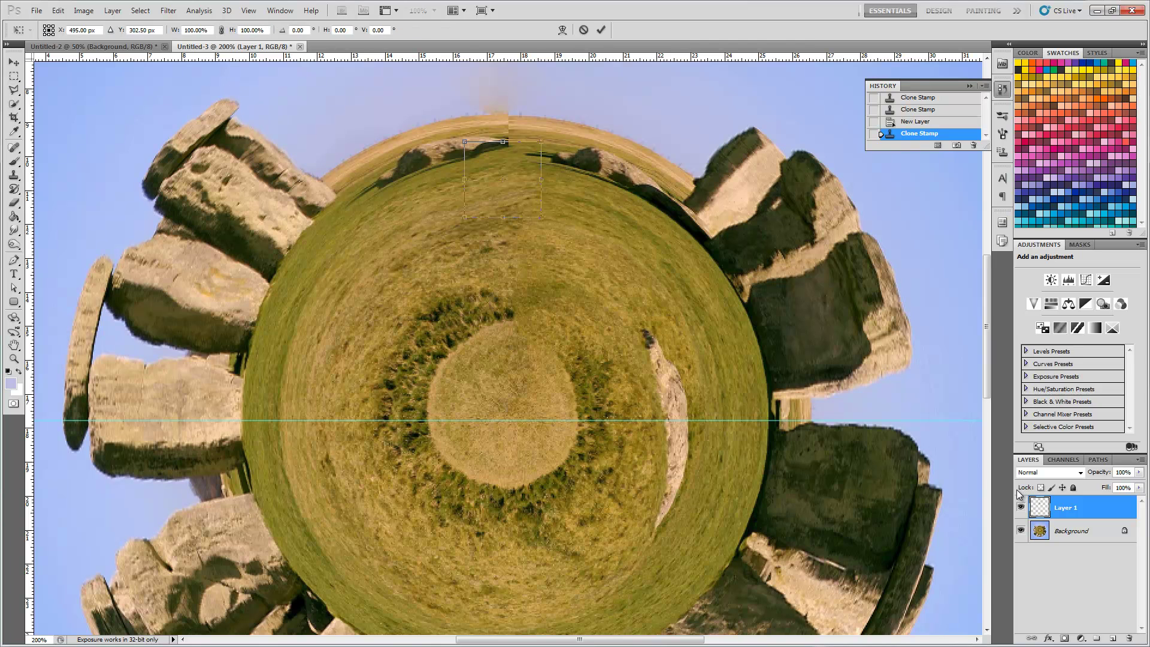
{"action": "left_click_drag", "start_coordinate": [580, 139], "coordinate": [586, 154]}
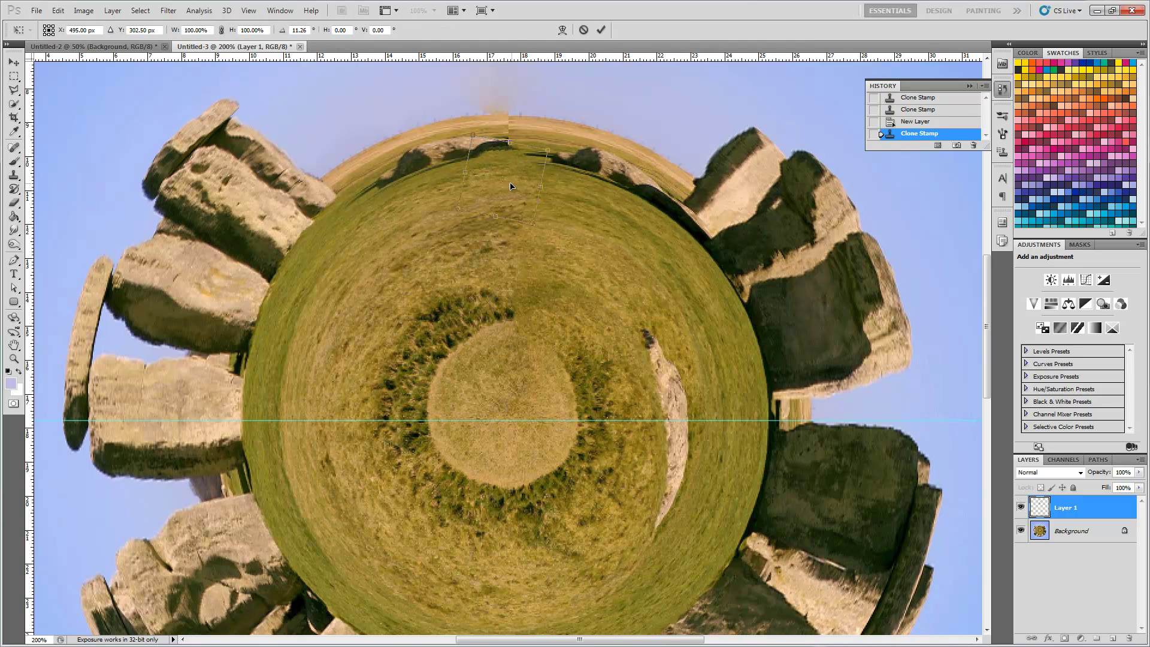
{"action": "left_click_drag", "start_coordinate": [519, 186], "coordinate": [520, 190]}
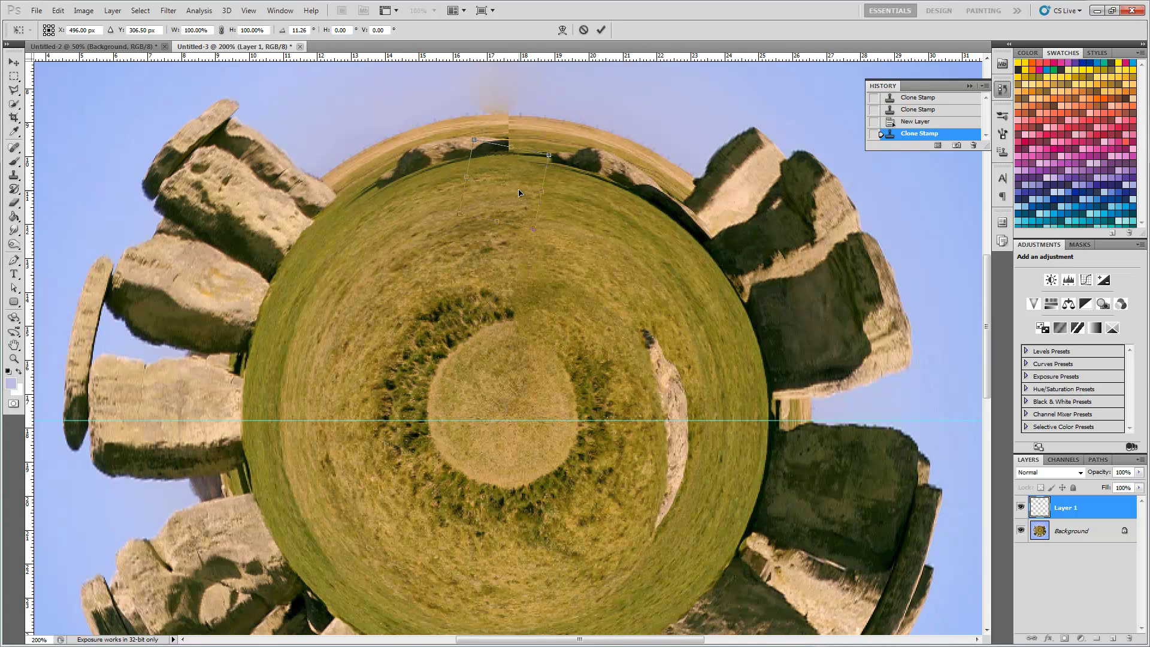
{"action": "key", "text": "Return"}
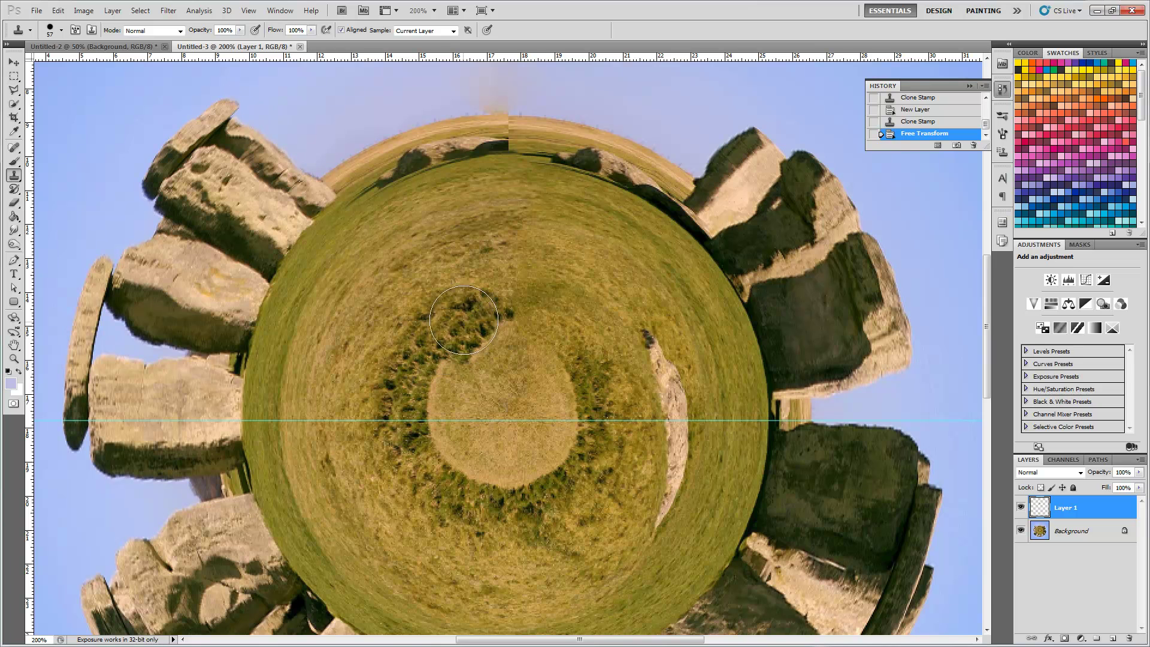
{"action": "scroll", "coordinate": [514, 189], "scroll_direction": "up", "scroll_amount": 1}
{"action": "scroll", "coordinate": [514, 189], "scroll_direction": "up", "scroll_amount": 1}
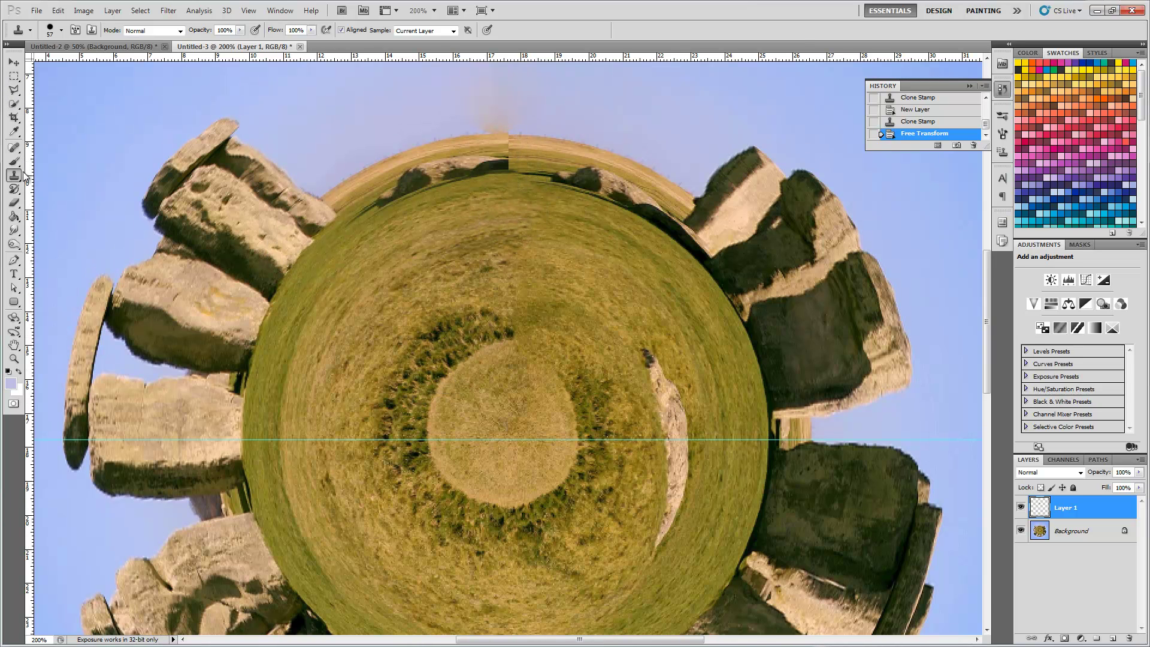
- Spot-heal along the horizon seam with a 30 px Content-Aware brush
{"action": "left_click", "coordinate": [14, 147]}
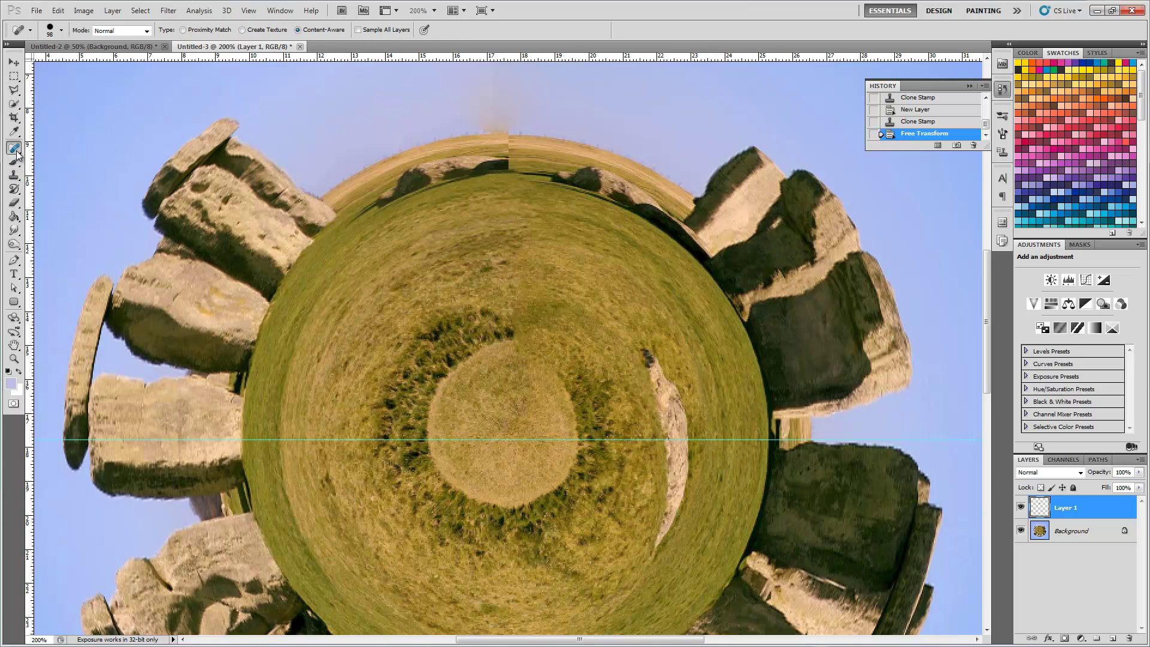
{"action": "right_click", "coordinate": [501, 133]}
{"action": "type", "text": "30"}
{"action": "key", "text": "Return"}
{"action": "left_click", "coordinate": [496, 141]}
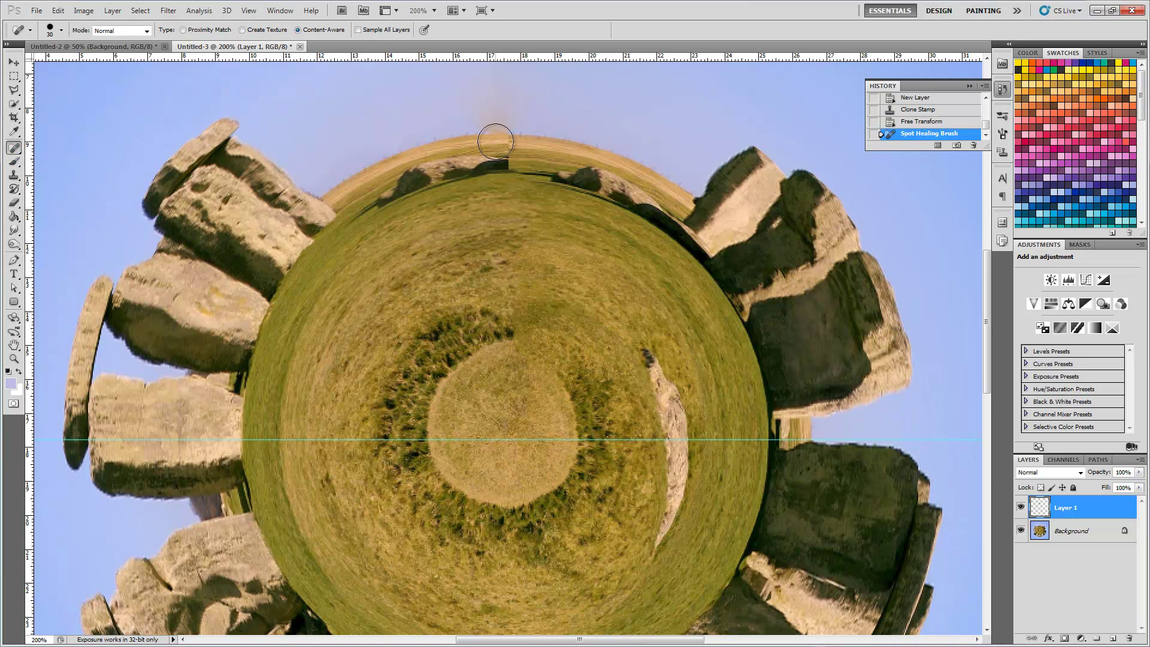
{"action": "mouse_move", "coordinate": [501, 133]}
{"action": "left_mouse_down"}
{"action": "mouse_move", "coordinate": [505, 166]}
{"action": "mouse_move", "coordinate": [507, 142]}
{"action": "mouse_move", "coordinate": [502, 164]}
{"action": "mouse_move", "coordinate": [440, 162]}
{"action": "left_mouse_up"}
{"action": "left_click_drag", "start_coordinate": [428, 160], "coordinate": [552, 147]}
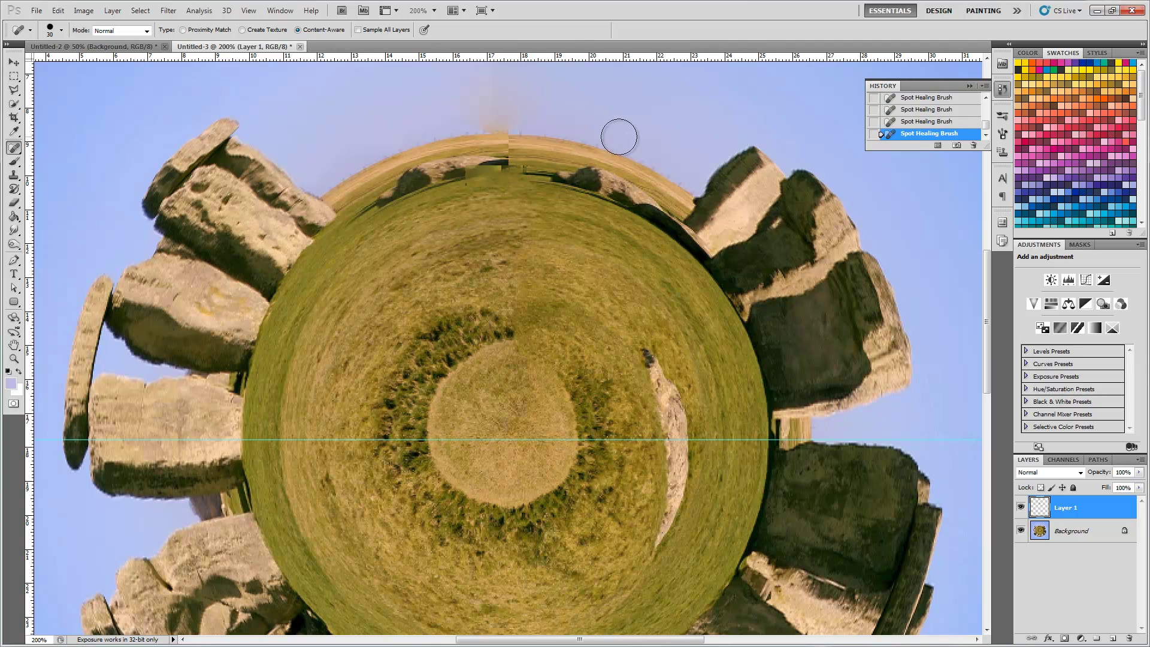
- Revert to the Free Transform history state and close the History panel
{"action": "scroll", "coordinate": [933, 117], "scroll_direction": "up", "scroll_amount": 4}
{"action": "left_click", "coordinate": [932, 116]}
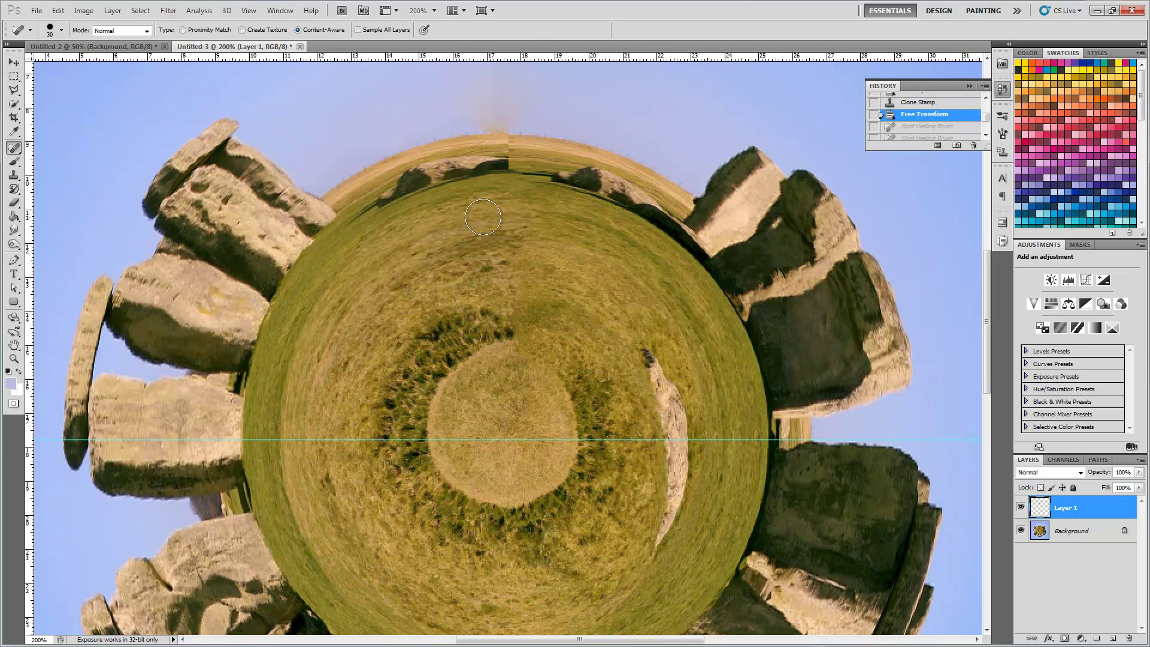
{"action": "scroll", "coordinate": [488, 209], "scroll_direction": "up", "scroll_amount": 3}
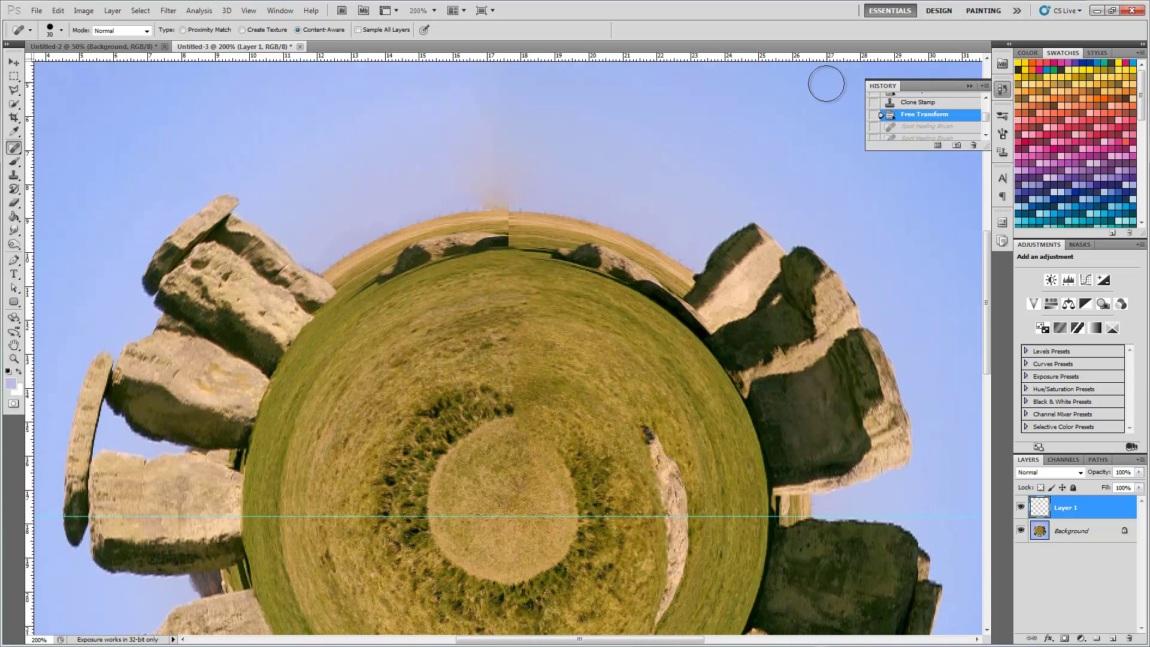
{"action": "left_click", "coordinate": [970, 86]}
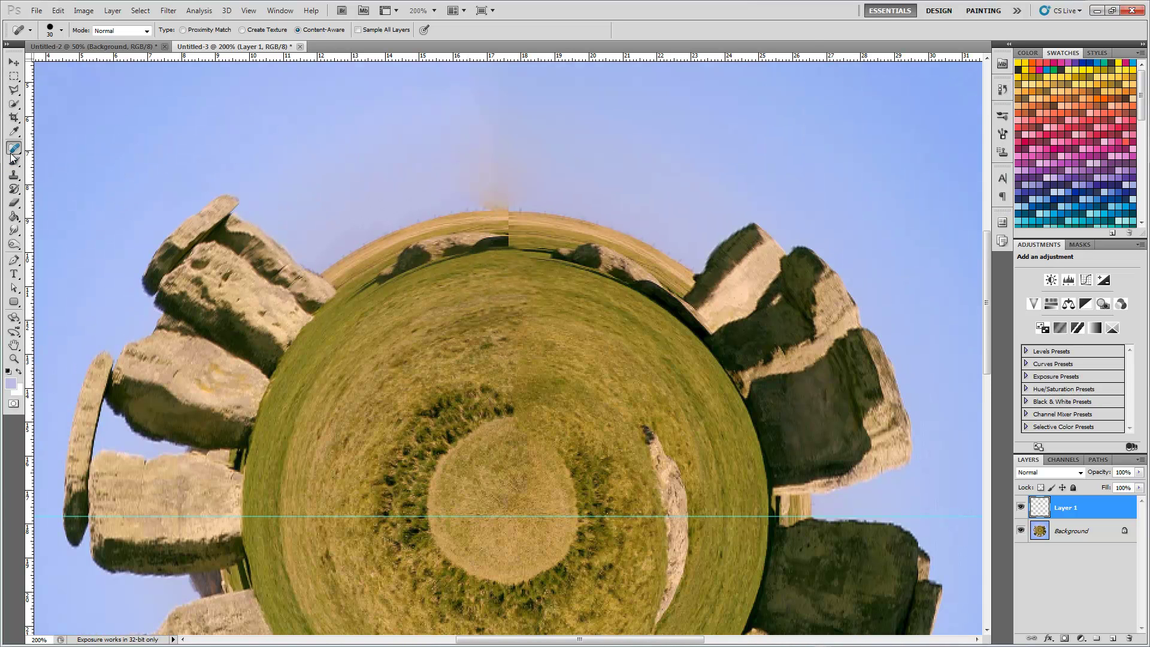
- Zoom in and clone grass over the dark seam shadow below the hilltop
{"action": "key", "text": "ctrl+plus"}
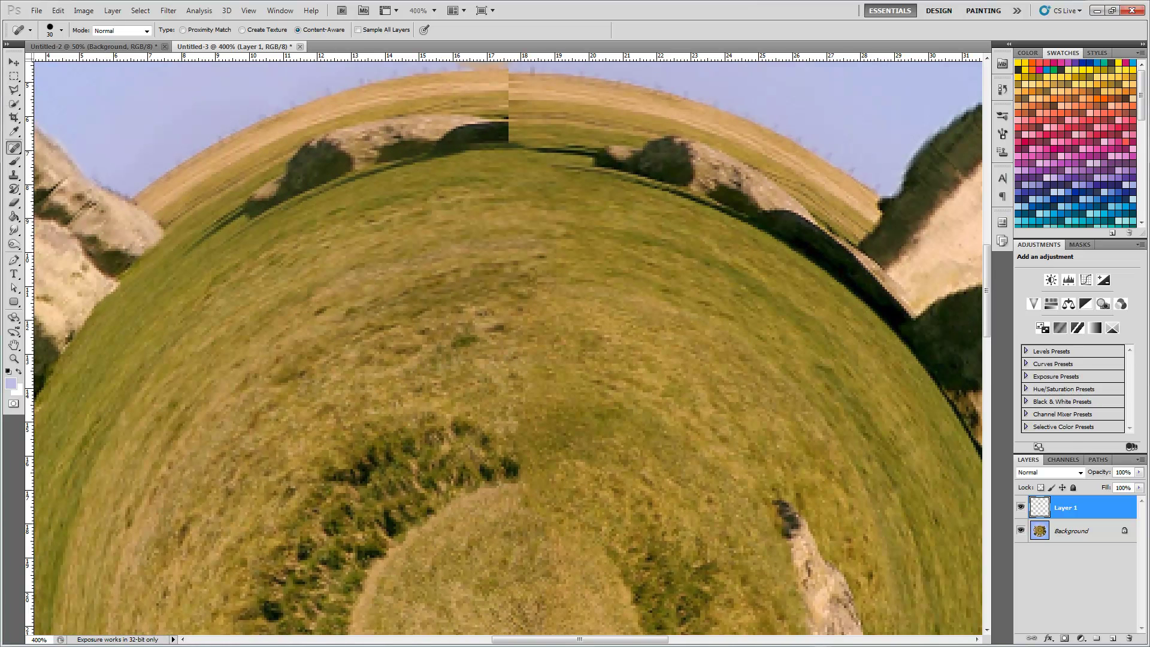
{"action": "scroll", "coordinate": [514, 258], "scroll_direction": "up", "scroll_amount": 4}
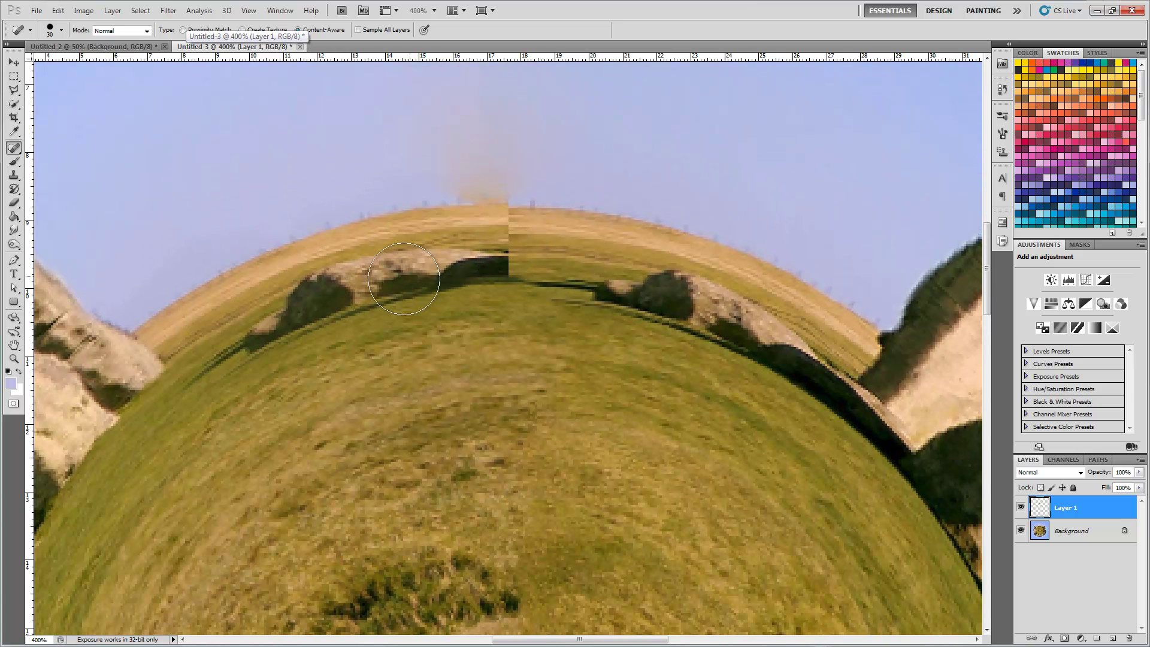
{"action": "left_click", "coordinate": [14, 175]}
{"action": "mouse_move", "coordinate": [447, 284]}
{"action": "left_mouse_down"}
{"action": "mouse_move", "coordinate": [533, 312]}
{"action": "mouse_move", "coordinate": [496, 307]}
{"action": "mouse_move", "coordinate": [501, 278]}
{"action": "mouse_move", "coordinate": [526, 282]}
{"action": "mouse_move", "coordinate": [584, 260]}
{"action": "mouse_move", "coordinate": [587, 278]}
{"action": "mouse_move", "coordinate": [617, 293]}
{"action": "mouse_move", "coordinate": [532, 372]}
{"action": "mouse_move", "coordinate": [535, 309]}
{"action": "mouse_move", "coordinate": [557, 293]}
{"action": "left_mouse_up"}
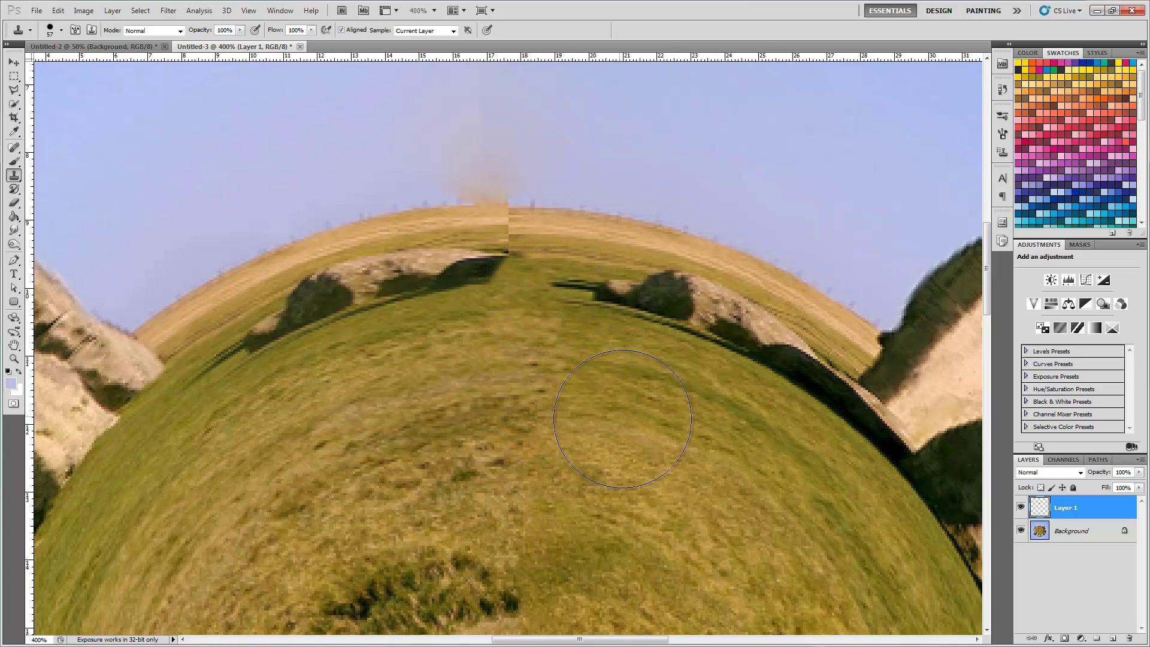
{"action": "left_click_drag", "start_coordinate": [527, 336], "coordinate": [552, 274]}
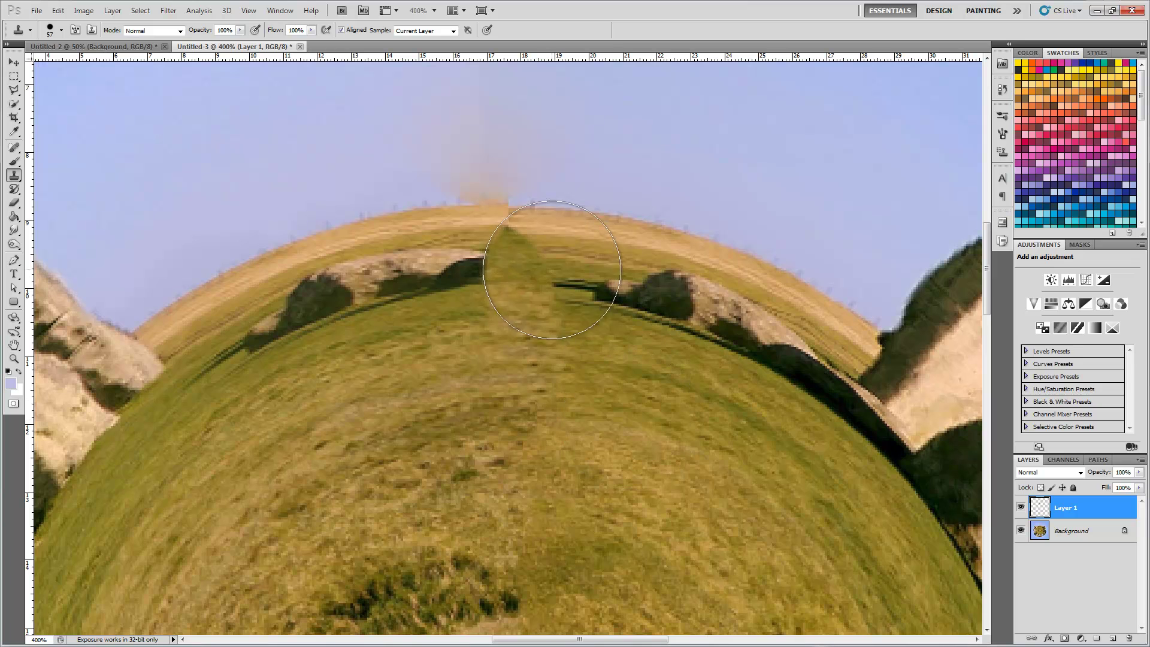
- Shrink the clone brush to 12 px and clone over the hilltop seam on the Background layer
{"action": "right_click", "coordinate": [581, 243]}
{"action": "left_click_drag", "start_coordinate": [617, 271], "coordinate": [610, 272]}
{"action": "key", "text": "Return"}
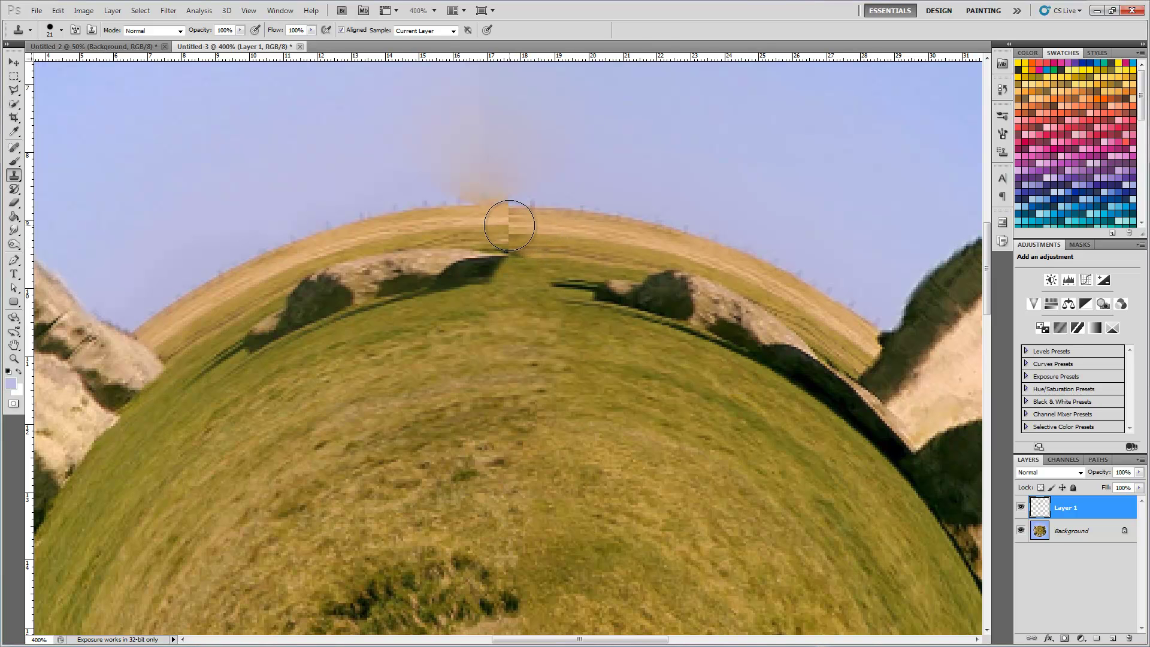
{"action": "left_click", "coordinate": [1070, 536]}
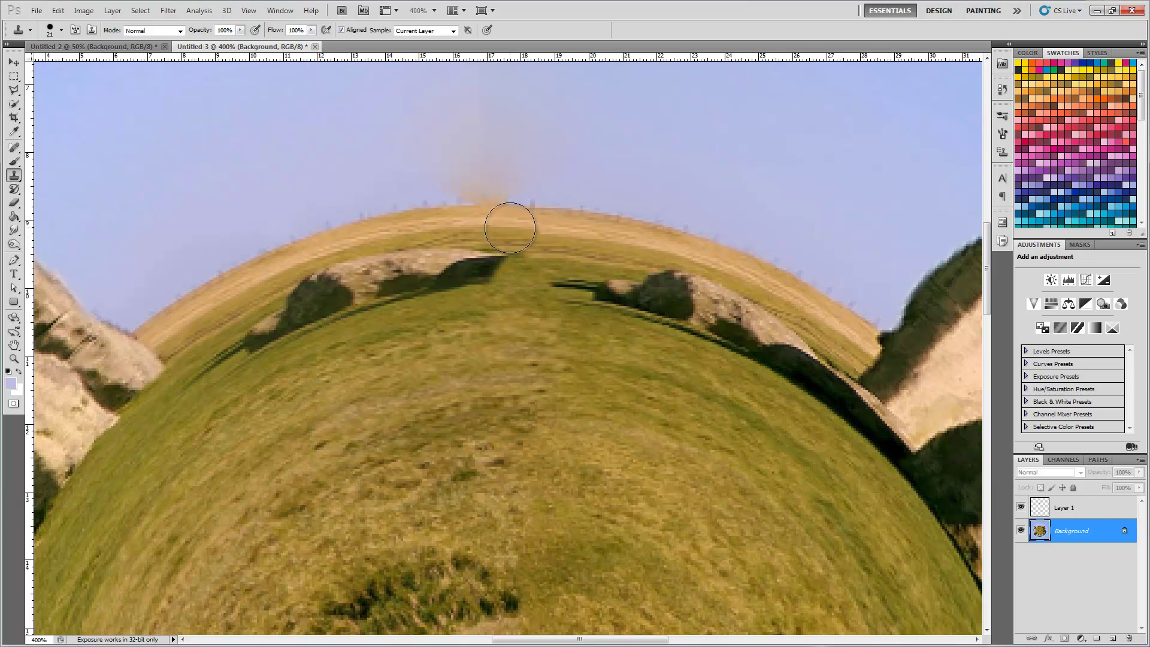
{"action": "mouse_move", "coordinate": [510, 229]}
{"action": "left_mouse_down"}
{"action": "mouse_move", "coordinate": [720, 284]}
{"action": "mouse_move", "coordinate": [667, 298]}
{"action": "mouse_move", "coordinate": [519, 261]}
{"action": "left_mouse_up"}
{"action": "left_click", "coordinate": [579, 277]}
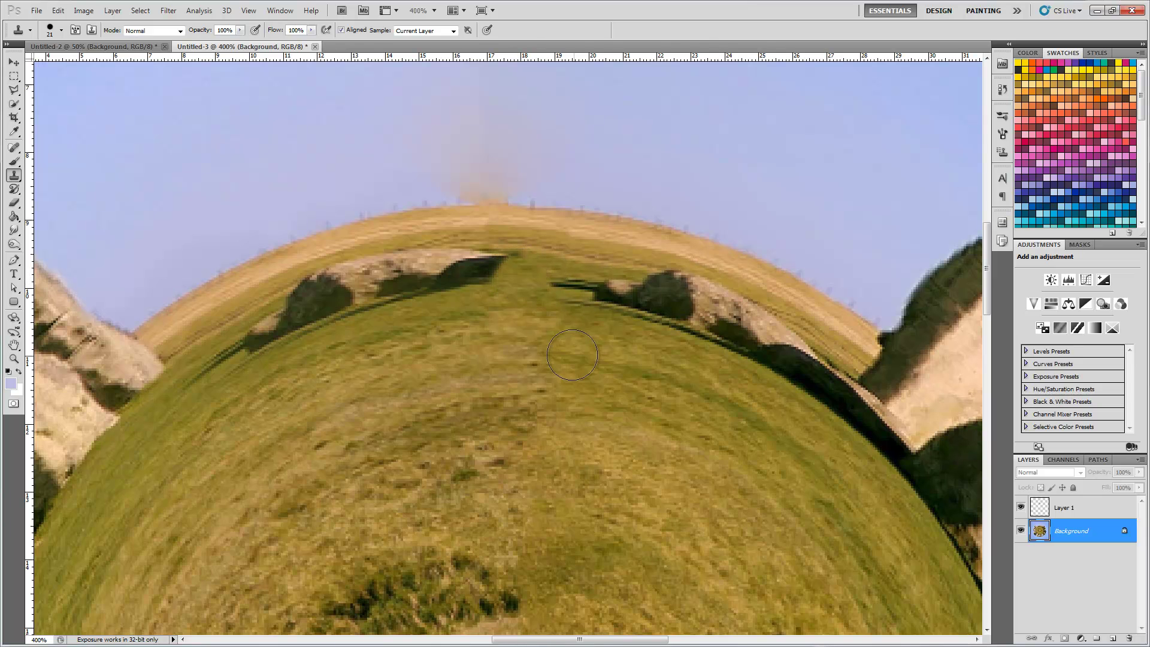
- Zoom out to 66.7% to view the whole Stonehenge tiny planet
{"action": "key", "text": "ctrl+minus"}
{"action": "key", "text": "ctrl+minus"}
{"action": "key", "text": "ctrl+minus"}
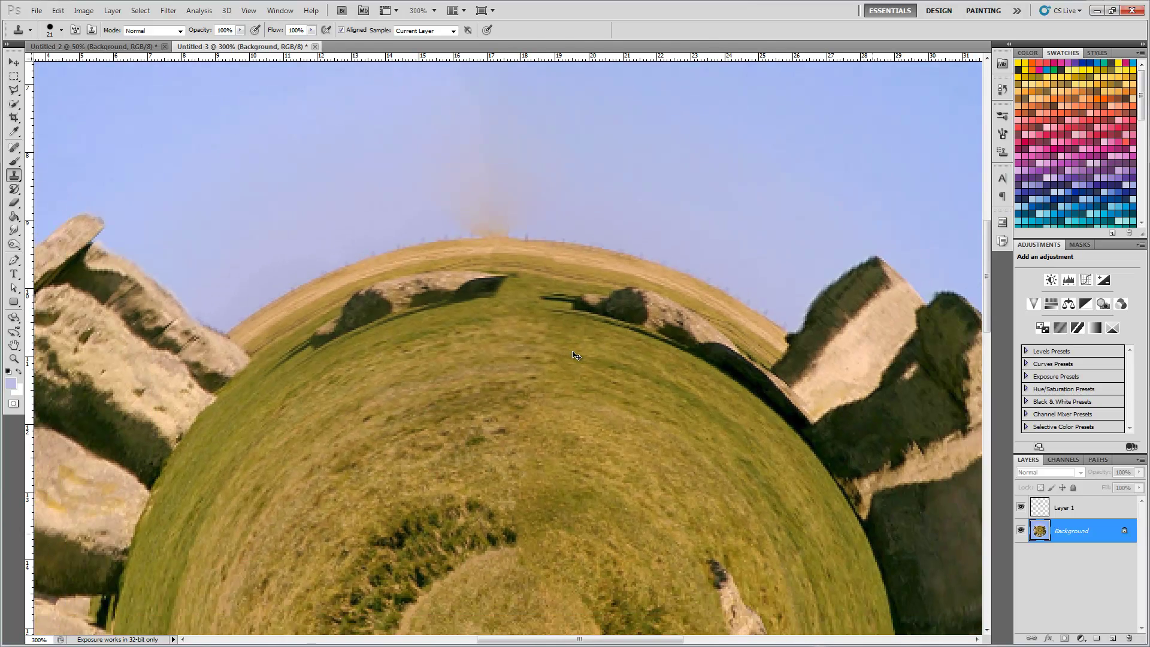
{"action": "key", "text": "ctrl+minus"}
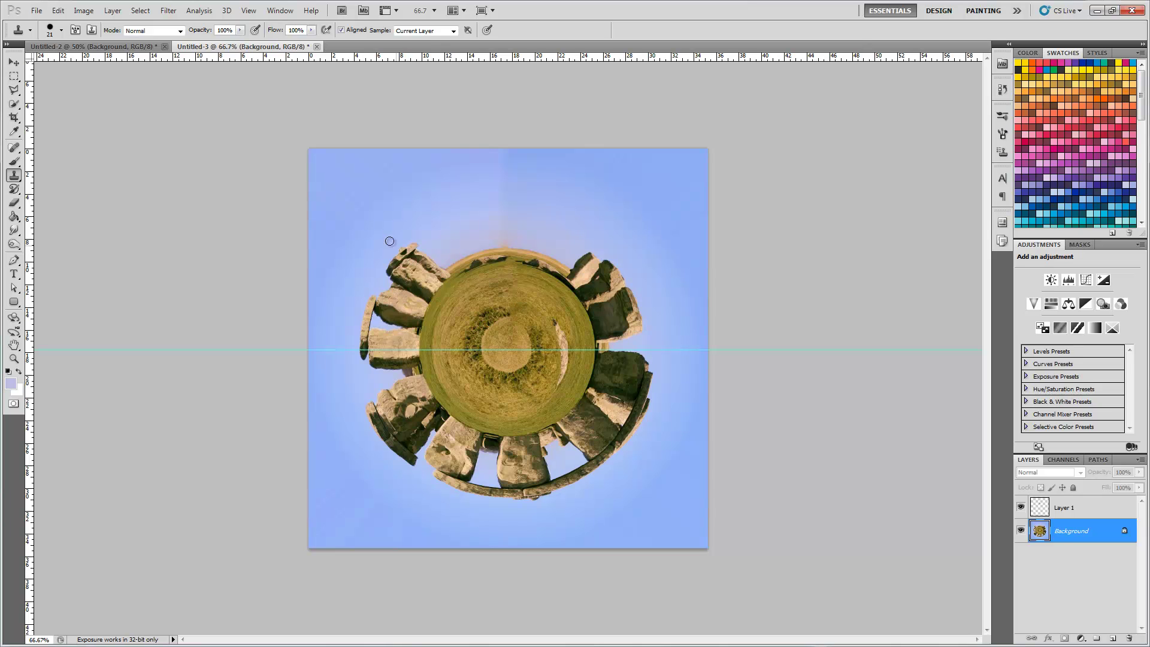
- Leave the Clone Stamp and marquee-select the whole tiny-planet canvas
{"action": "left_click", "coordinate": [13, 62]}
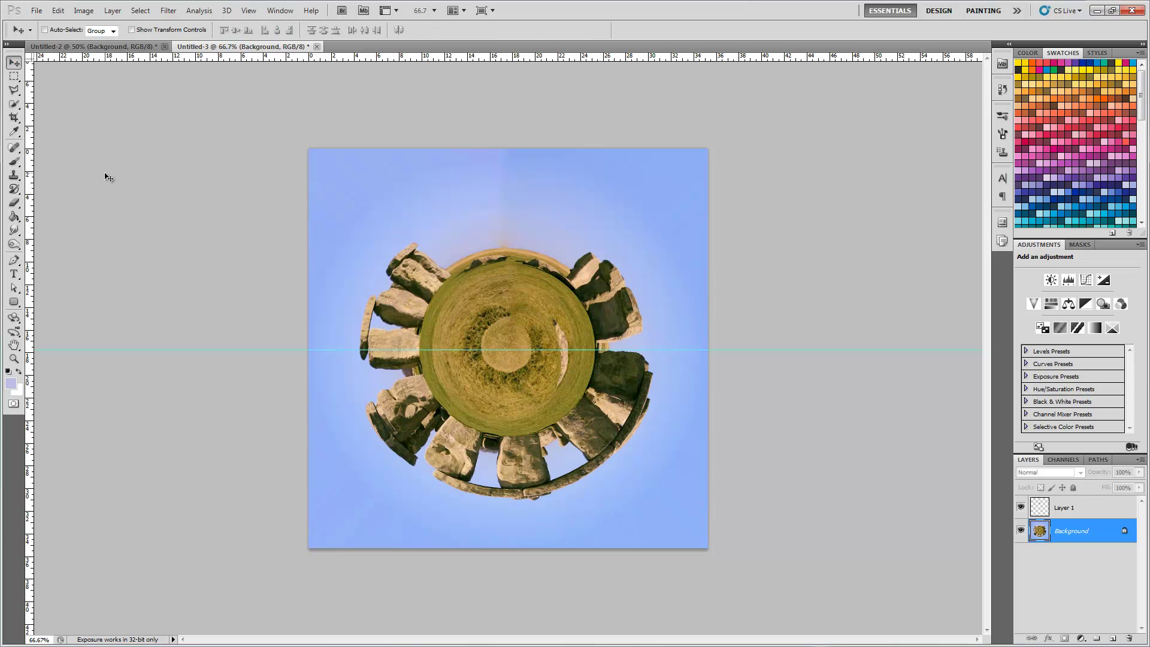
{"action": "left_click", "coordinate": [13, 76]}
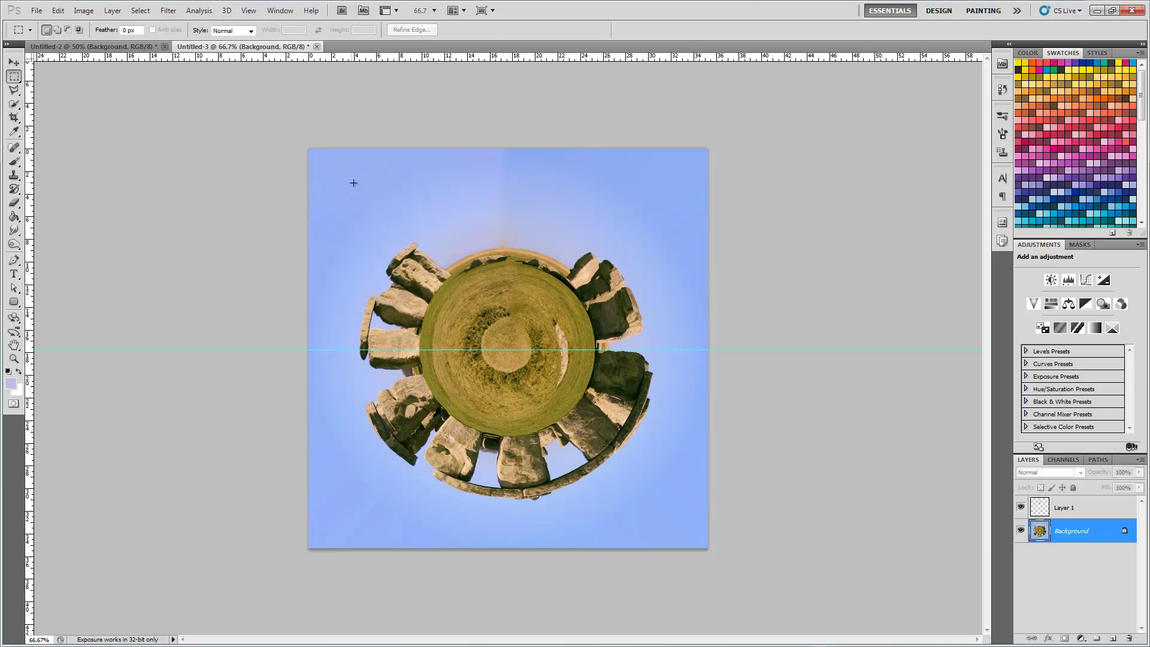
{"action": "left_click_drag", "start_coordinate": [351, 168], "coordinate": [899, 562]}
- Deselect the canvas, then merge Layer 1 down into the Background layer
{"action": "left_click", "coordinate": [900, 566]}
{"action": "left_click", "coordinate": [1102, 507]}
{"action": "right_click", "coordinate": [1101, 507]}
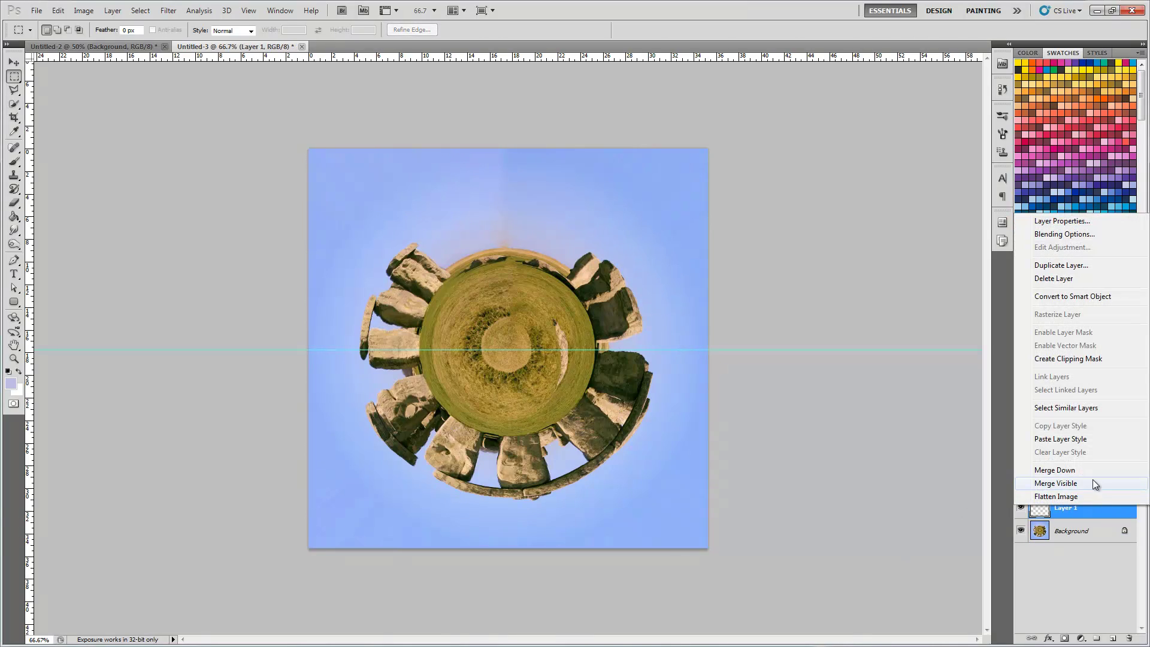
{"action": "left_click", "coordinate": [1091, 477]}
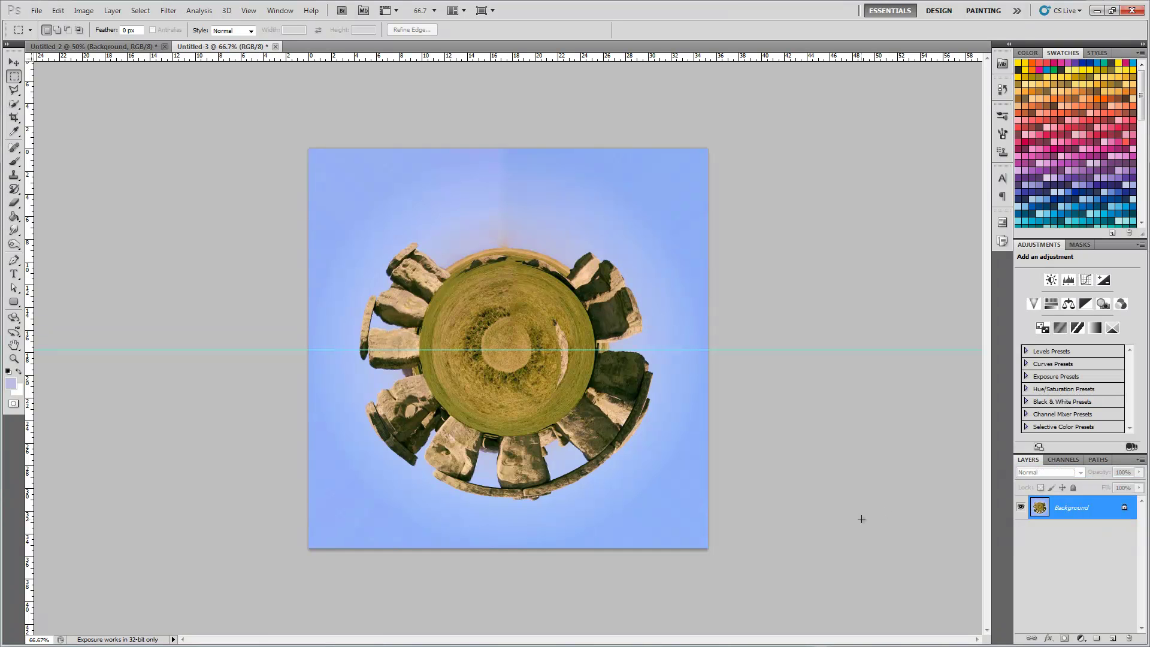